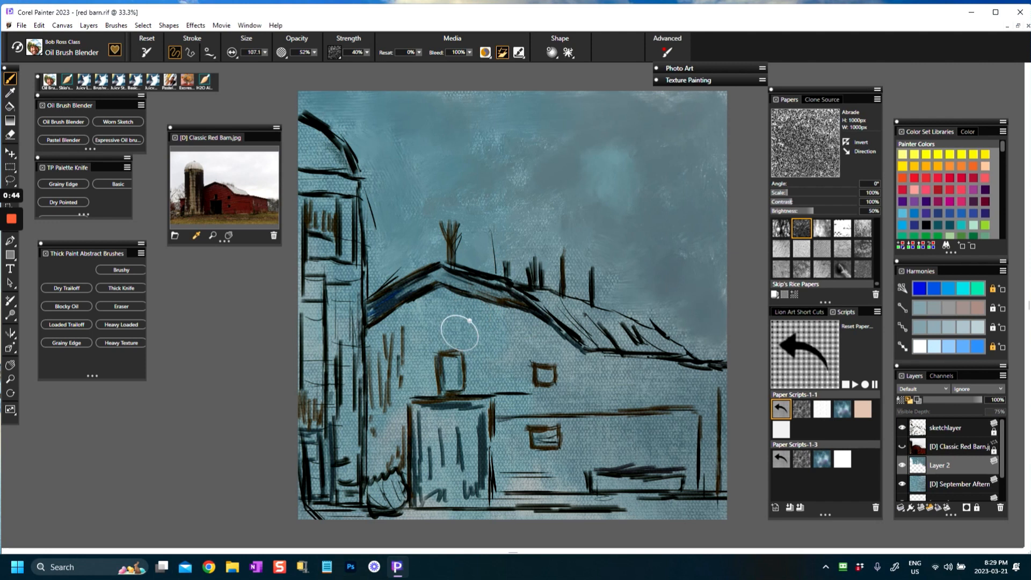
Step: Choose the Abrasion paper texture and compare the painting with the September Afternoon texture layer shown and hidden
click(822, 229)
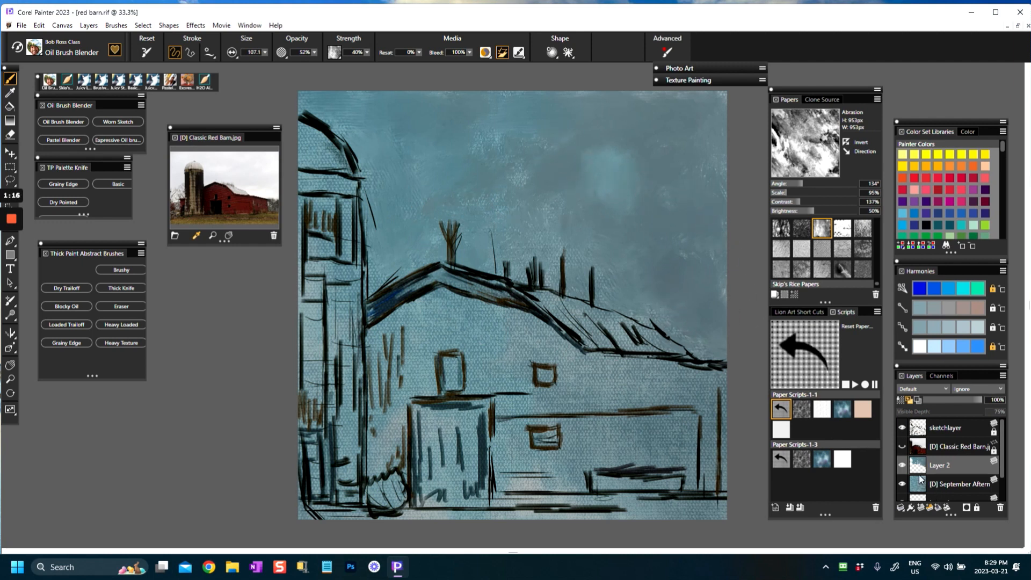
click(902, 484)
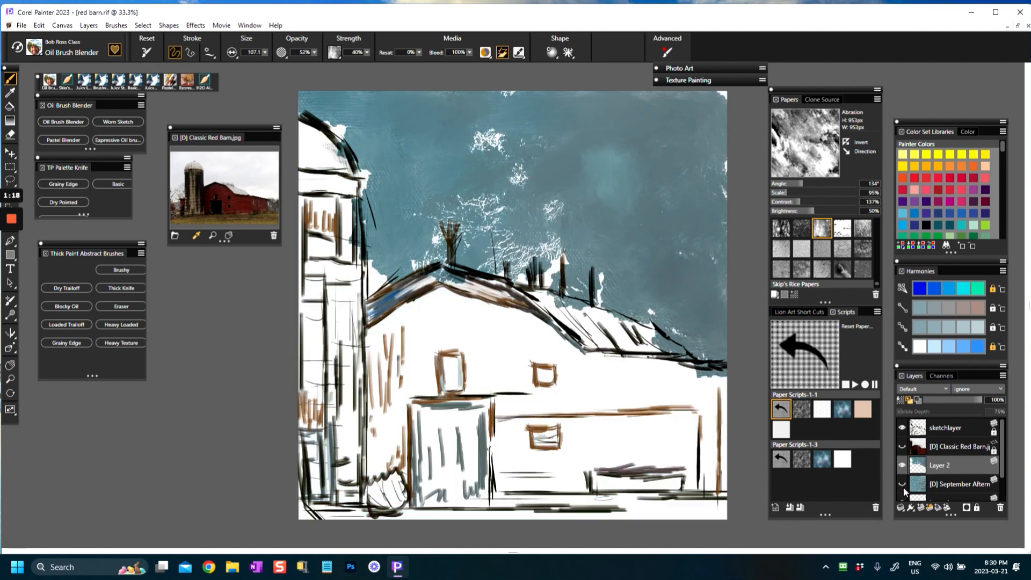
click(901, 484)
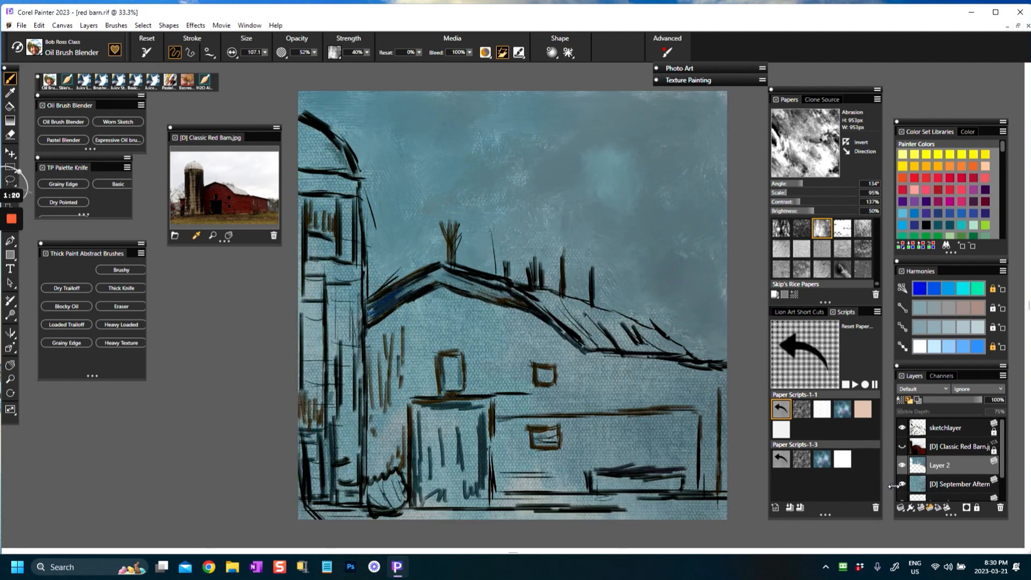
click(900, 485)
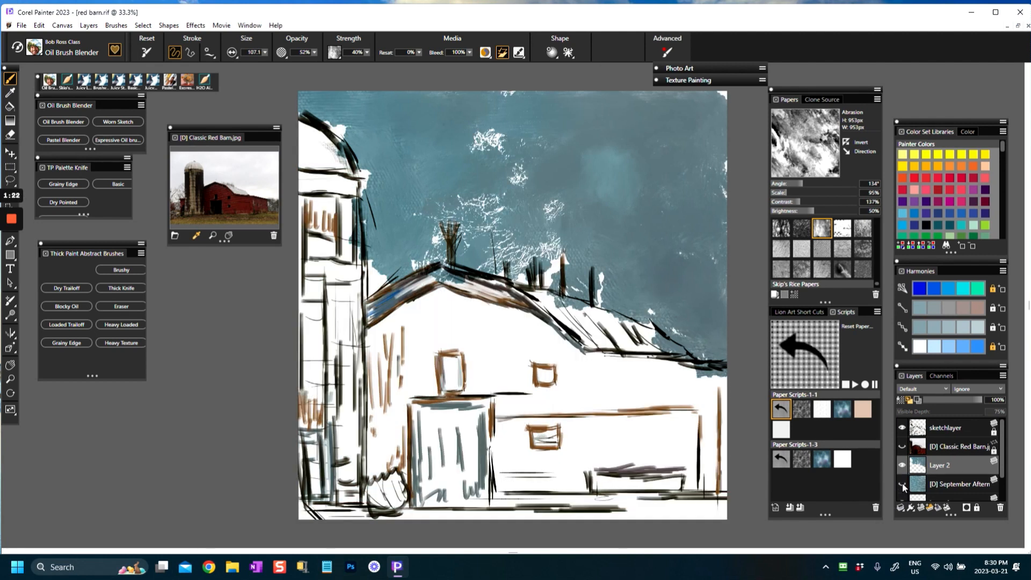
click(900, 483)
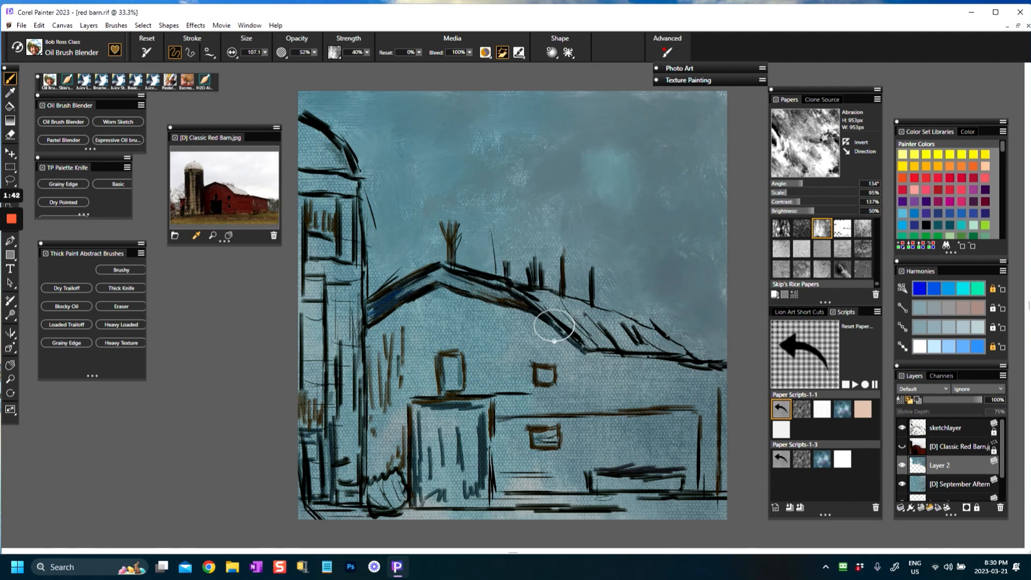
scroll(550, 325, down, 2)
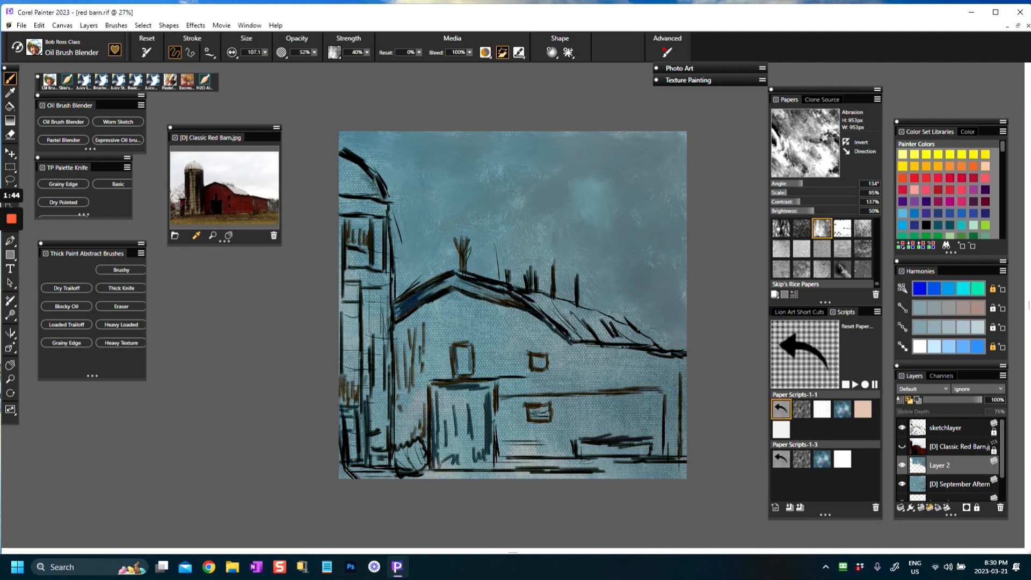
drag(539, 325, 530, 370)
scroll(531, 370, up, 2)
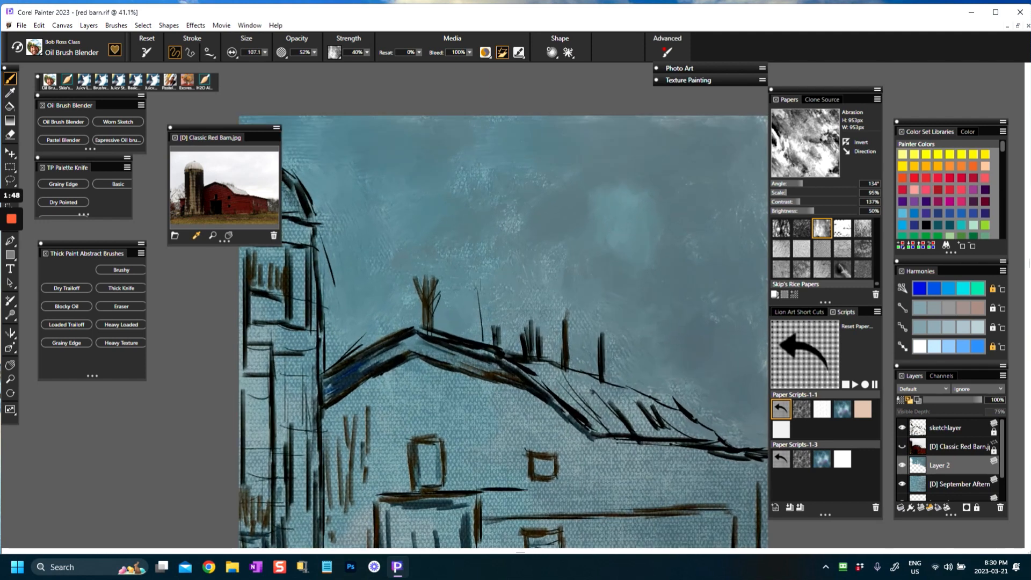
drag(526, 369, 525, 295)
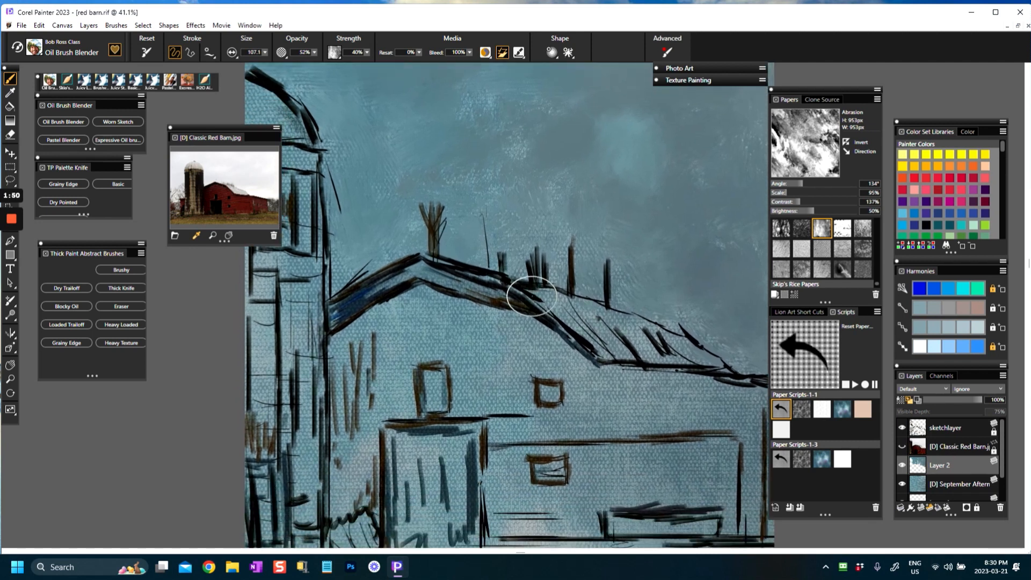
scroll(524, 294, down, 1)
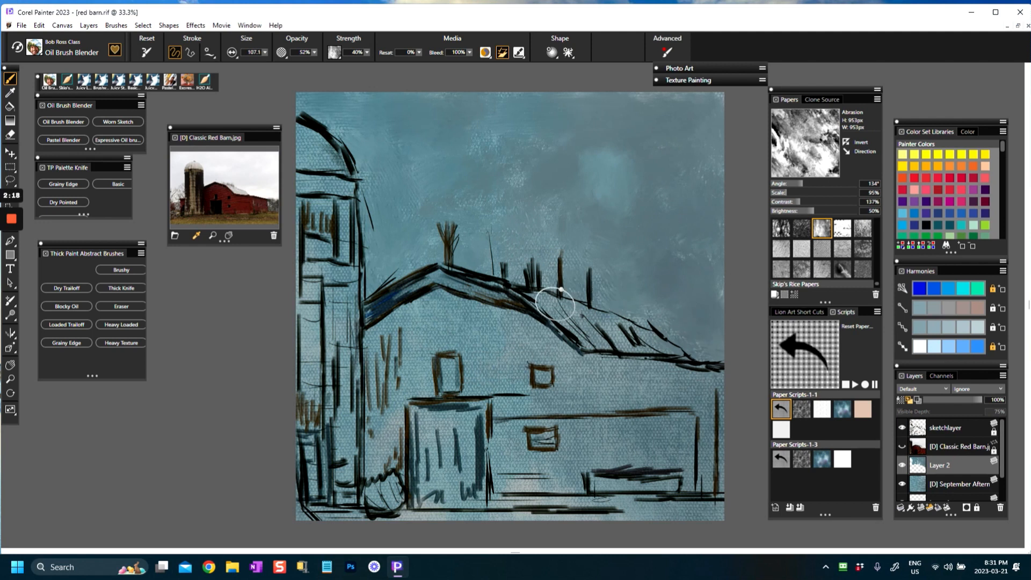
Step: Hide Layer 2 and make the sketch layer the active layer
click(902, 464)
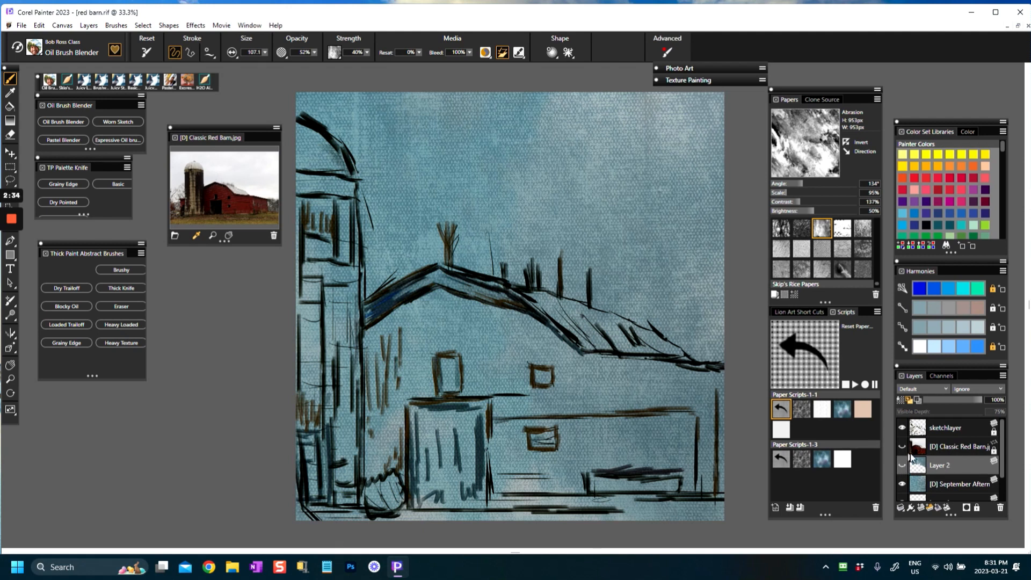
click(917, 432)
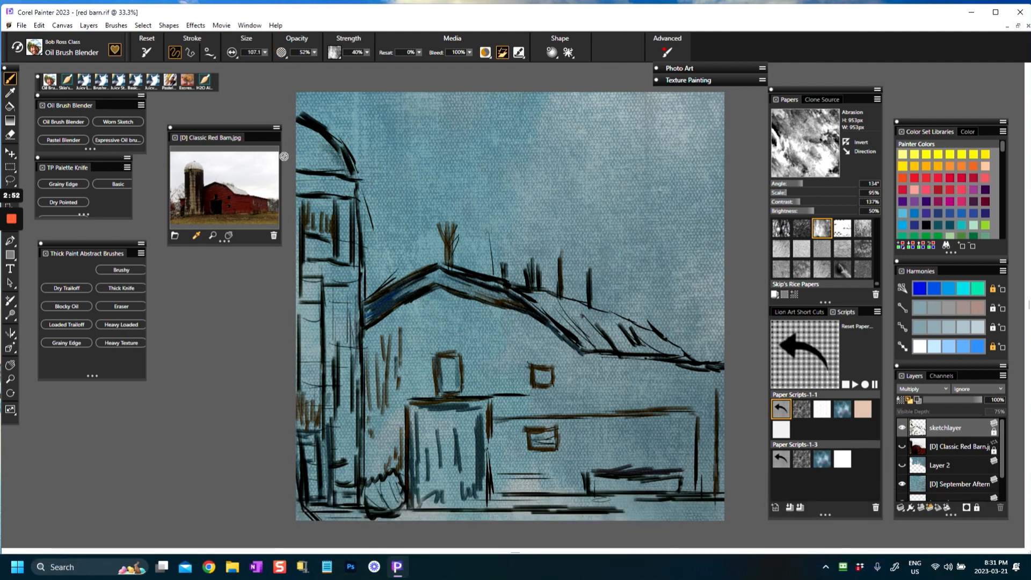
click(196, 25)
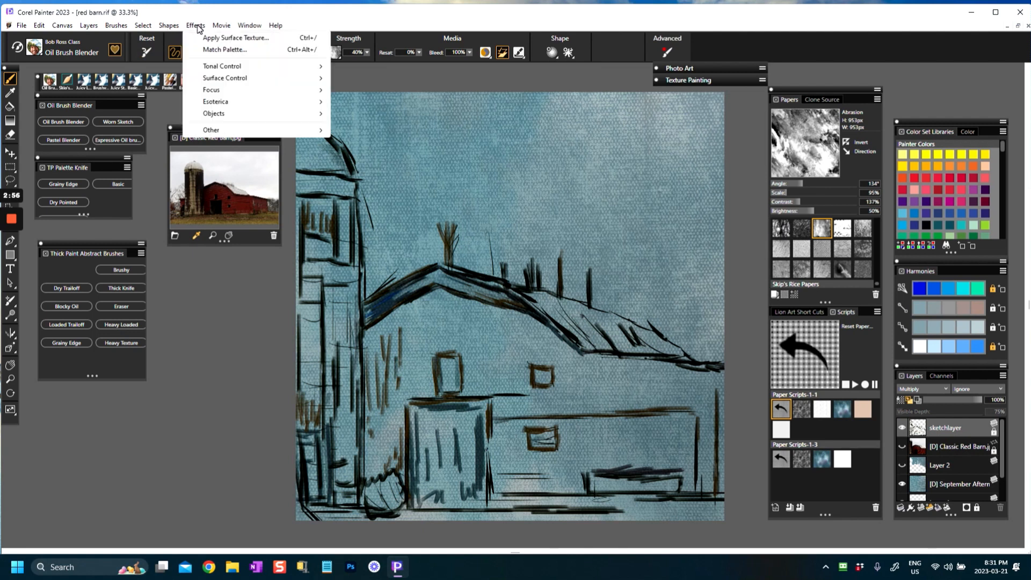
mouse_move(217, 81)
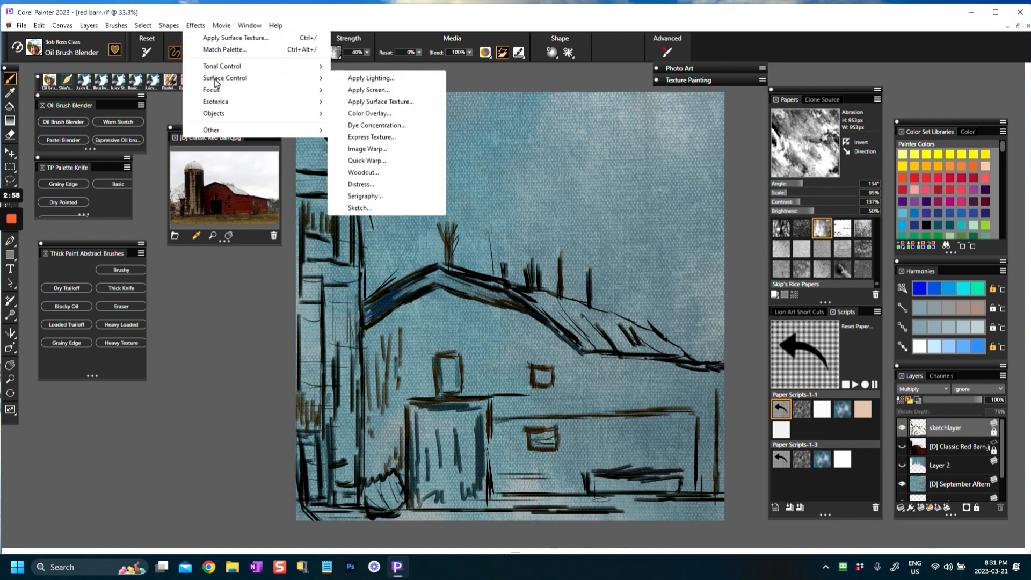
click(195, 26)
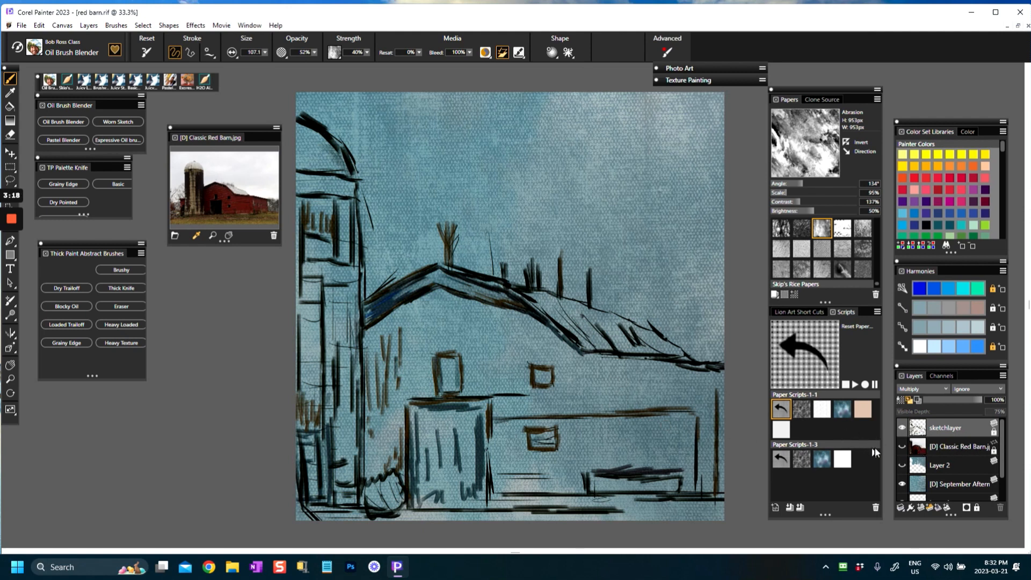
click(903, 448)
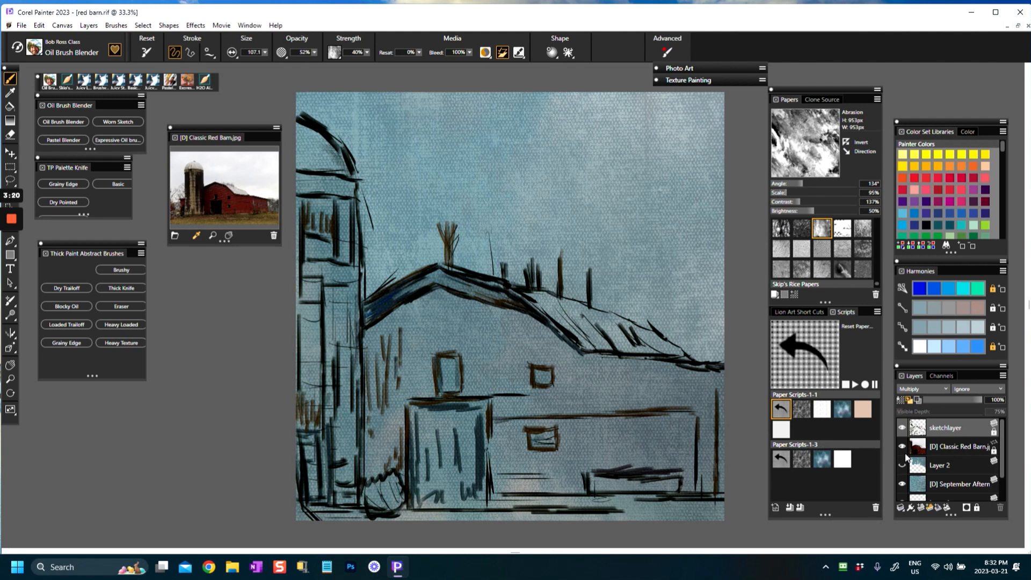
click(903, 448)
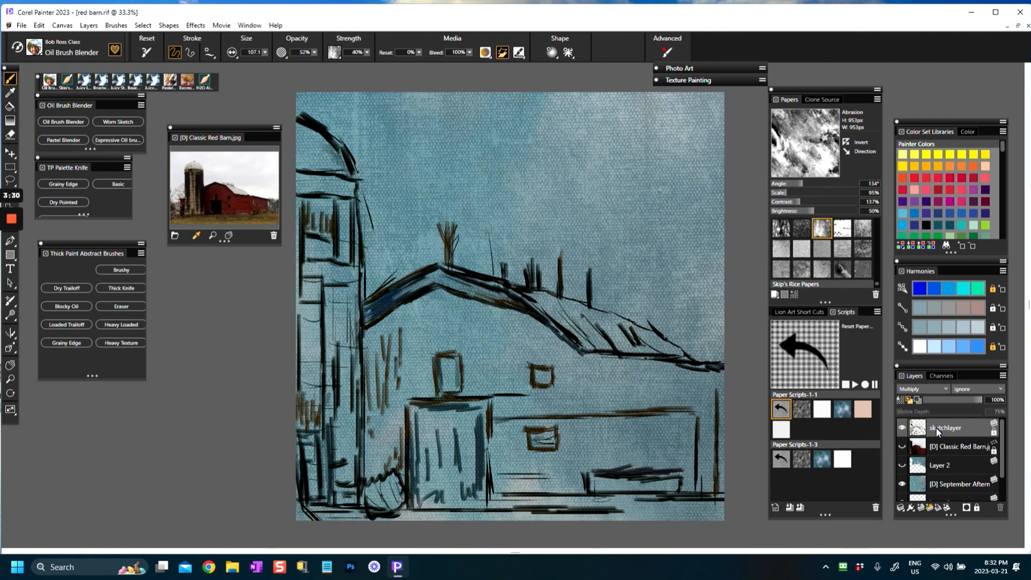
Step: Lower the opacity of the sketch layer to 75%
click(974, 399)
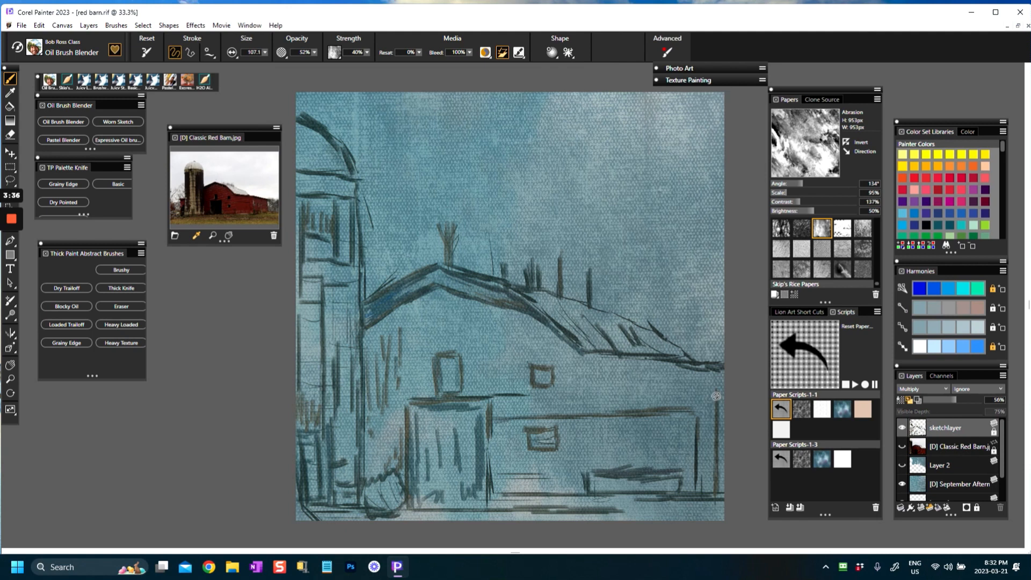
drag(976, 398, 948, 401)
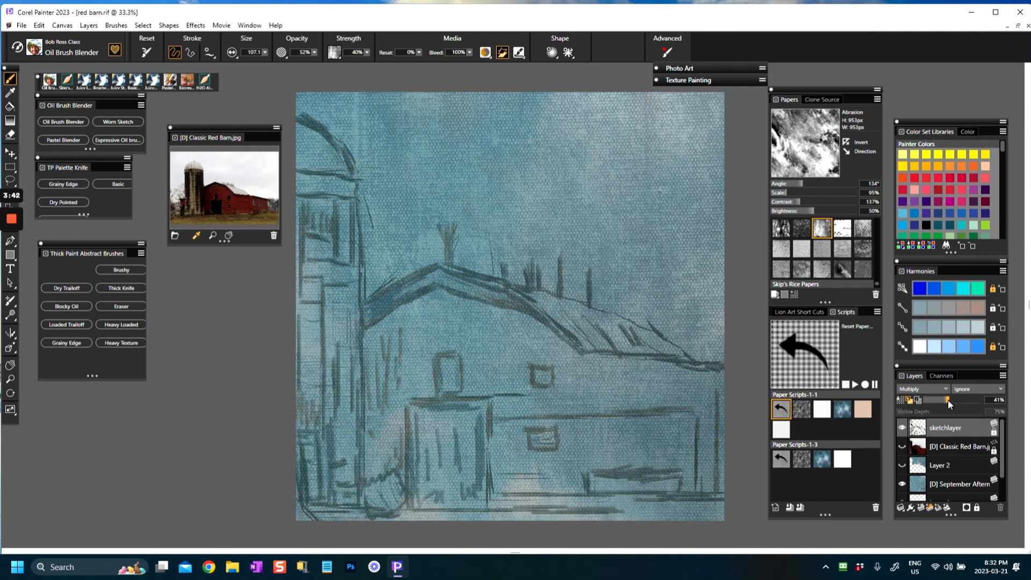
mouse_move(948, 400)
mouse_down()
mouse_move(992, 401)
mouse_move(968, 398)
mouse_up()
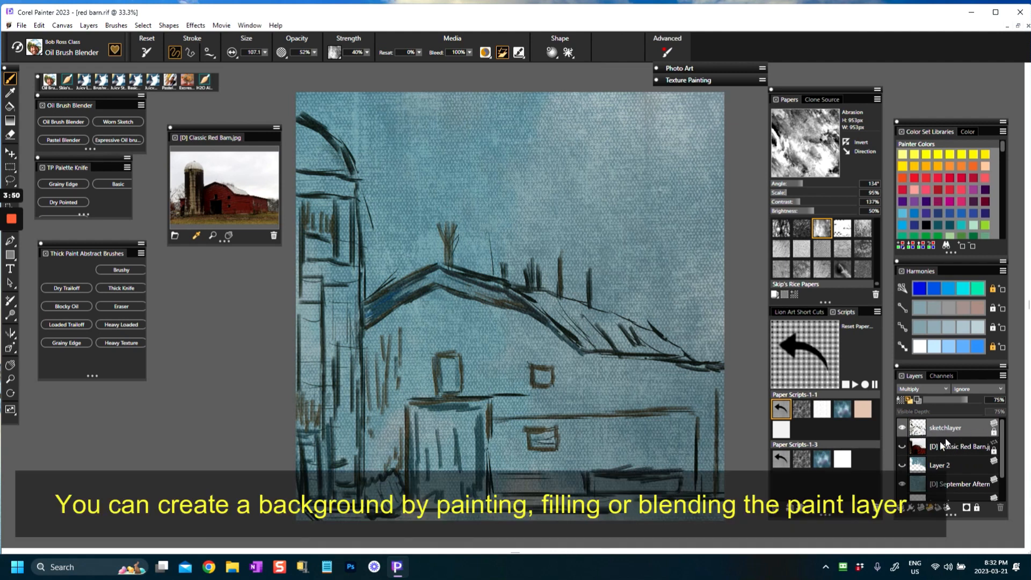
Step: Compare the painting with Layer 2 shown and hidden, leave it hidden, and add a new layer directly above it
click(901, 466)
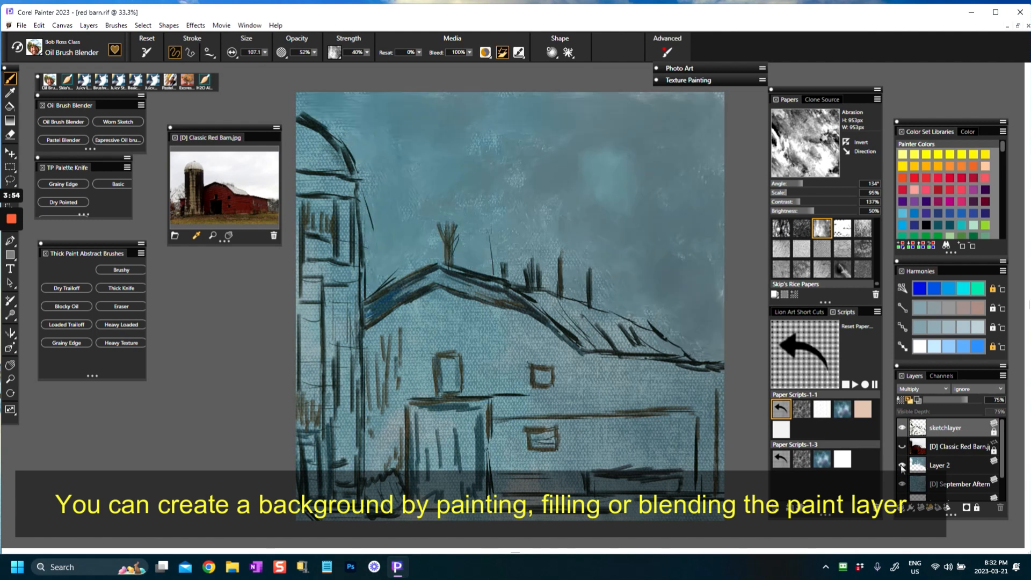
click(901, 466)
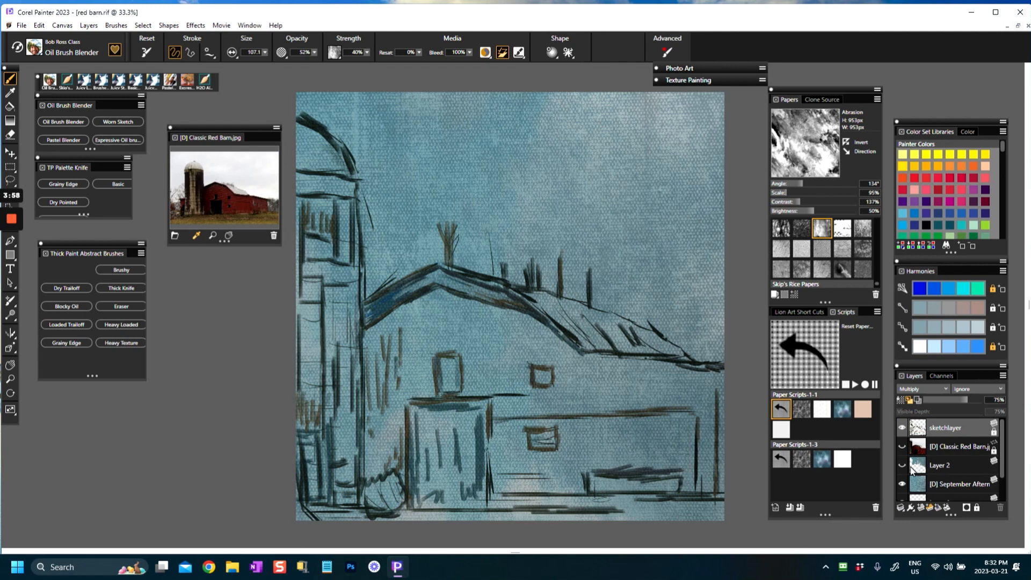
click(919, 468)
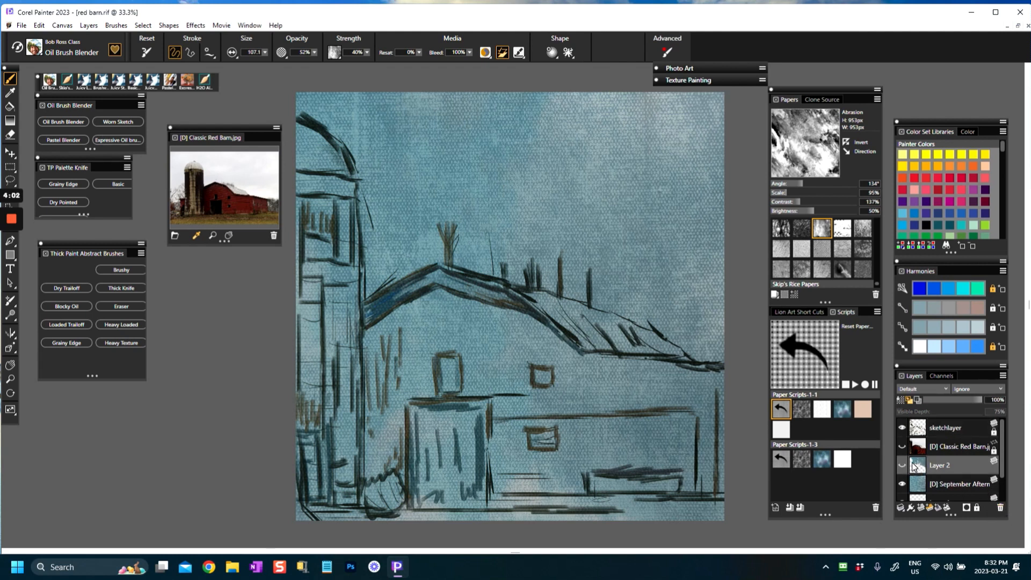
click(920, 508)
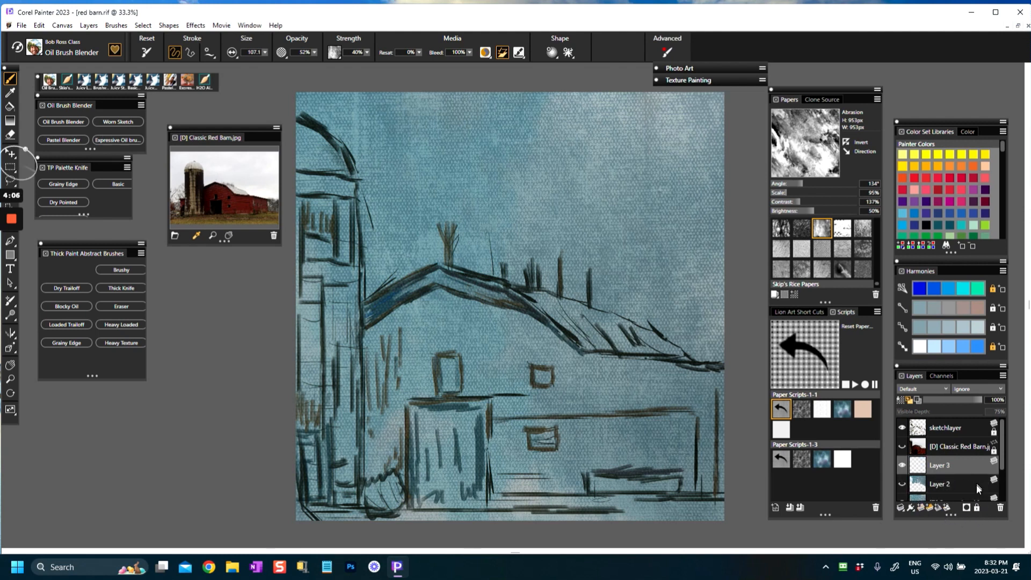
drag(1003, 459, 1003, 505)
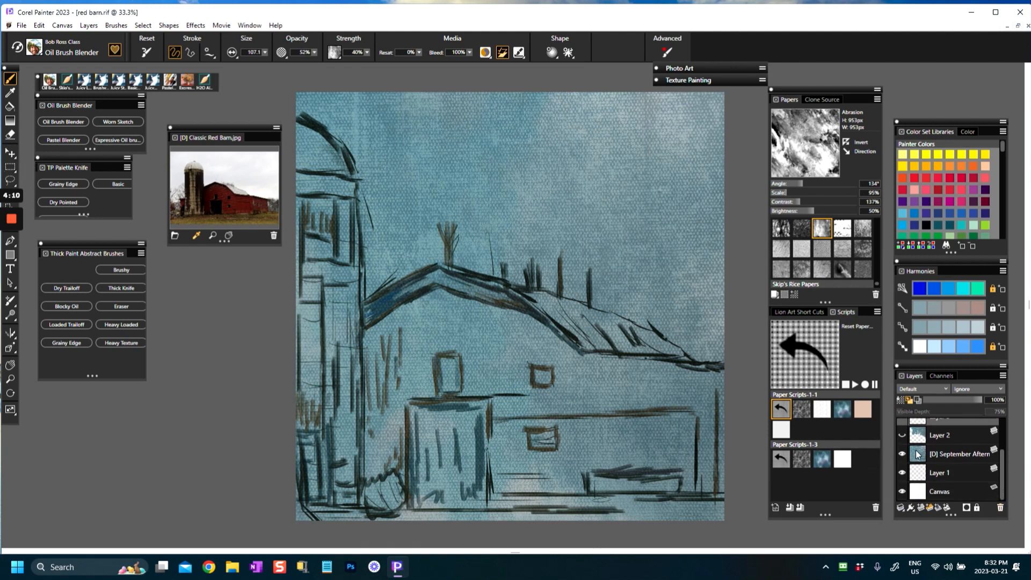
scroll(910, 460, up, 2)
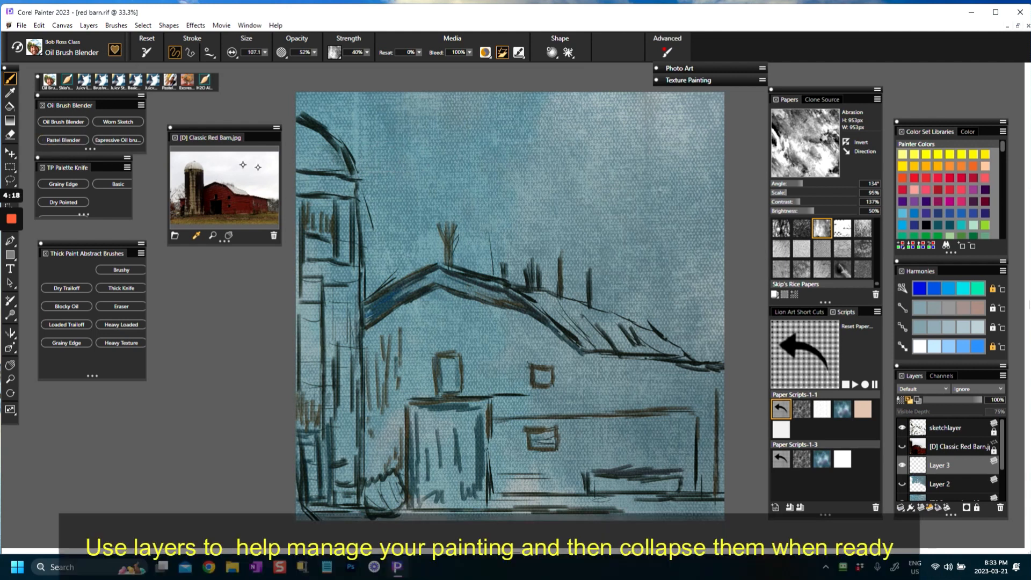
Step: Blend the sky background on the new layer with the Pastel Blender brush, and hide the sketch layer
click(74, 145)
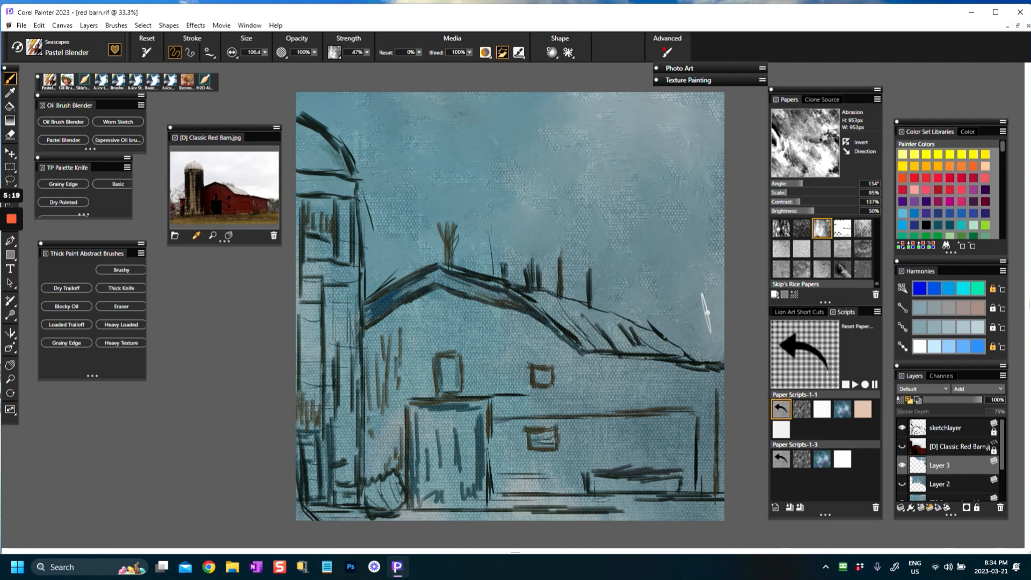
click(902, 428)
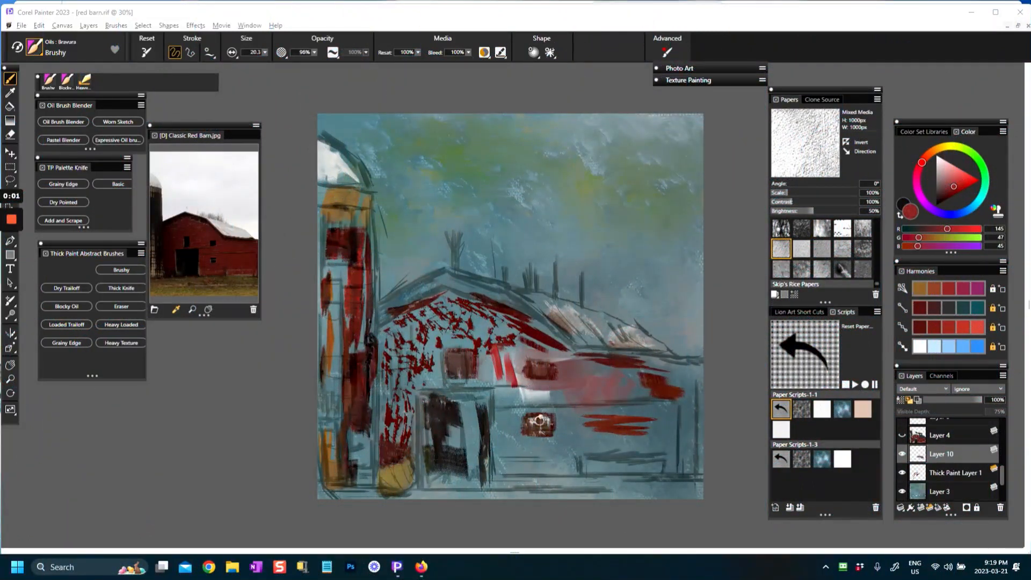
Step: Paint bright red strokes on Layer 10 across the barn's side wall and around its upper front window with the Brushy brush
mouse_move(509, 400)
mouse_down()
mouse_move(591, 392)
mouse_move(518, 391)
mouse_move(510, 360)
mouse_move(490, 384)
mouse_up()
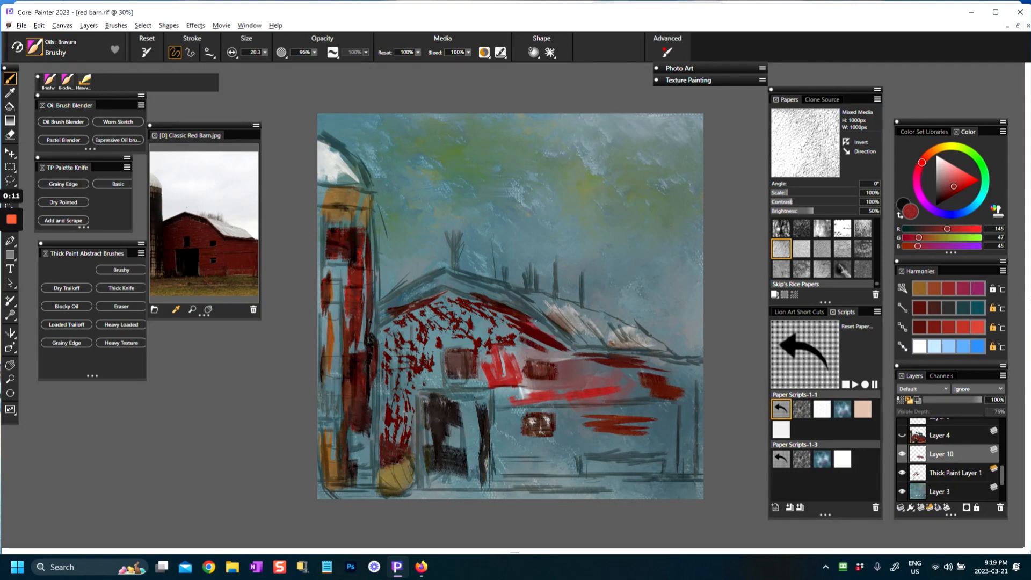
drag(650, 390, 621, 394)
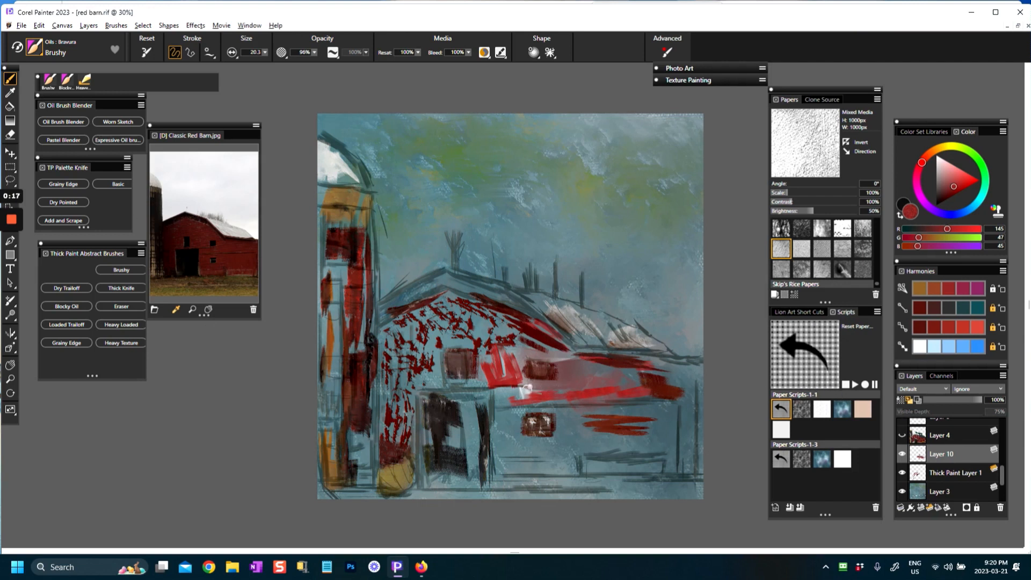
mouse_move(428, 343)
mouse_down()
mouse_move(440, 391)
mouse_move(429, 370)
mouse_move(416, 387)
mouse_move(418, 360)
mouse_move(413, 375)
mouse_up()
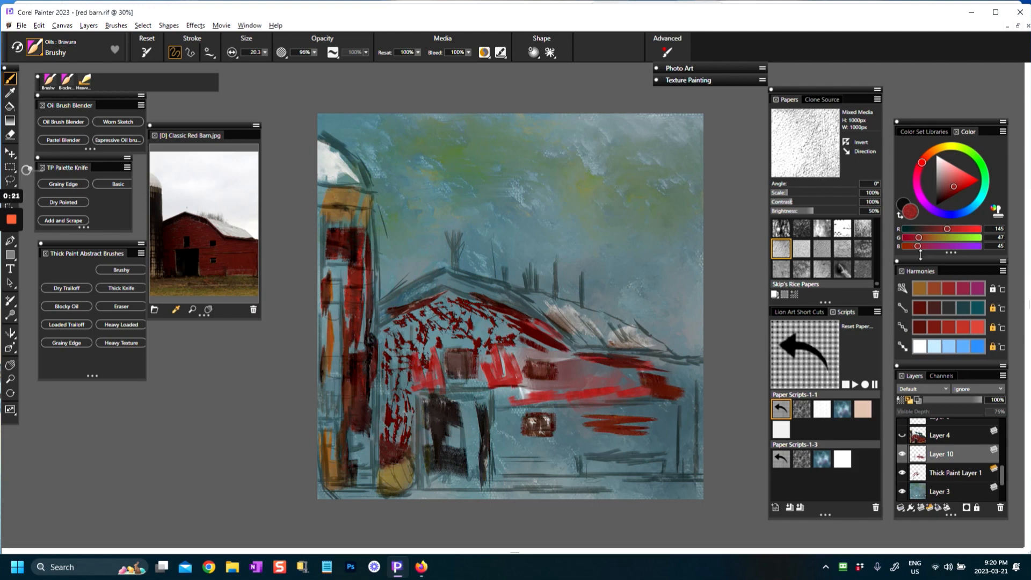
Step: Pick a dark red (RGB 91, 28, 22) and paint strokes along the barn front's silo-side edge and roofline
click(920, 308)
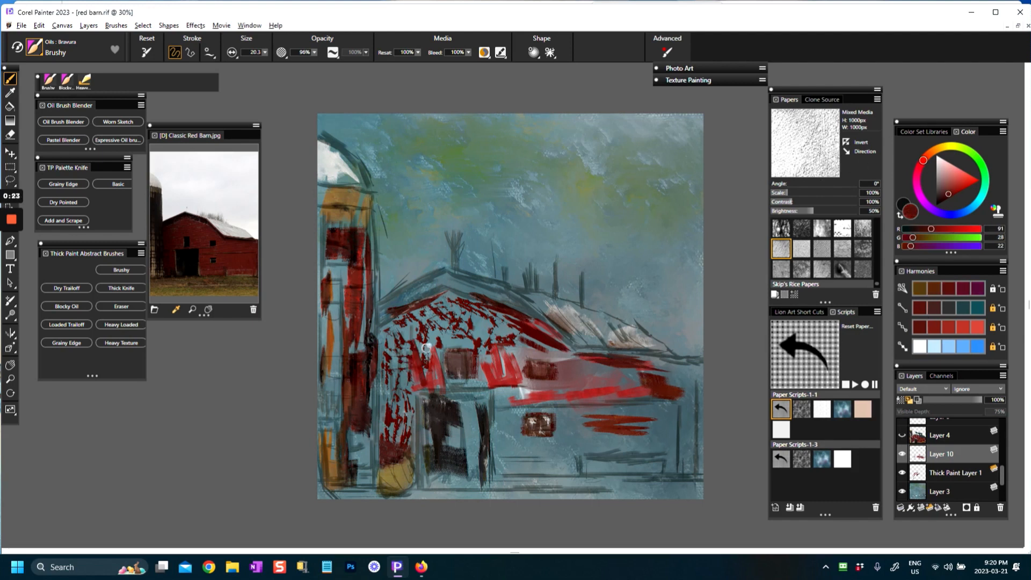
mouse_move(436, 353)
mouse_down()
mouse_move(404, 386)
mouse_move(384, 370)
mouse_move(394, 414)
mouse_move(382, 397)
mouse_move(408, 394)
mouse_move(415, 437)
mouse_move(382, 440)
mouse_up()
drag(382, 352, 409, 321)
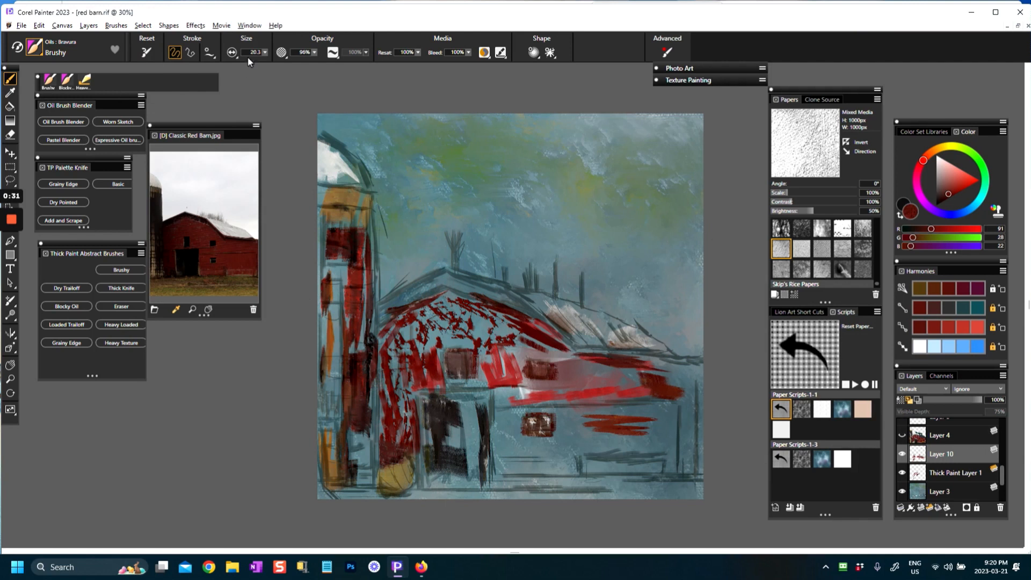
Step: Enlarge the brush to size 46.5 and fill the barn's front wall with dark red strokes
drag(266, 55, 285, 70)
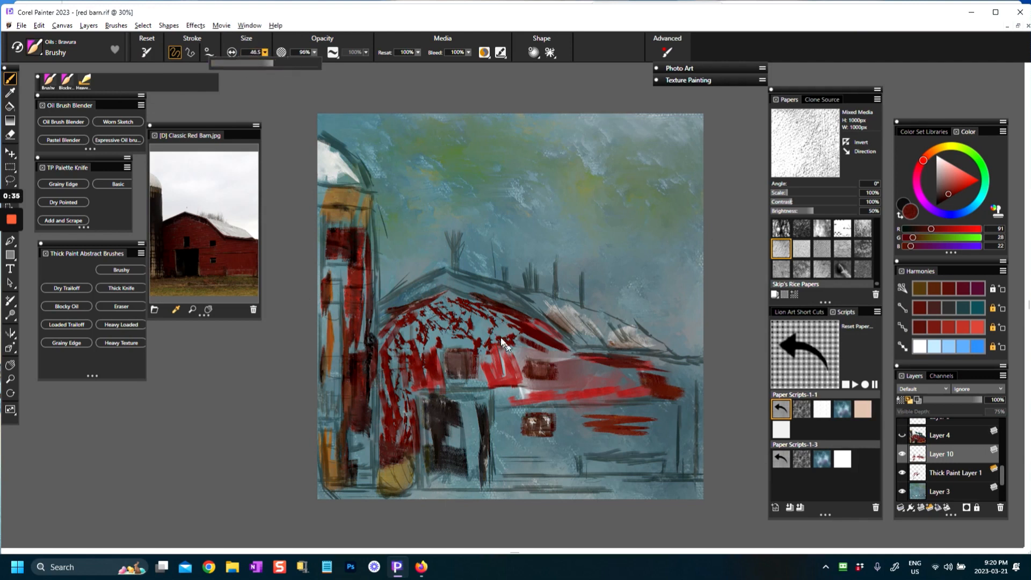
mouse_move(430, 344)
mouse_down()
mouse_move(412, 348)
mouse_move(408, 327)
mouse_move(384, 329)
mouse_move(400, 369)
mouse_move(393, 405)
mouse_move(372, 359)
mouse_move(395, 372)
mouse_up()
mouse_move(398, 441)
mouse_down()
mouse_move(384, 410)
mouse_move(394, 336)
mouse_move(437, 301)
mouse_move(456, 338)
mouse_move(436, 325)
mouse_move(472, 300)
mouse_move(491, 325)
mouse_move(456, 344)
mouse_move(438, 382)
mouse_move(486, 370)
mouse_move(489, 343)
mouse_move(394, 327)
mouse_move(452, 306)
mouse_move(484, 309)
mouse_move(515, 338)
mouse_move(483, 329)
mouse_move(501, 347)
mouse_up()
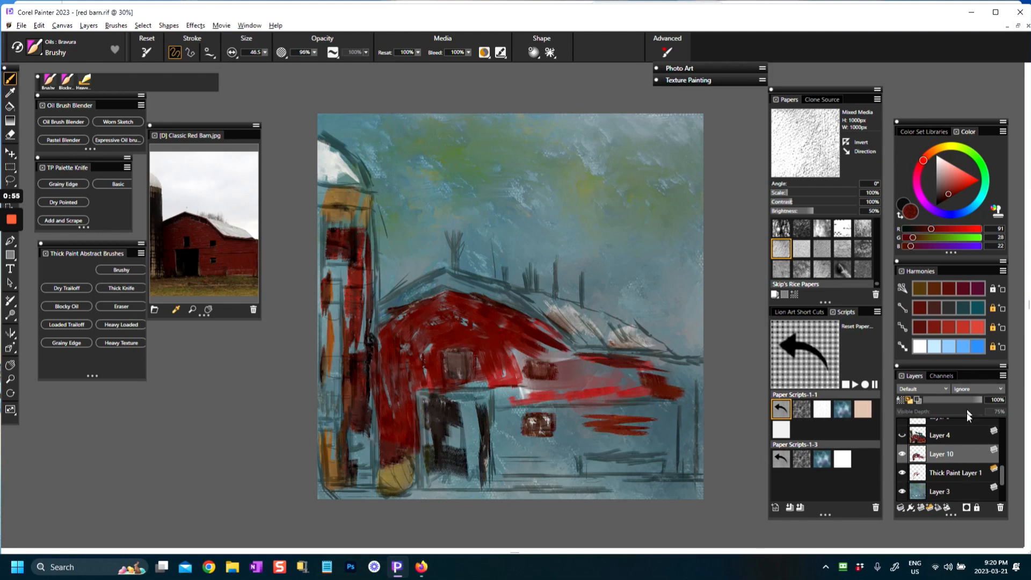
Step: Extend the dark red paint under the roof edge and across the upper part of the barn's side wall
mouse_move(524, 390)
mouse_down()
mouse_move(504, 383)
mouse_move(511, 405)
mouse_move(472, 386)
mouse_up()
mouse_move(519, 335)
mouse_down()
mouse_move(568, 358)
mouse_move(528, 388)
mouse_move(603, 385)
mouse_up()
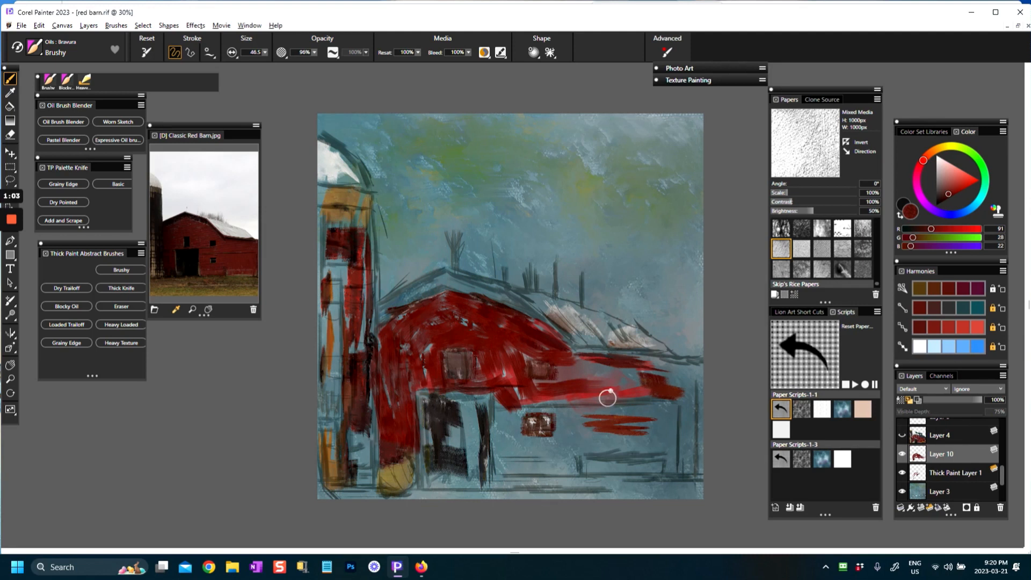
mouse_move(537, 400)
mouse_down()
mouse_move(583, 394)
mouse_move(554, 386)
mouse_move(571, 362)
mouse_move(661, 363)
mouse_up()
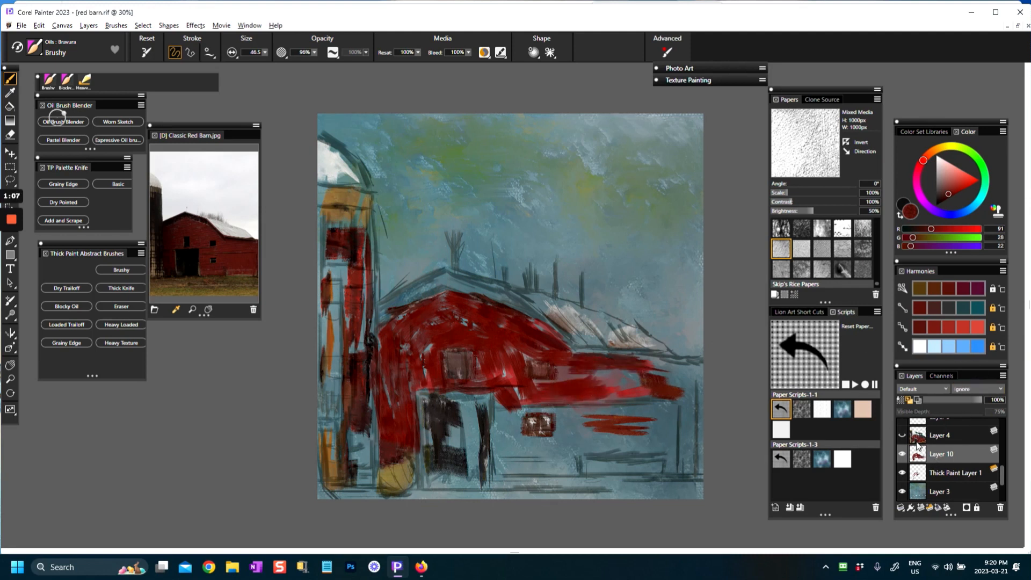
Step: Extend the dark red paint over the barn's lower side wall, around its small window and beside the doorway
click(901, 435)
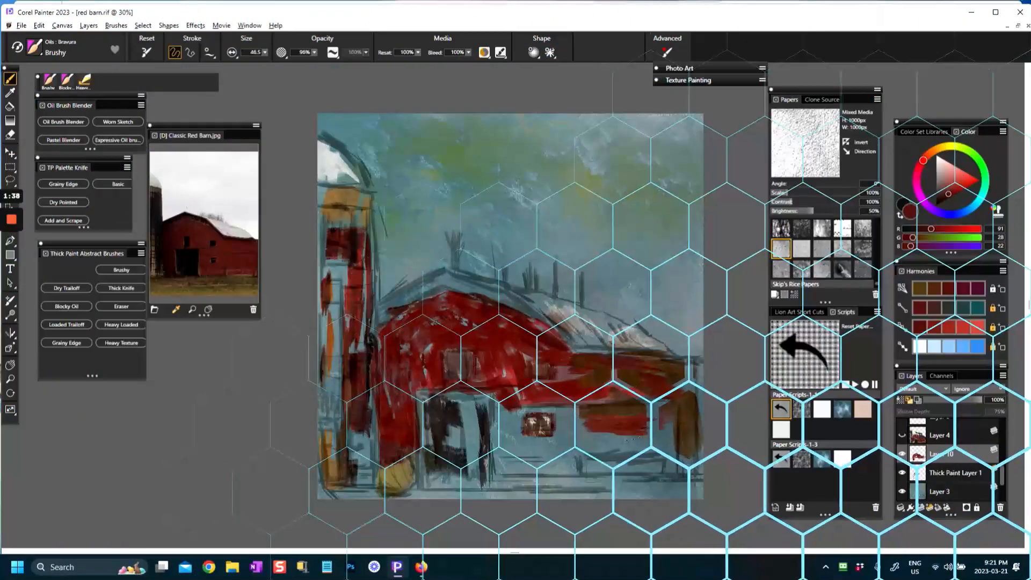
mouse_move(602, 452)
mouse_down()
mouse_move(665, 422)
mouse_move(671, 462)
mouse_move(588, 452)
mouse_move(580, 472)
mouse_move(628, 430)
mouse_move(586, 486)
mouse_up()
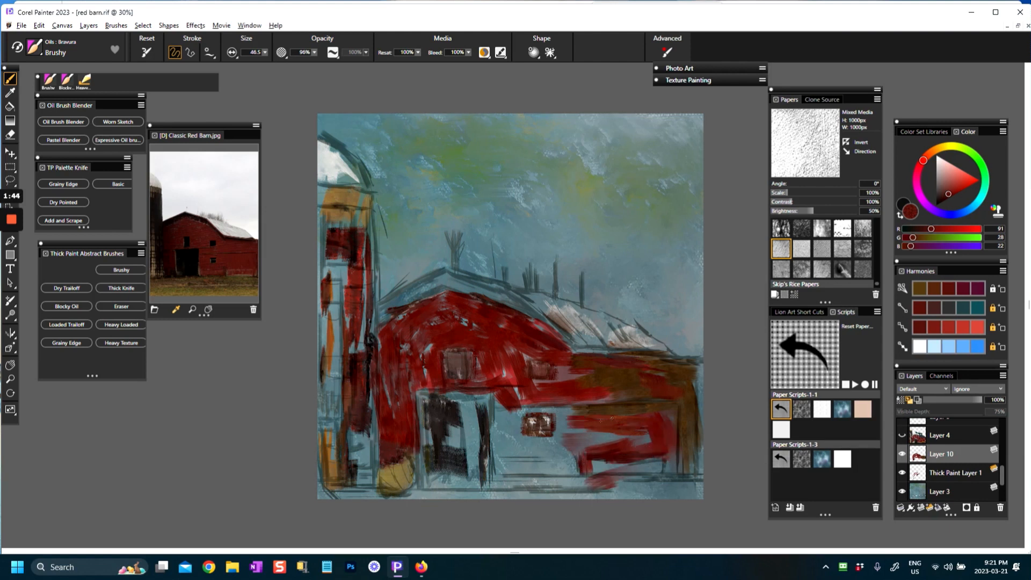
mouse_move(499, 404)
mouse_down()
mouse_move(509, 452)
mouse_move(540, 455)
mouse_move(517, 470)
mouse_move(579, 475)
mouse_up()
mouse_move(502, 463)
mouse_down()
mouse_move(504, 414)
mouse_move(510, 435)
mouse_move(551, 399)
mouse_move(573, 396)
mouse_move(567, 443)
mouse_up()
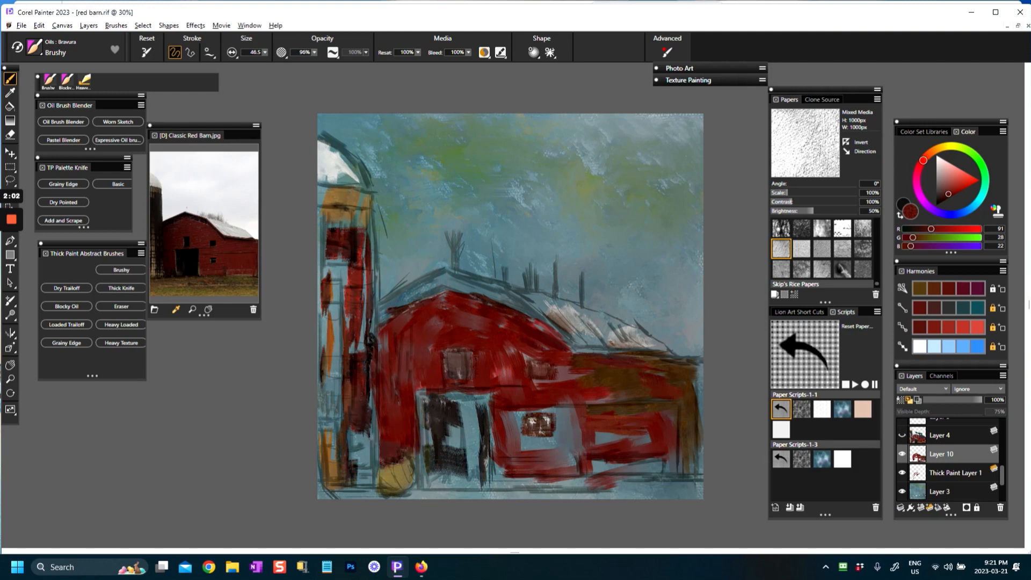
mouse_move(370, 436)
mouse_down()
mouse_move(368, 409)
mouse_move(376, 467)
mouse_move(409, 416)
mouse_move(421, 497)
mouse_up()
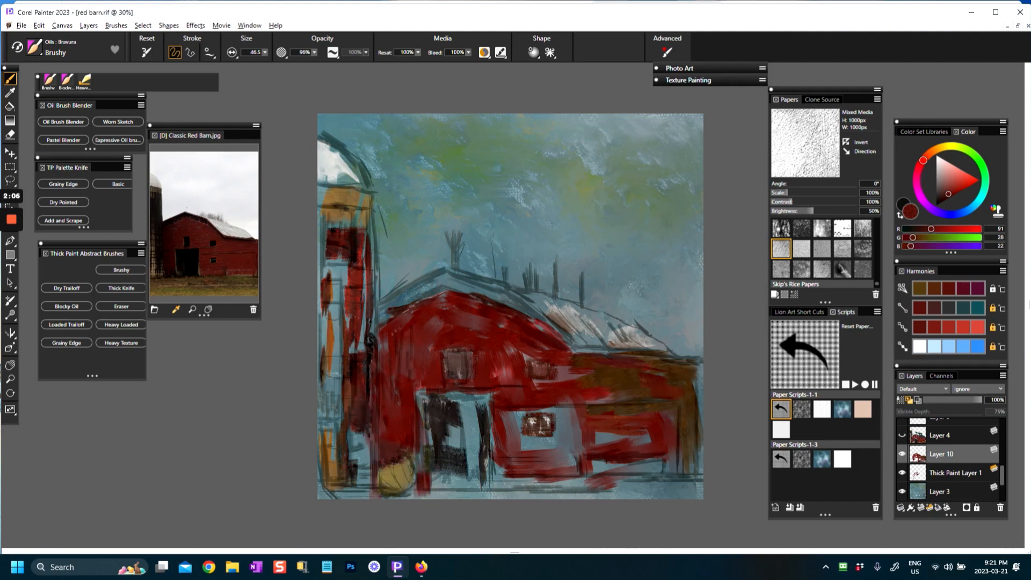
drag(432, 303, 476, 310)
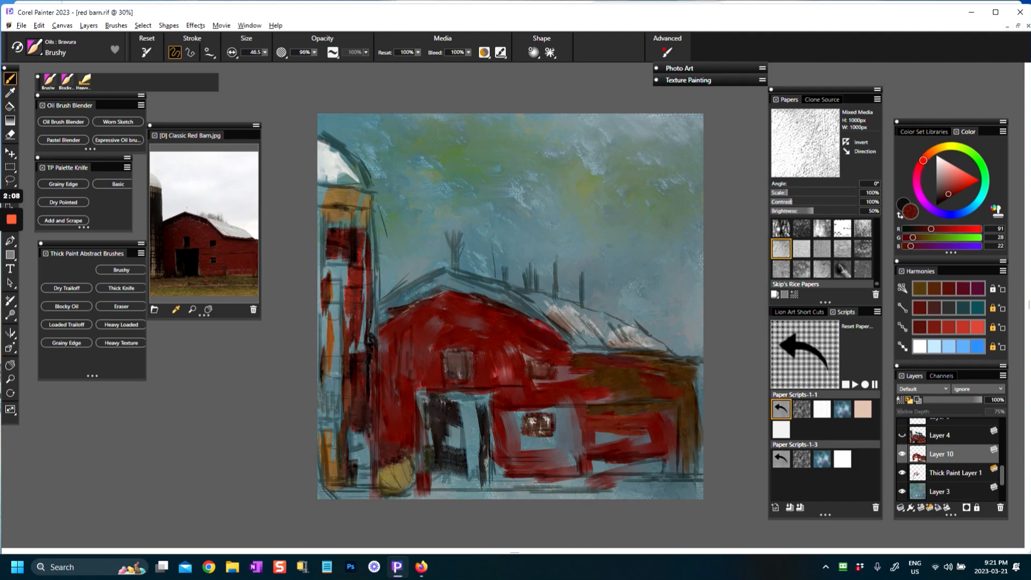
mouse_move(510, 370)
mouse_down()
mouse_move(542, 375)
mouse_move(575, 357)
mouse_move(690, 363)
mouse_move(692, 468)
mouse_up()
Step: Enlarge the brush to size 87.2 and cover remaining gaps in the barn's side wall and gable with dark red
drag(264, 54, 320, 74)
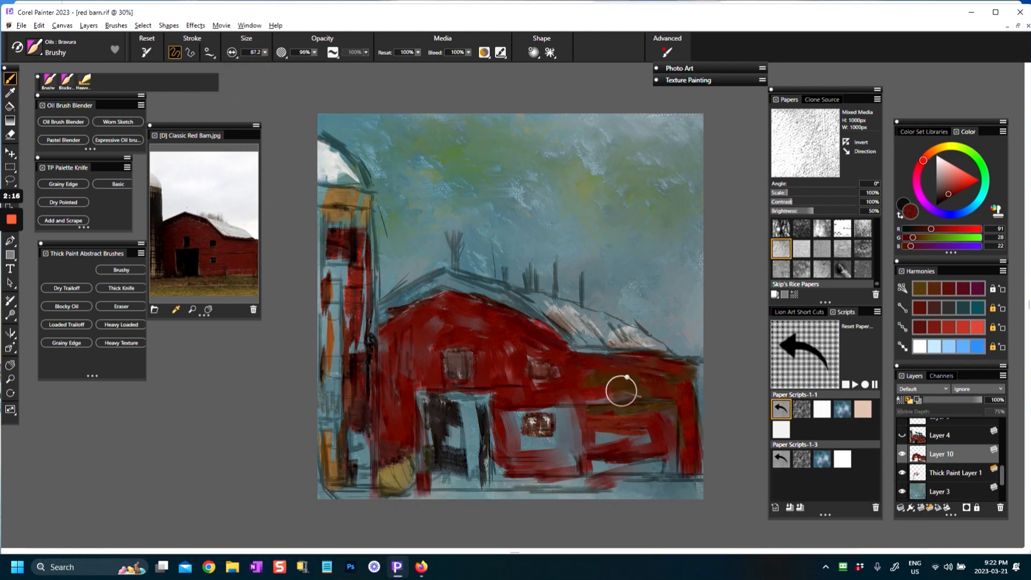
mouse_move(655, 387)
mouse_down()
mouse_move(608, 378)
mouse_move(678, 373)
mouse_move(690, 442)
mouse_up()
mouse_move(692, 406)
mouse_down()
mouse_move(686, 473)
mouse_move(607, 482)
mouse_move(592, 471)
mouse_move(698, 462)
mouse_up()
mouse_move(579, 435)
mouse_down()
mouse_move(596, 483)
mouse_move(542, 472)
mouse_move(573, 410)
mouse_move(574, 448)
mouse_move(524, 458)
mouse_move(529, 417)
mouse_up()
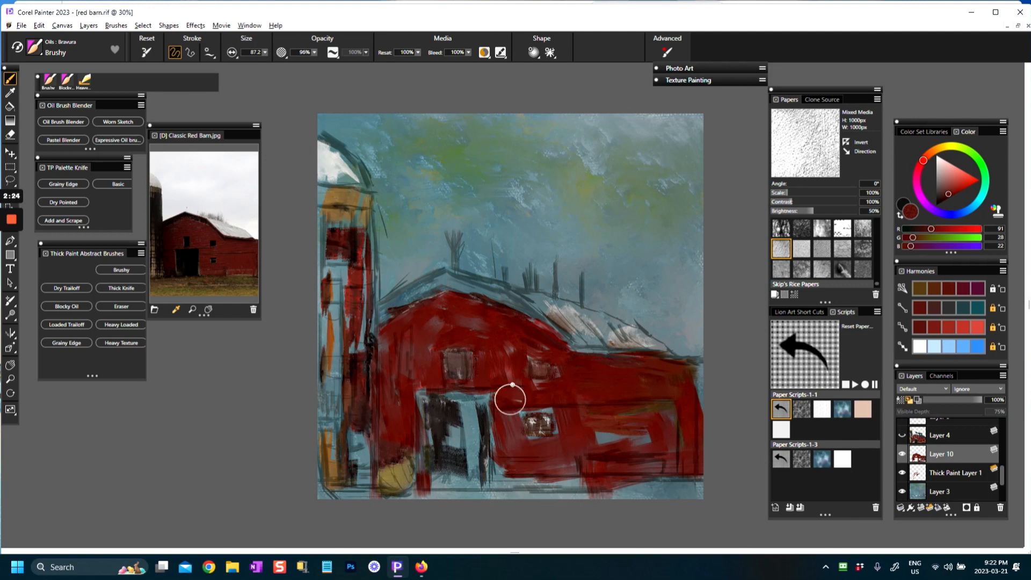
mouse_move(455, 325)
mouse_down()
mouse_move(434, 324)
mouse_move(445, 312)
mouse_up()
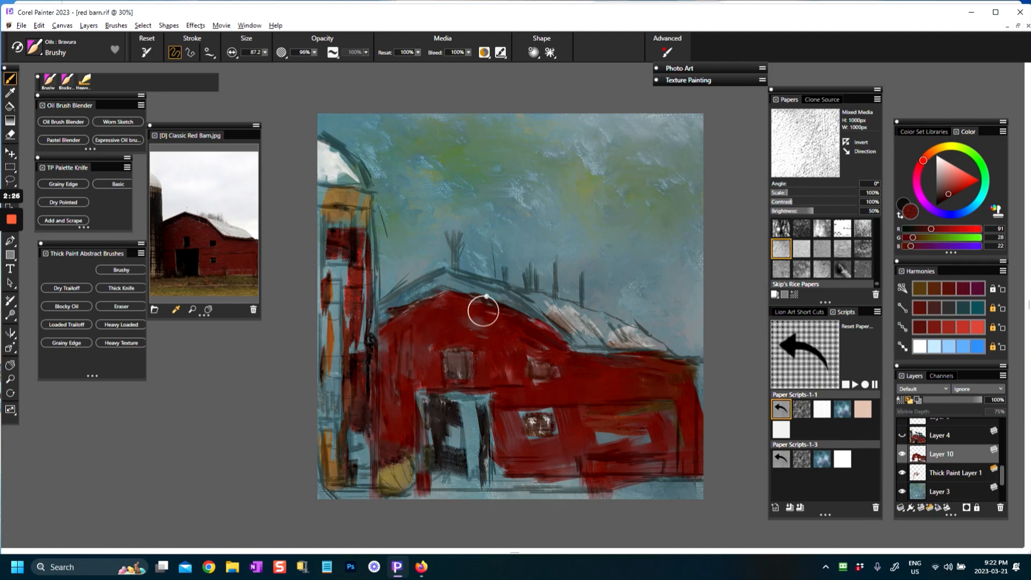
Step: Pick near-white (RGB 223, 223, 223) and paint snow strokes along the barn roof, reducing the brush to size 24.1 for the front slope
drag(947, 175, 937, 161)
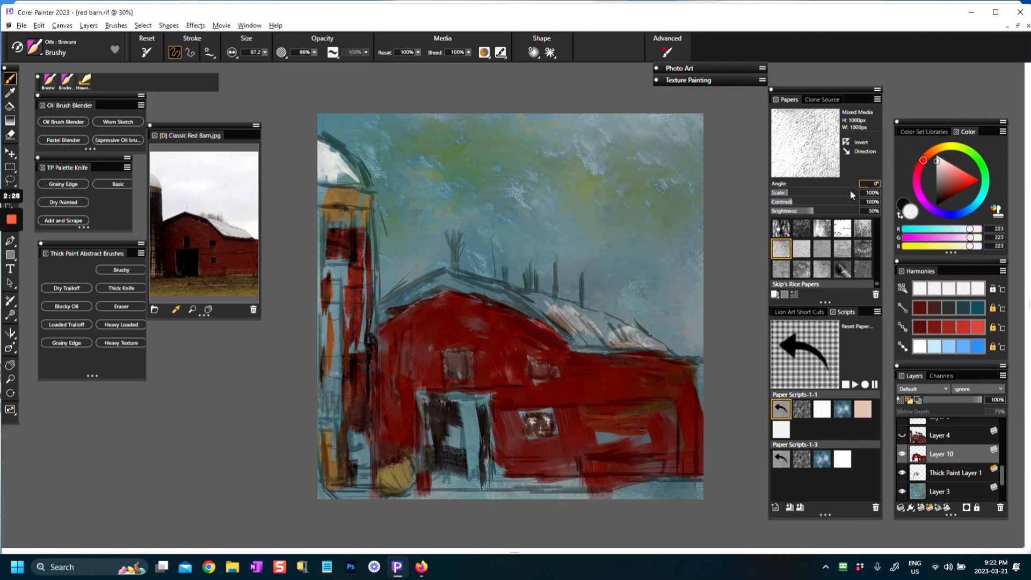
mouse_move(555, 310)
mouse_down()
mouse_move(546, 316)
mouse_move(649, 343)
mouse_up()
drag(467, 271, 558, 306)
mouse_move(438, 300)
mouse_down()
mouse_move(418, 311)
mouse_move(395, 303)
mouse_move(441, 278)
mouse_up()
key([)
key([)
key([)
key([)
key([)
key([)
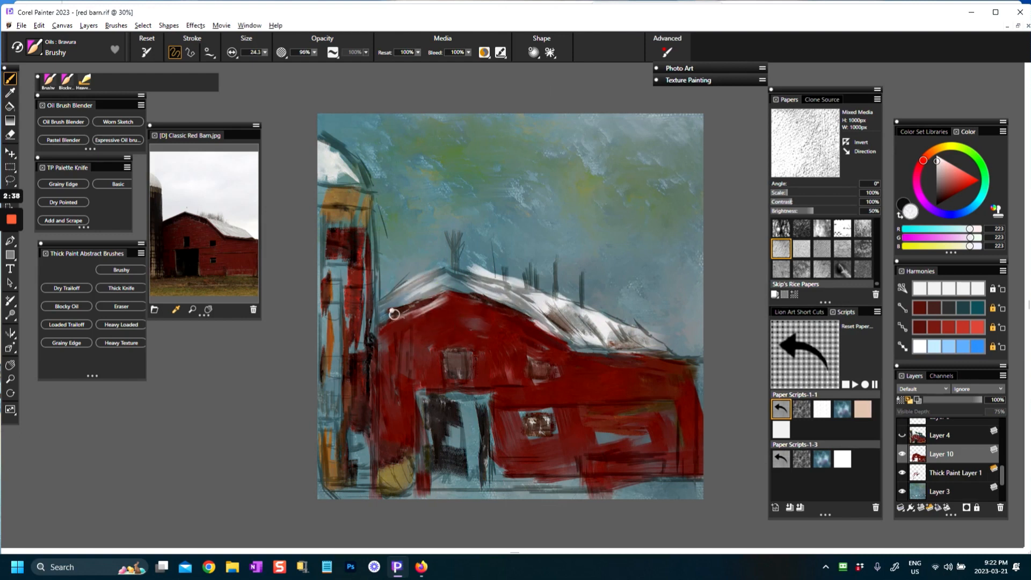
Step: Enlarge the brush to size 60.1 and extend the white snow along the roof ridge down to the far eave
key(])
key(])
key(])
key(])
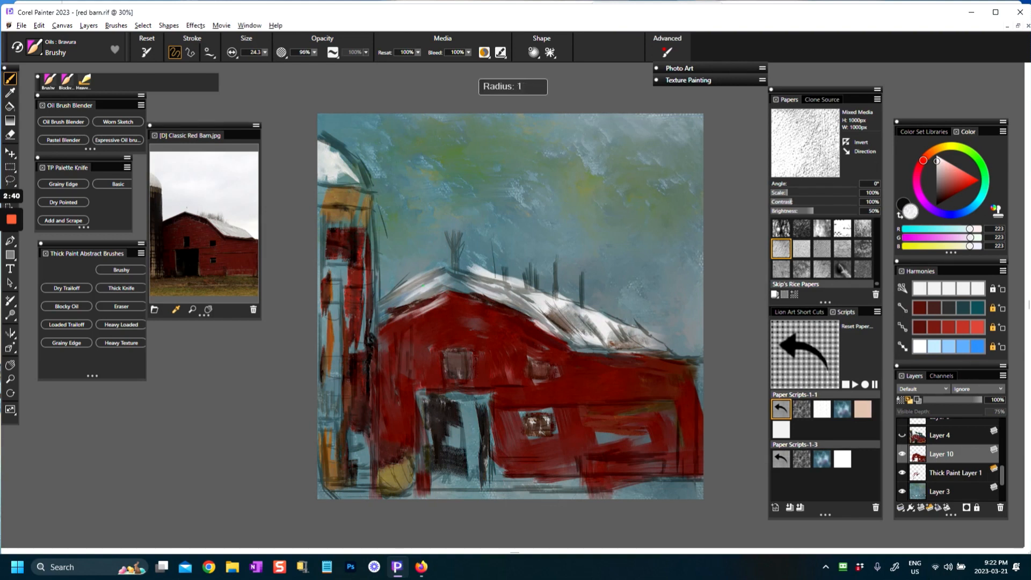
mouse_move(459, 271)
mouse_down()
mouse_move(497, 274)
mouse_move(550, 305)
mouse_up()
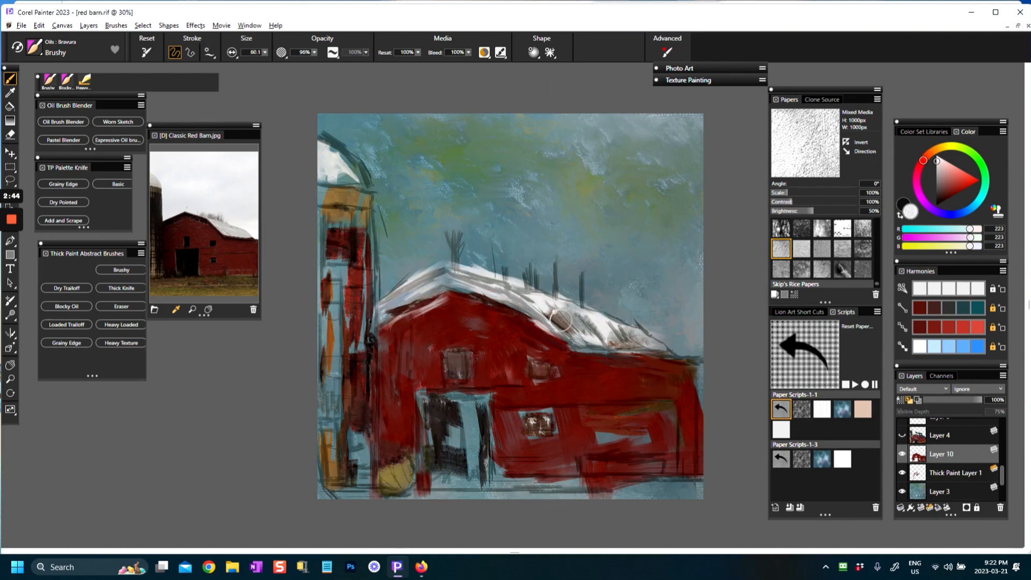
mouse_move(620, 323)
mouse_down()
mouse_move(674, 356)
mouse_move(696, 356)
mouse_up()
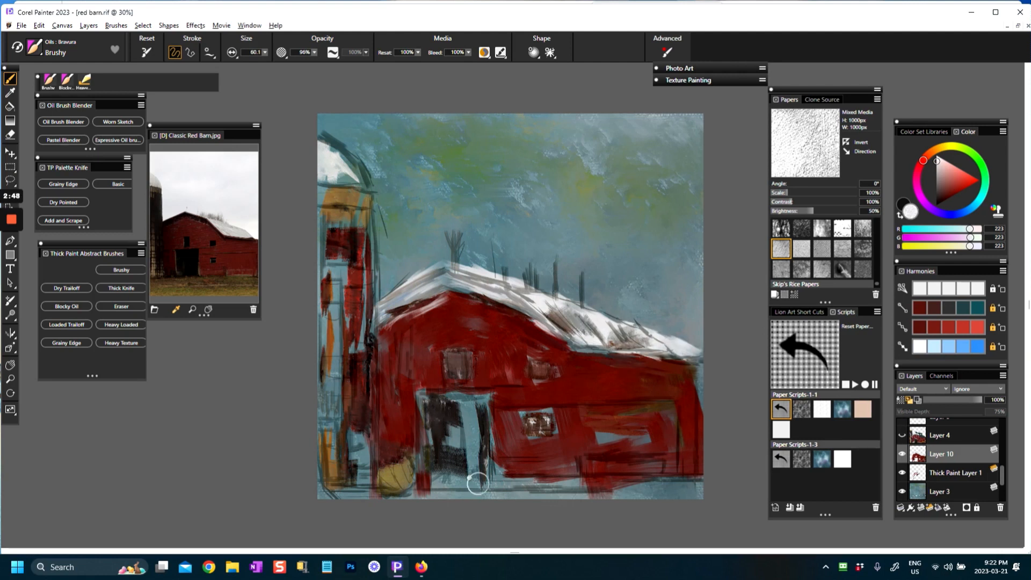
Step: Sample dark gray (RGB 51, 47, 46) from the doorway and paint vertical strokes over its blue gaps
alt+click(447, 433)
drag(451, 406, 469, 461)
drag(472, 423, 481, 461)
drag(468, 402, 488, 480)
drag(434, 426, 438, 480)
drag(443, 443, 445, 485)
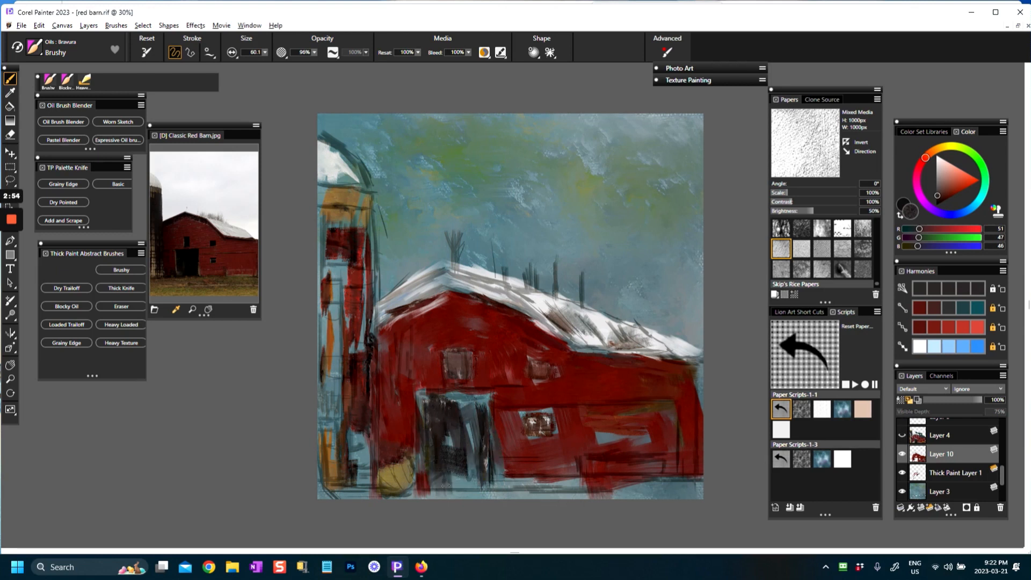
Step: Deepen the dark gray across the barn doorway and its edges, and frame the lower side-wall window with it
mouse_move(438, 425)
mouse_down()
mouse_move(488, 394)
mouse_move(493, 445)
mouse_up()
mouse_move(454, 401)
mouse_down()
mouse_move(471, 402)
mouse_move(422, 395)
mouse_move(486, 479)
mouse_up()
mouse_move(441, 470)
mouse_down()
mouse_move(463, 479)
mouse_move(455, 485)
mouse_up()
drag(472, 436, 477, 490)
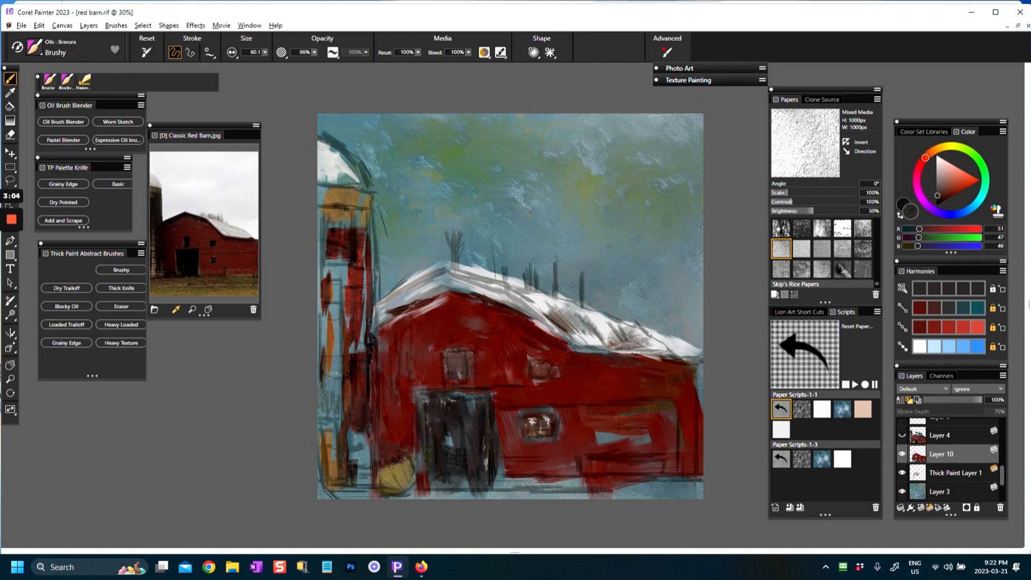
Step: Sample tan (RGB 121, 103, 67) from the silo's upper band and paint it over the blue gaps down to the silo's base
alt+click(535, 368)
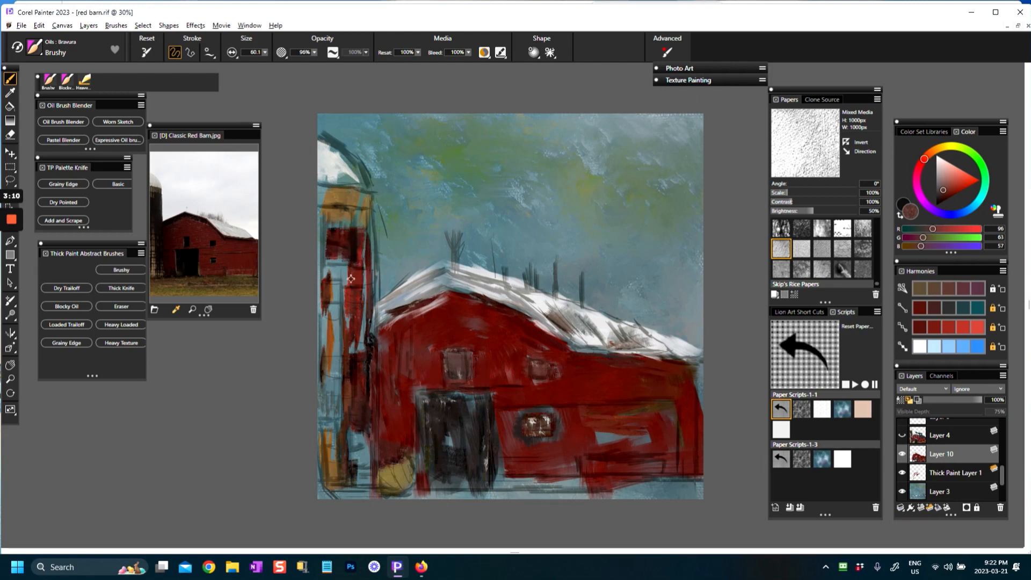
alt+click(338, 201)
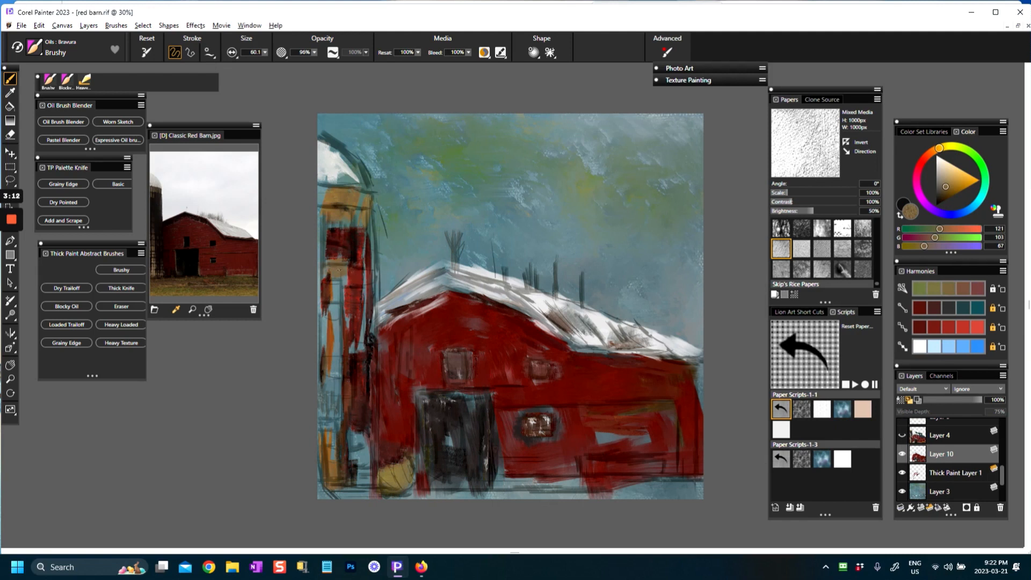
drag(337, 271, 337, 322)
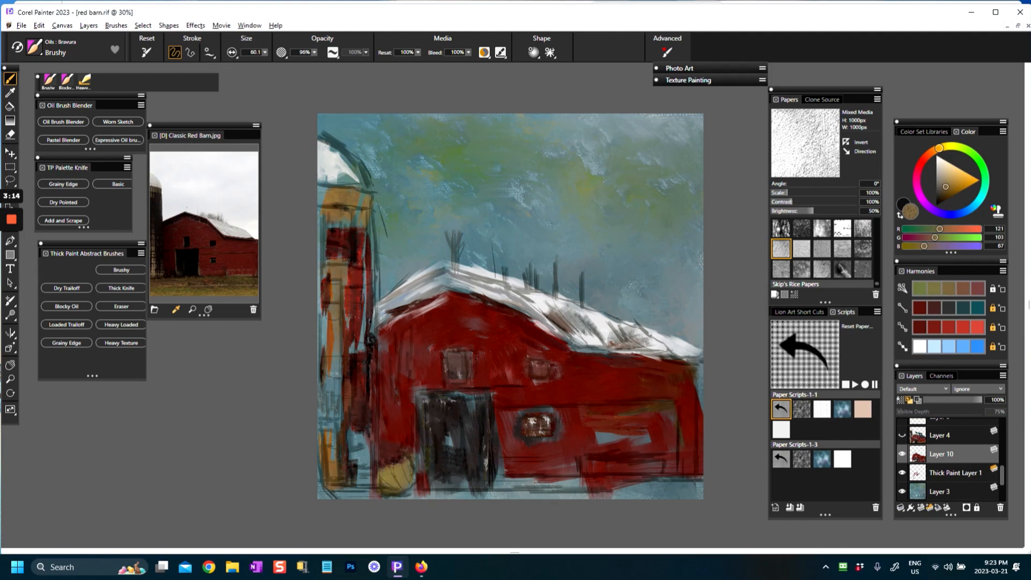
drag(336, 317, 337, 338)
drag(323, 299, 335, 421)
mouse_move(322, 383)
mouse_down()
mouse_move(323, 429)
mouse_move(364, 478)
mouse_up()
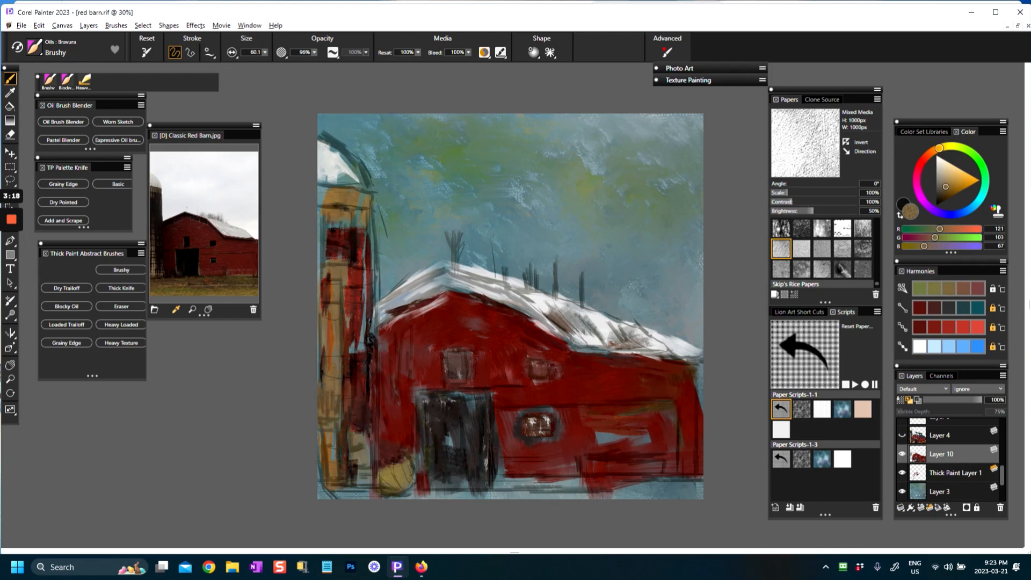
Step: Pick dark brown (RGB 45, 34, 13) and paint shading strokes down the silo's outer side from the upper band to the base
drag(948, 186, 942, 200)
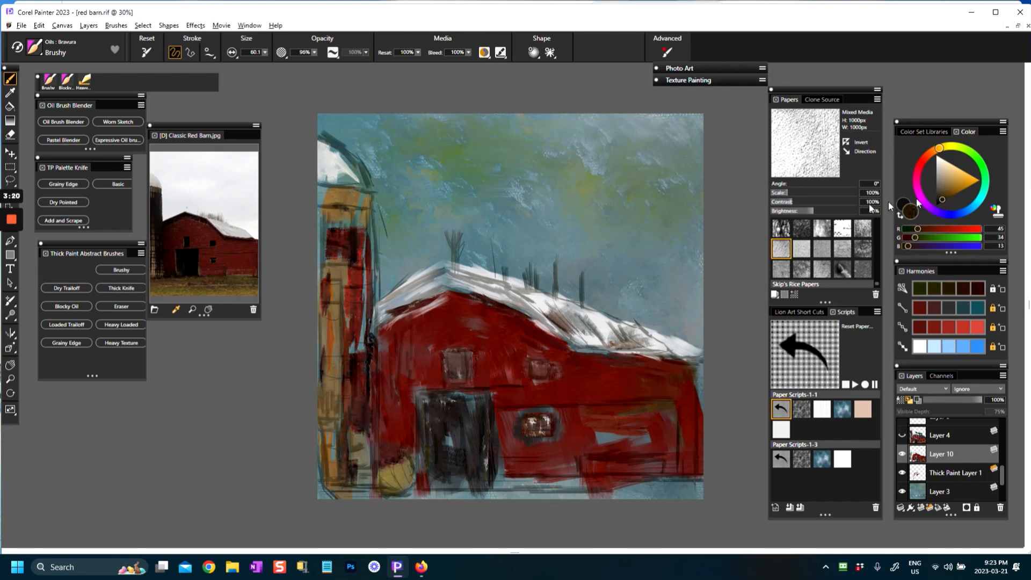
drag(329, 284, 337, 363)
drag(329, 304, 322, 497)
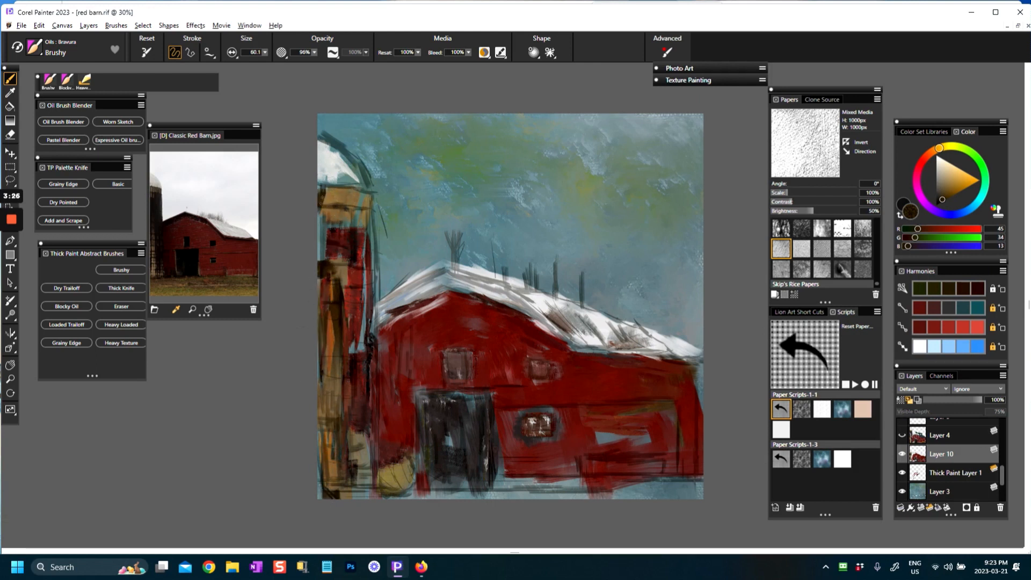
drag(319, 185, 338, 287)
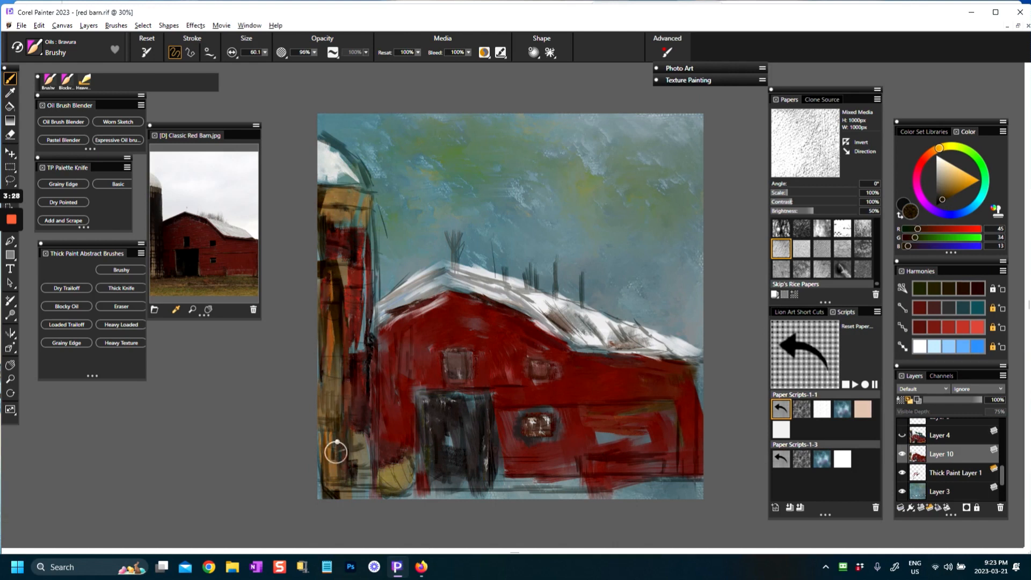
Step: Sample tan (RGB 130, 112, 69) from the silo's upper band and paint lighter strokes down the silo's lower half
alt+click(328, 197)
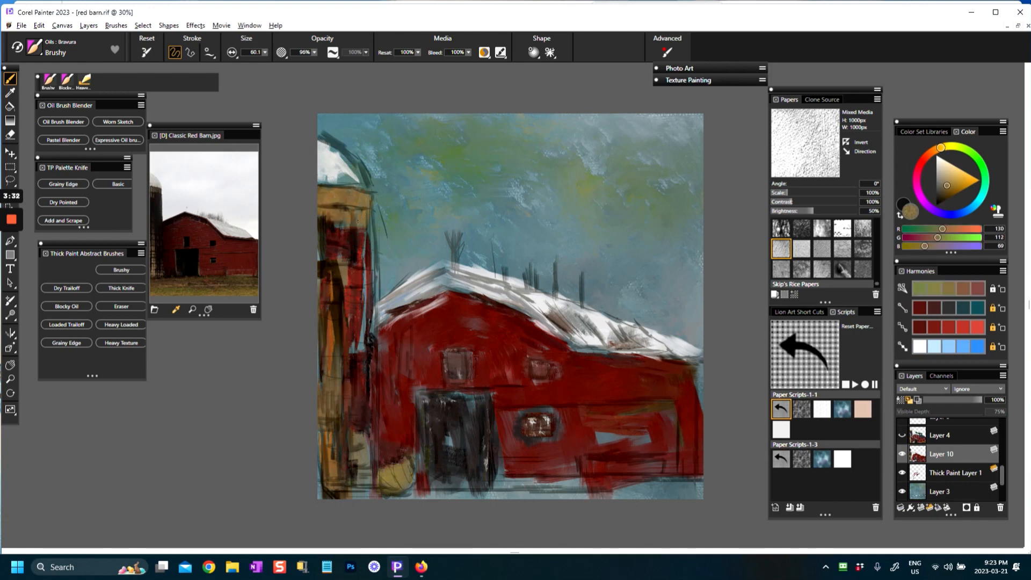
drag(336, 331, 333, 424)
drag(326, 363, 349, 493)
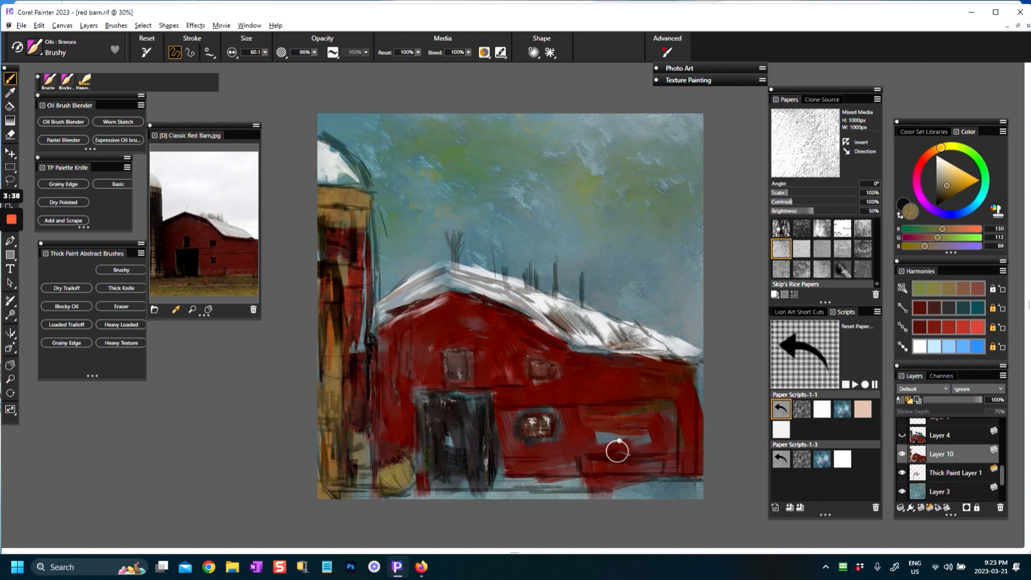
Step: Sample the barn's dark red (RGB 90, 33, 27) and paint over the blue gap in the lower side wall
alt+click(603, 437)
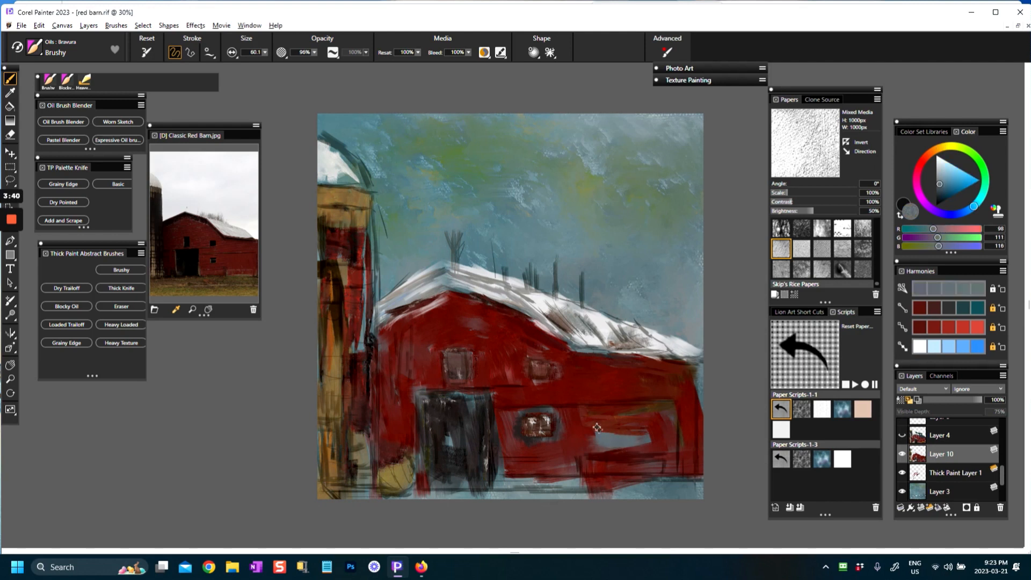
alt+click(587, 425)
mouse_move(587, 426)
mouse_down()
mouse_move(631, 443)
mouse_move(525, 490)
mouse_move(583, 483)
mouse_move(633, 461)
mouse_up()
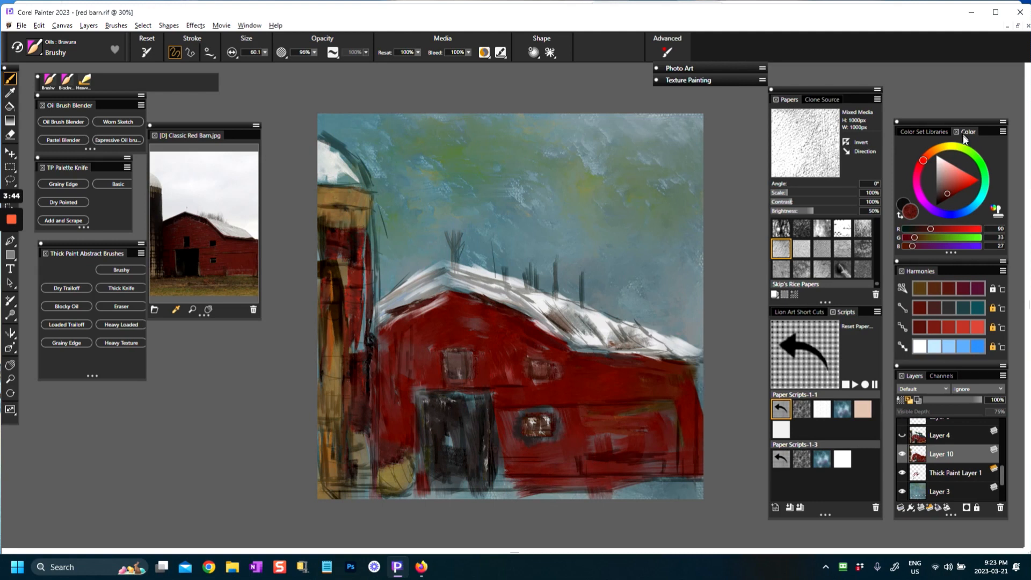
Step: Sample brown (RGB 82, 68, 41) from the reference photo's ground and paint the ground strip beneath the barn and silo
click(955, 311)
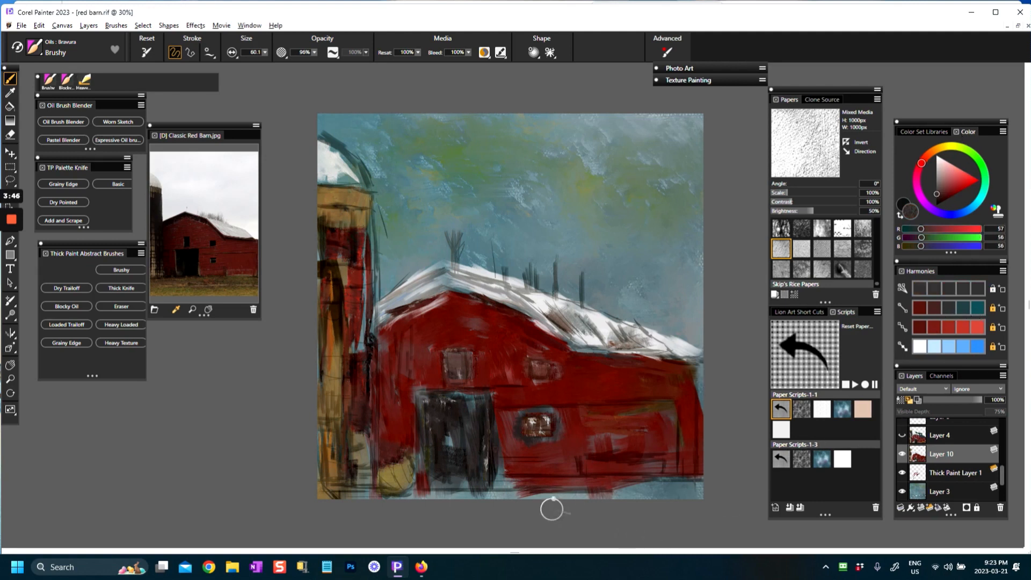
mouse_move(625, 484)
mouse_down()
mouse_move(498, 484)
mouse_move(722, 487)
mouse_up()
click(198, 285)
drag(499, 494, 323, 495)
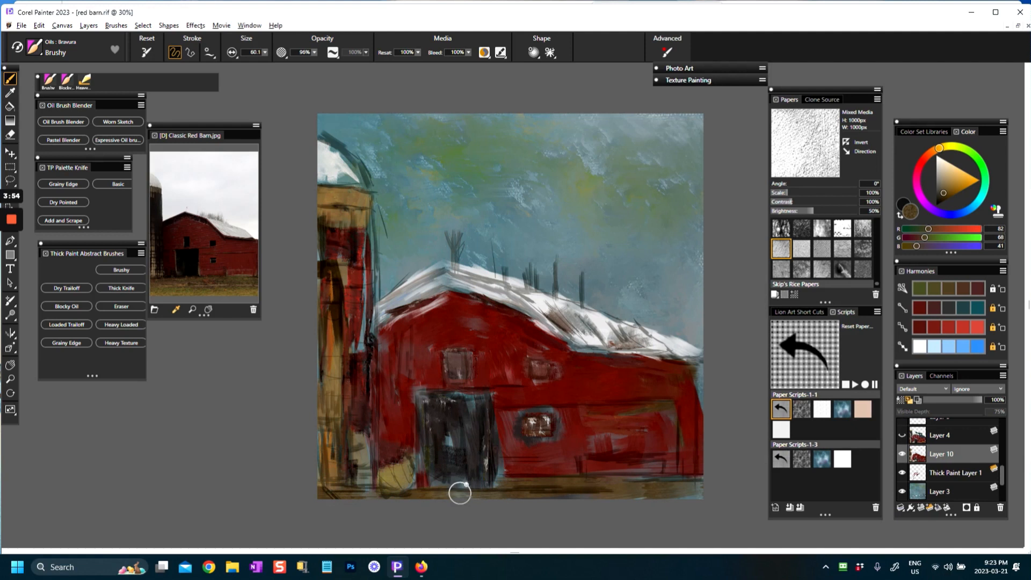
drag(582, 484, 631, 479)
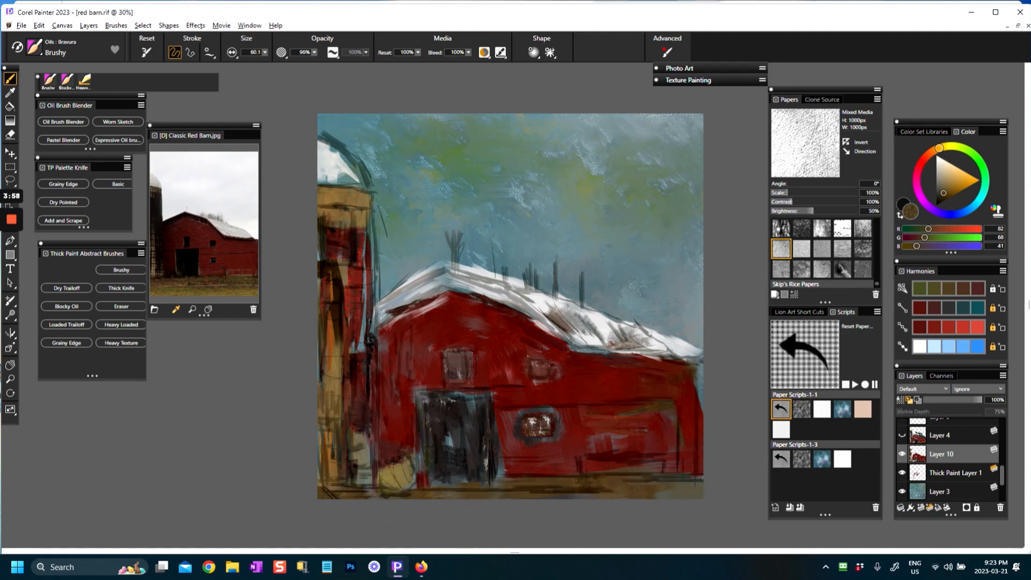
Step: Paint brown trees behind the roofline, and outline the silo dome in dark brown (RGB 36, 29, 18)
drag(456, 254, 450, 236)
mouse_move(495, 264)
mouse_down()
mouse_move(499, 252)
mouse_move(536, 273)
mouse_move(583, 276)
mouse_move(590, 295)
mouse_up()
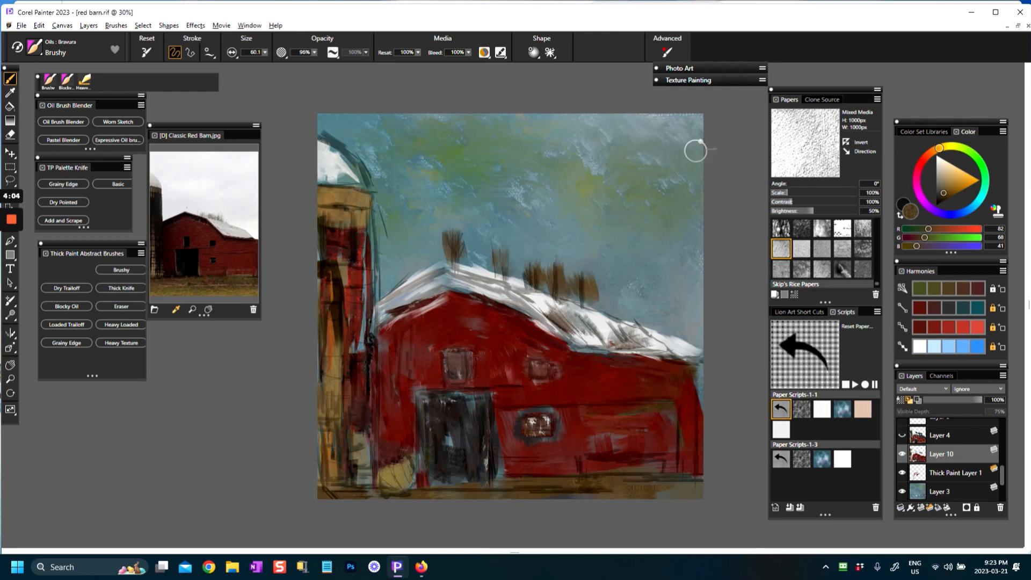
drag(947, 193, 938, 200)
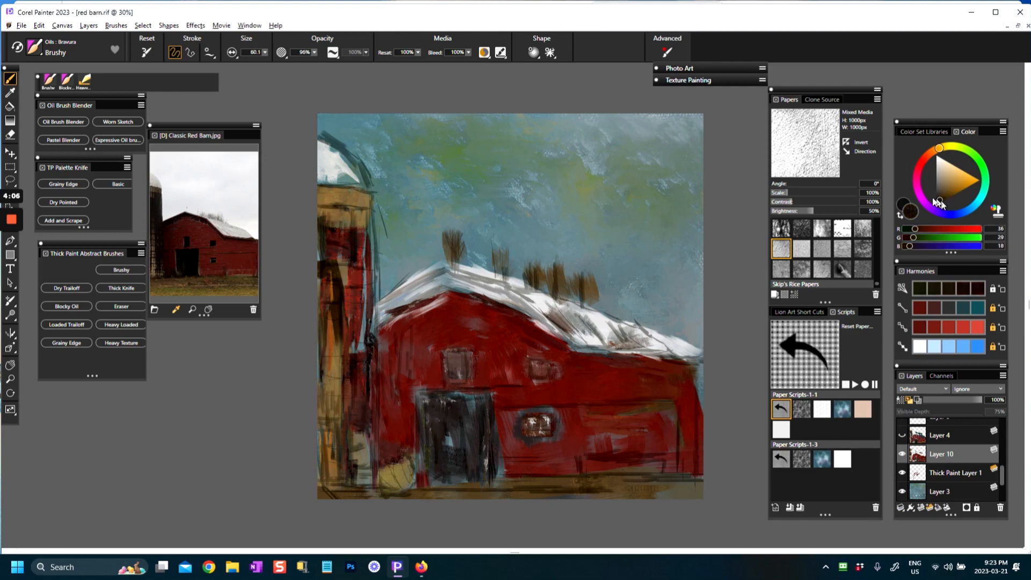
drag(320, 143, 374, 197)
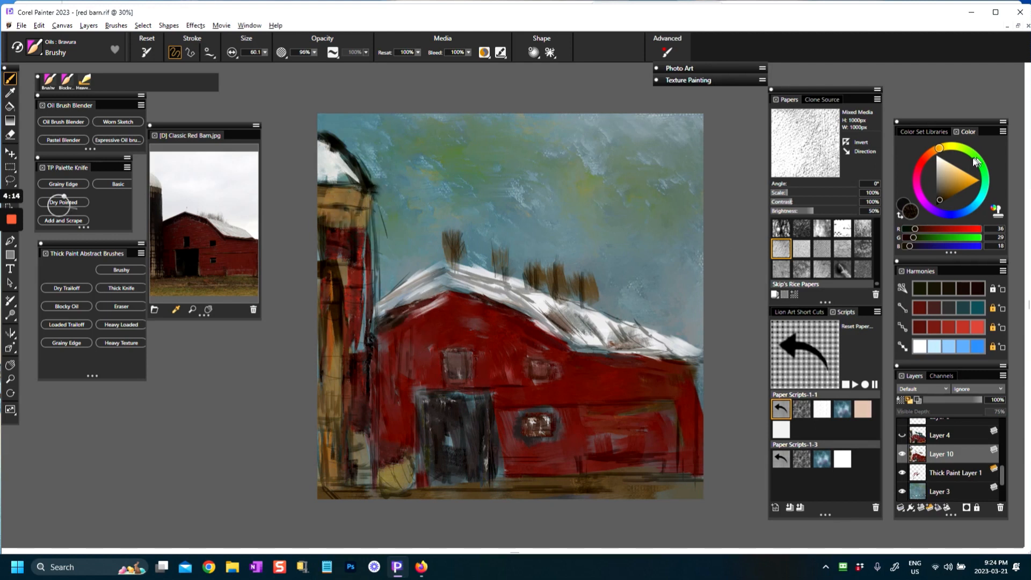
Step: Pick the teal harmony color (RGB 23, 84, 91) and paint a shadow line under the roof's snowy edge
click(963, 211)
click(977, 307)
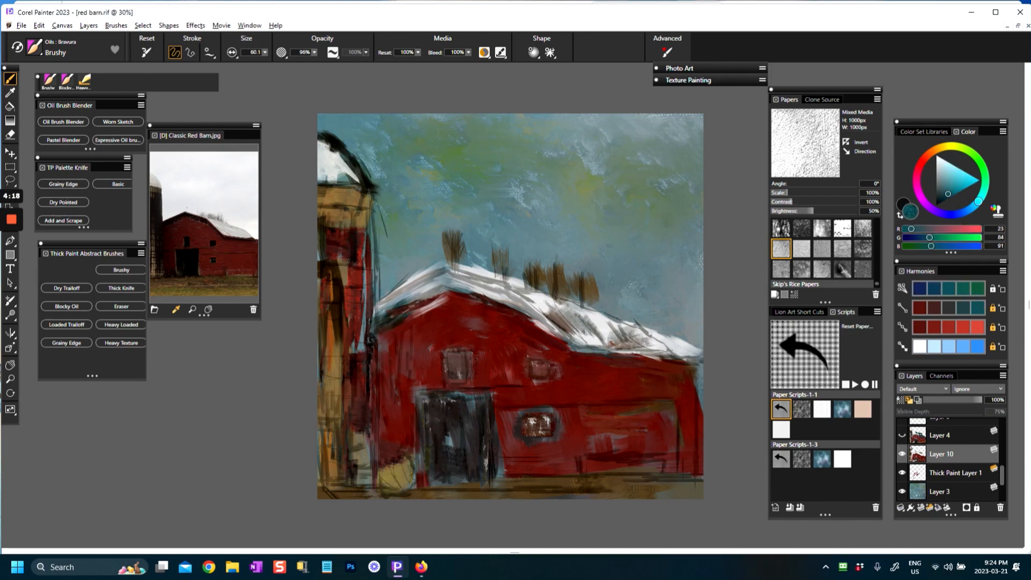
mouse_move(447, 290)
mouse_down()
mouse_move(542, 325)
mouse_move(559, 346)
mouse_move(702, 363)
mouse_up()
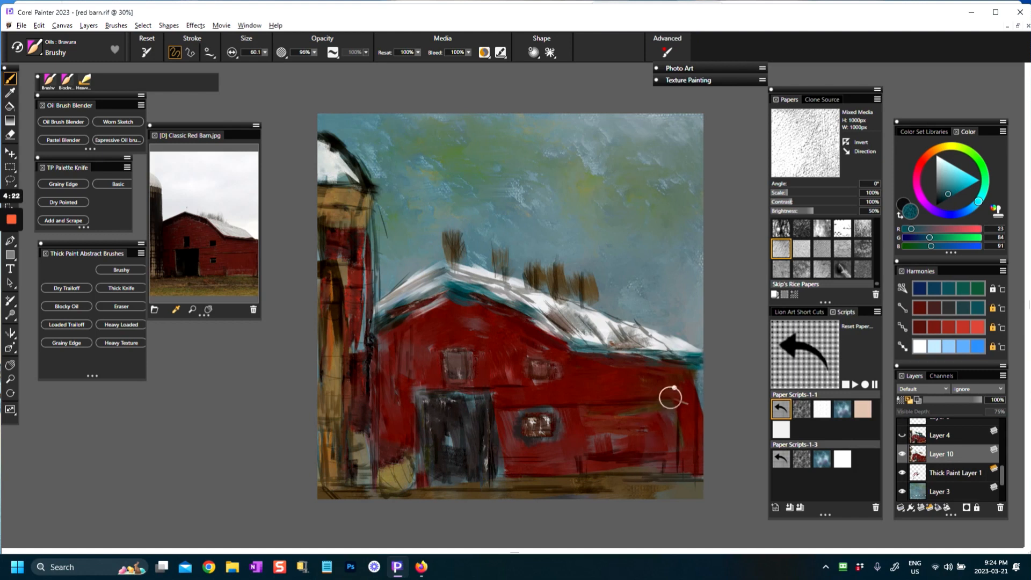
Step: Sample straw yellow (RGB 133, 121, 74) from the mound beside the silo and paint a patch along the side wall's foot
alt+click(393, 477)
mouse_move(596, 462)
mouse_down()
mouse_move(667, 462)
mouse_move(638, 467)
mouse_up()
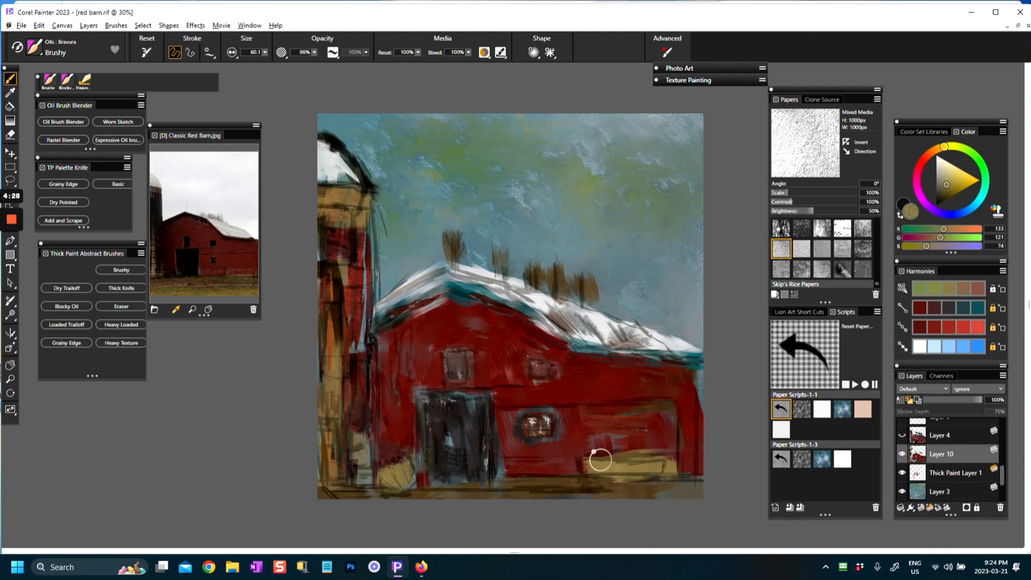
Step: Show Layer 4 and sample near-black (RGB 36, 33, 32) from the barn door
alt+click(462, 441)
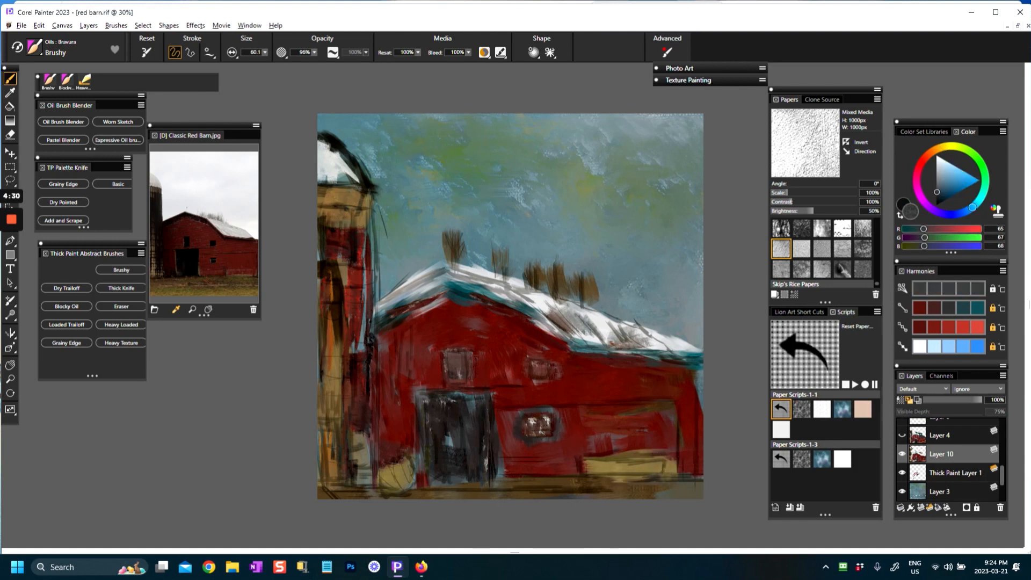
click(936, 295)
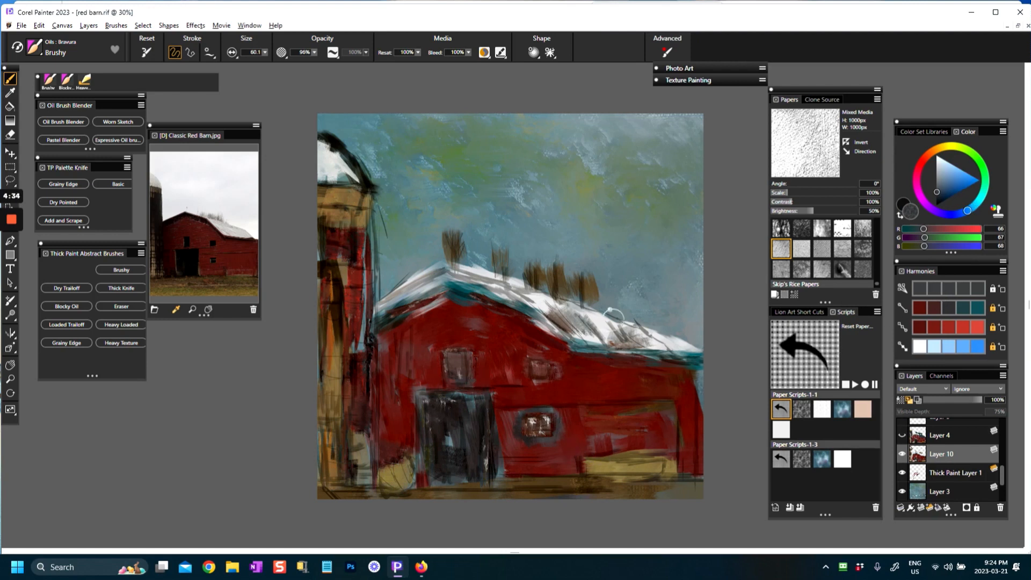
click(900, 435)
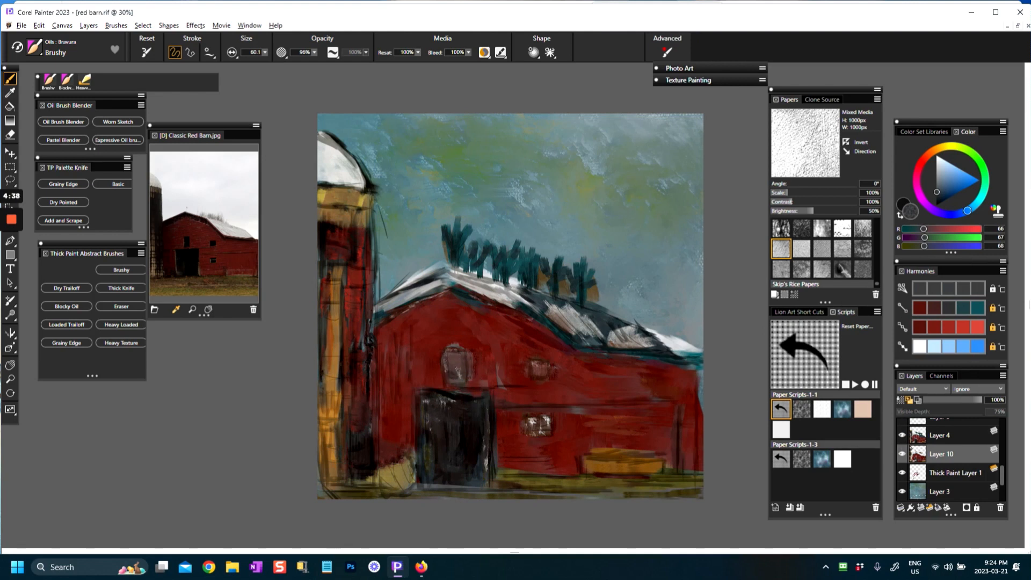
alt+click(476, 437)
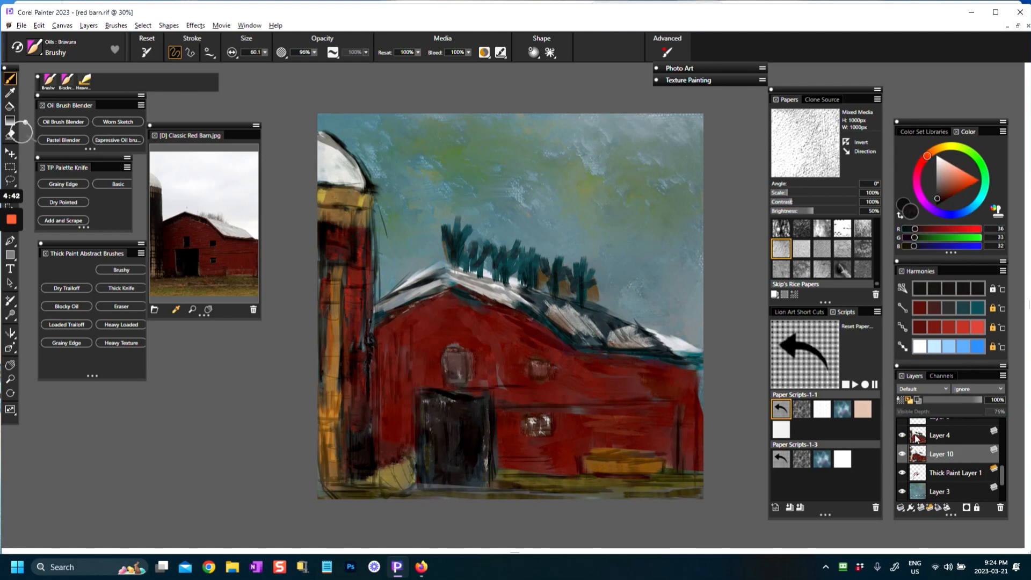
Step: Try a near-black stroke along the snowy front slope of the barn roof on Layer 4, and undo it
click(918, 439)
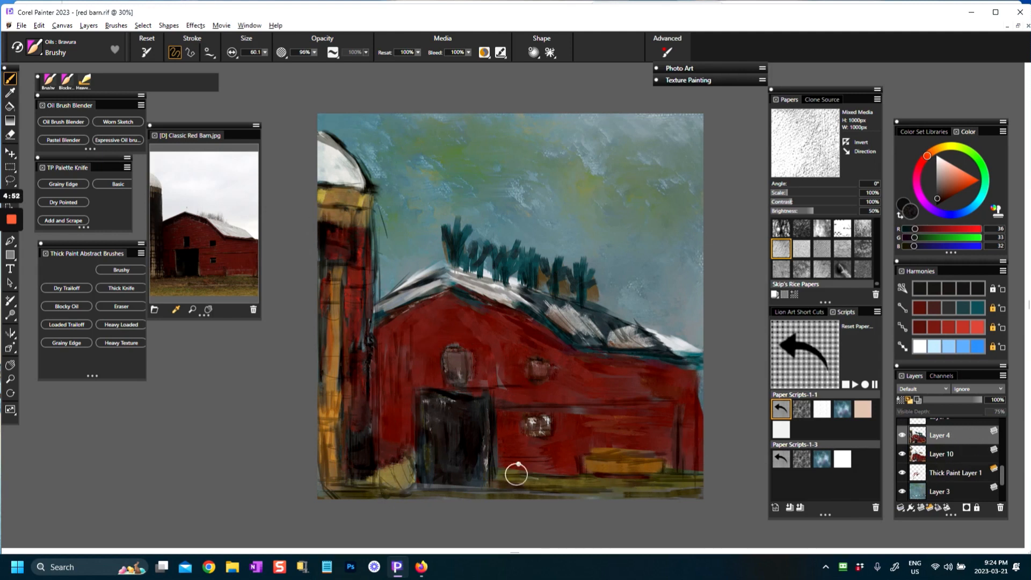
mouse_move(421, 278)
mouse_down()
mouse_move(387, 306)
mouse_move(425, 276)
mouse_up()
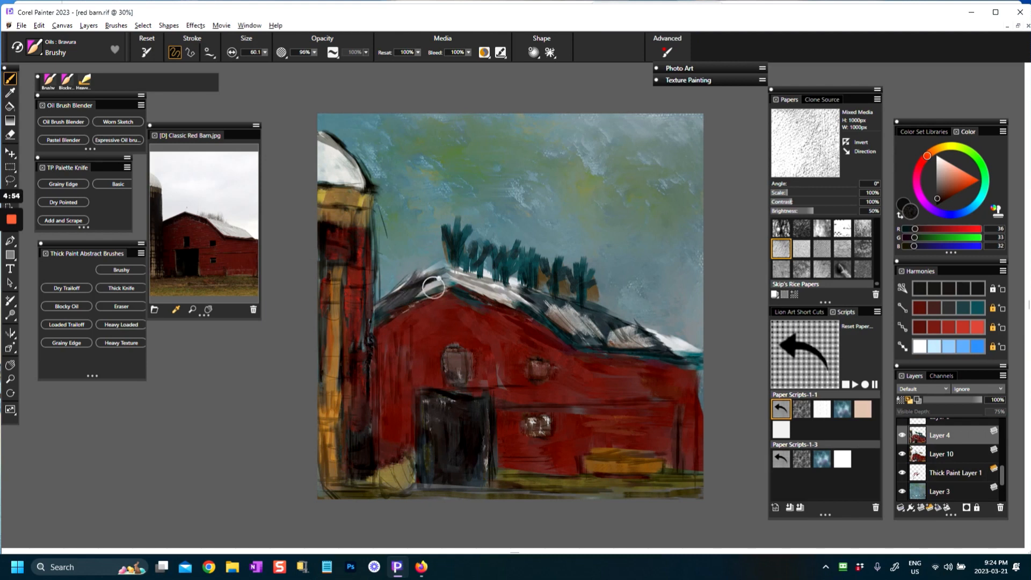
key(ctrl+z)
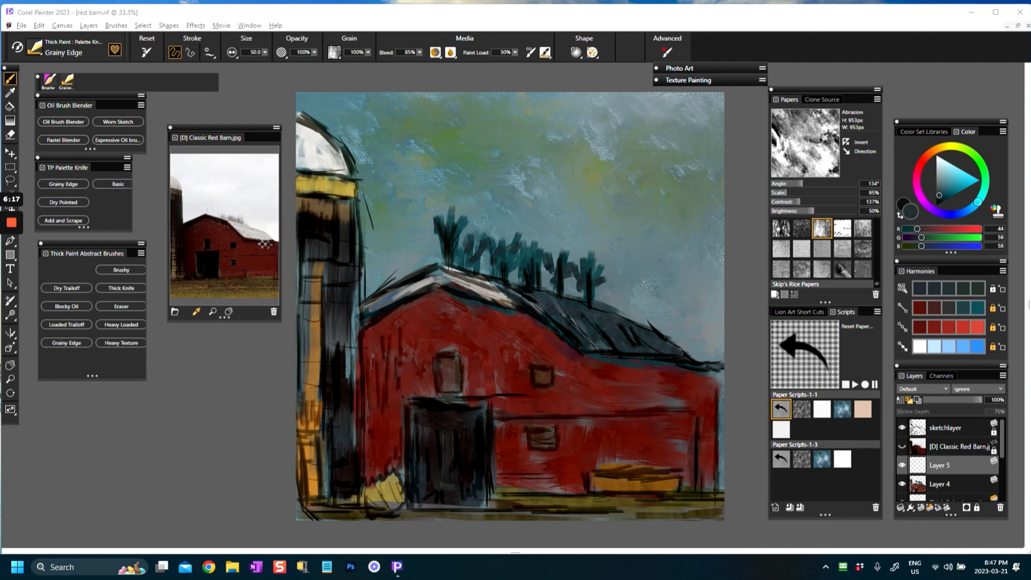
Step: Sample dark red (RGB 68, 23, 20) from the reference photo's barn and texture the front wall with the Grainy Edge palette knife
click(251, 253)
drag(416, 344, 414, 352)
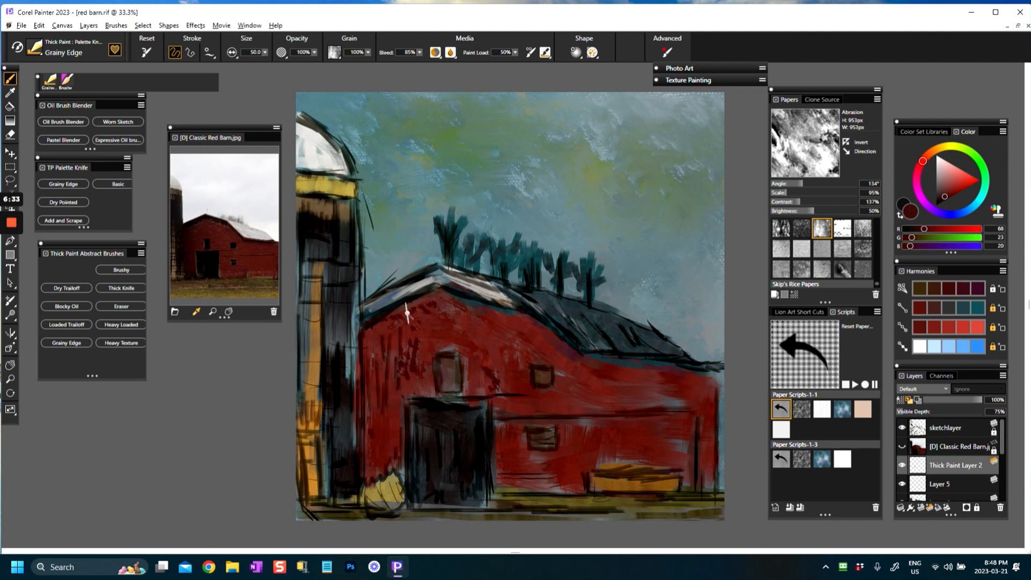
mouse_move(430, 308)
mouse_down()
mouse_move(416, 343)
mouse_move(397, 357)
mouse_move(381, 349)
mouse_move(373, 394)
mouse_up()
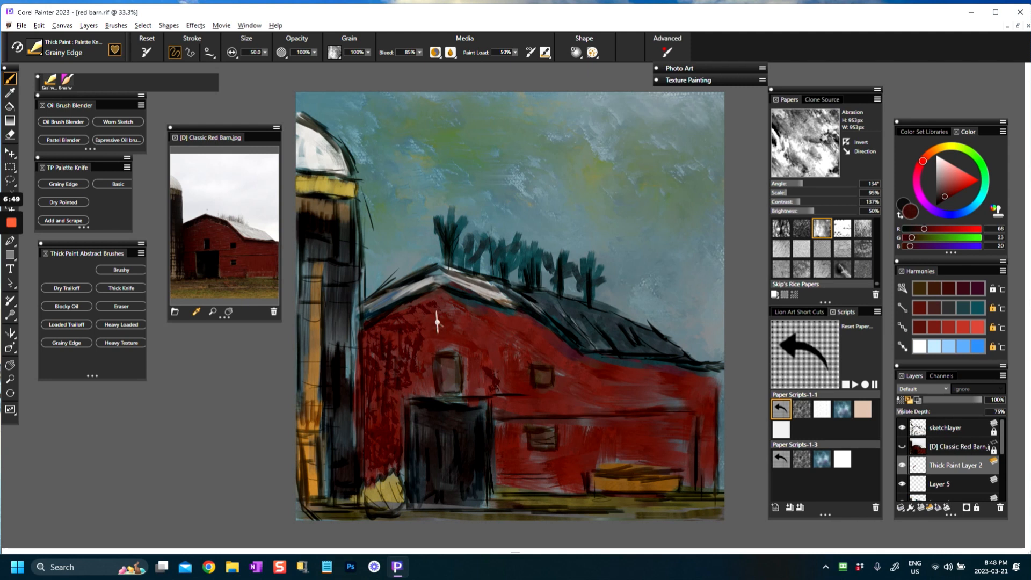
Step: Delete the hidden "[D] Classic Red Barn.jpg" layer
scroll(439, 322, up, 2)
scroll(484, 289, up, 1)
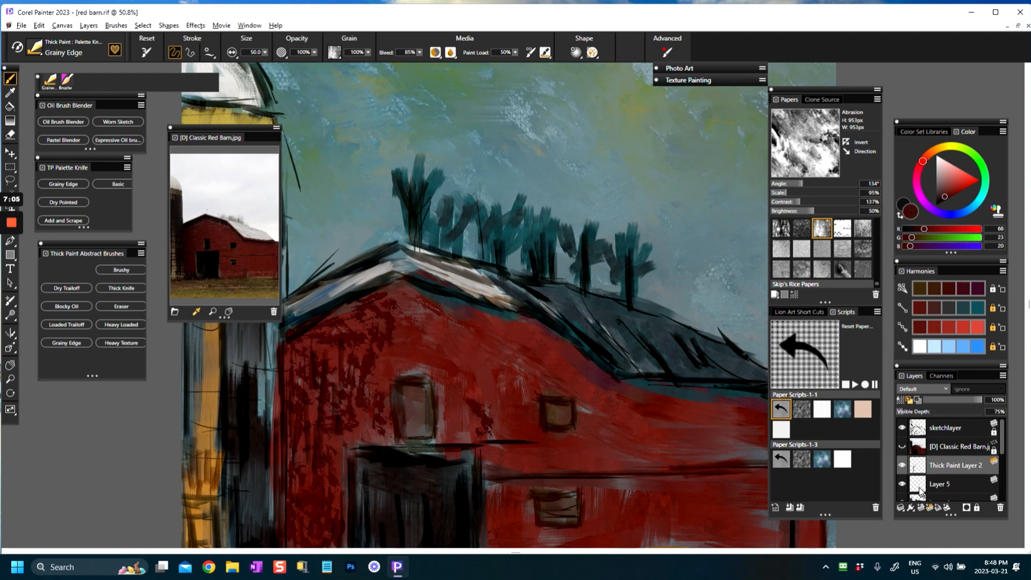
click(920, 450)
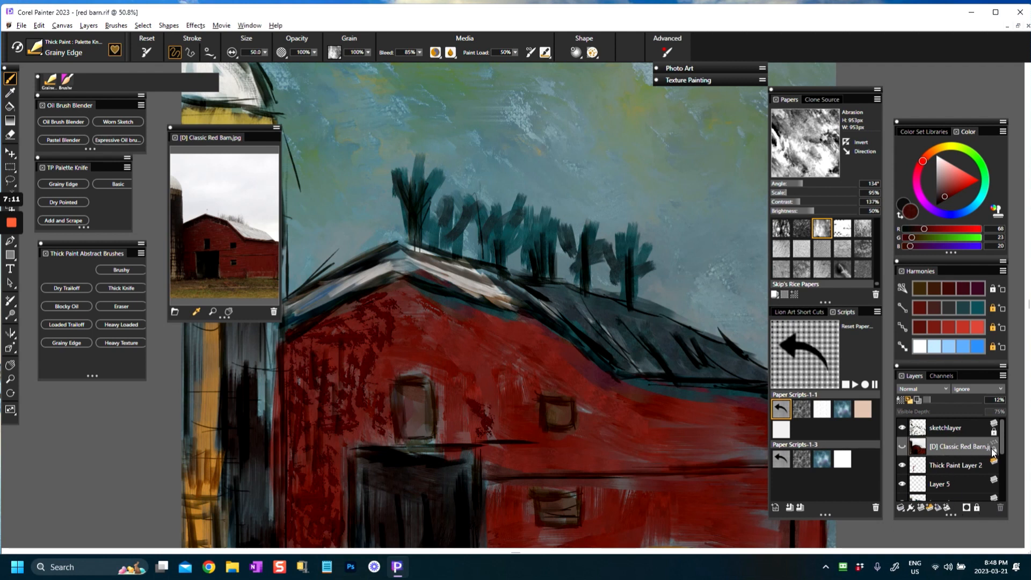
click(999, 507)
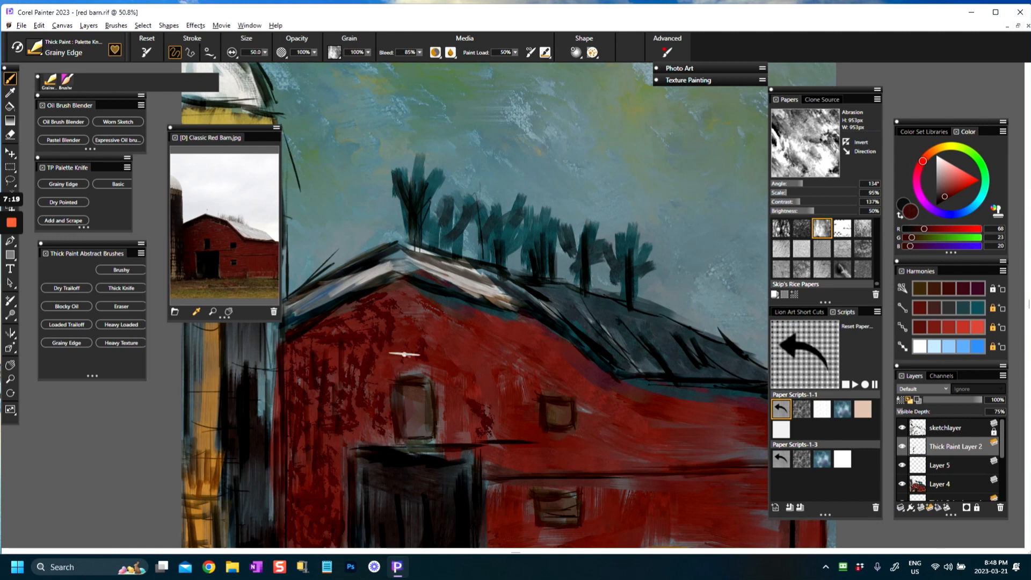
Step: Switch the paper texture to Snarl and work dark red grain over the barn's front and upper side wall
click(145, 52)
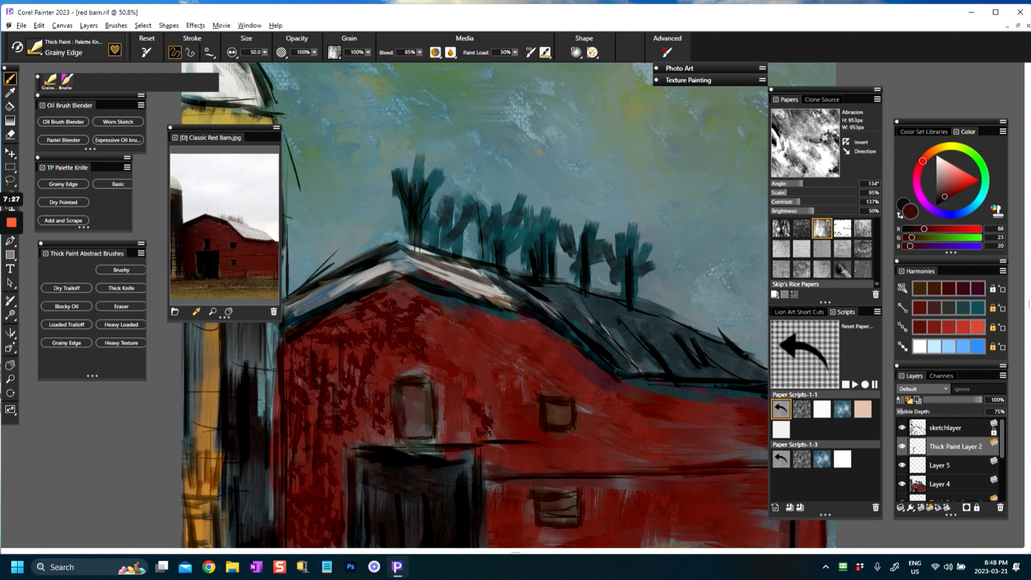
click(783, 230)
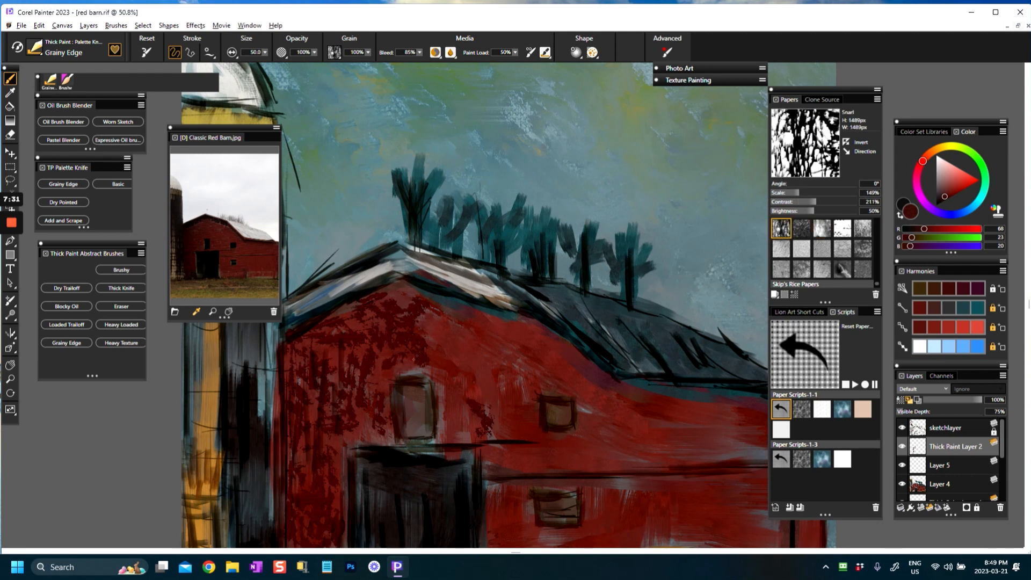
mouse_move(440, 352)
mouse_down()
mouse_move(445, 374)
mouse_move(460, 356)
mouse_move(421, 346)
mouse_move(432, 334)
mouse_move(428, 310)
mouse_move(388, 301)
mouse_move(367, 312)
mouse_move(383, 355)
mouse_up()
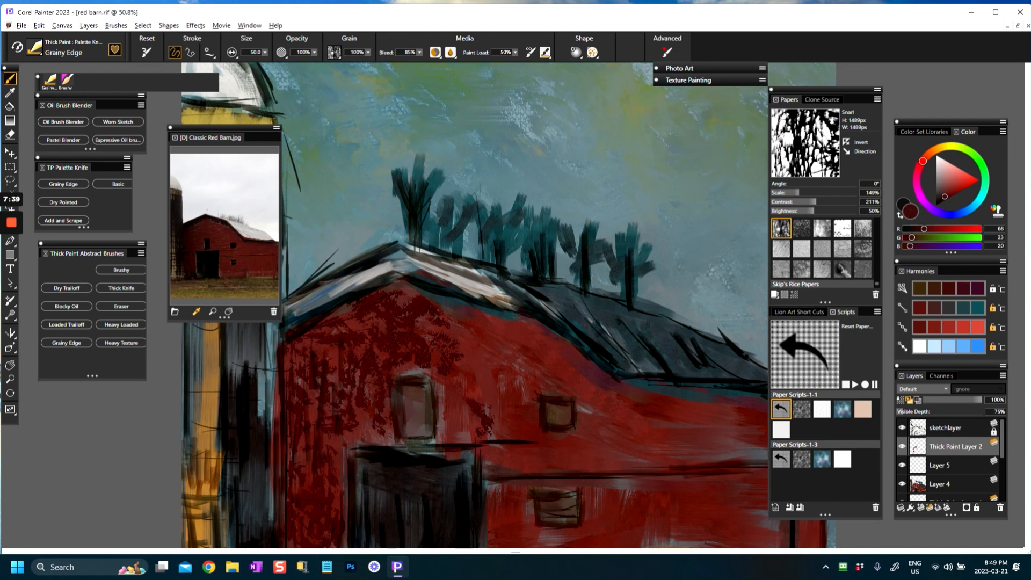
mouse_move(308, 375)
mouse_down()
mouse_move(310, 417)
mouse_move(293, 438)
mouse_move(333, 459)
mouse_up()
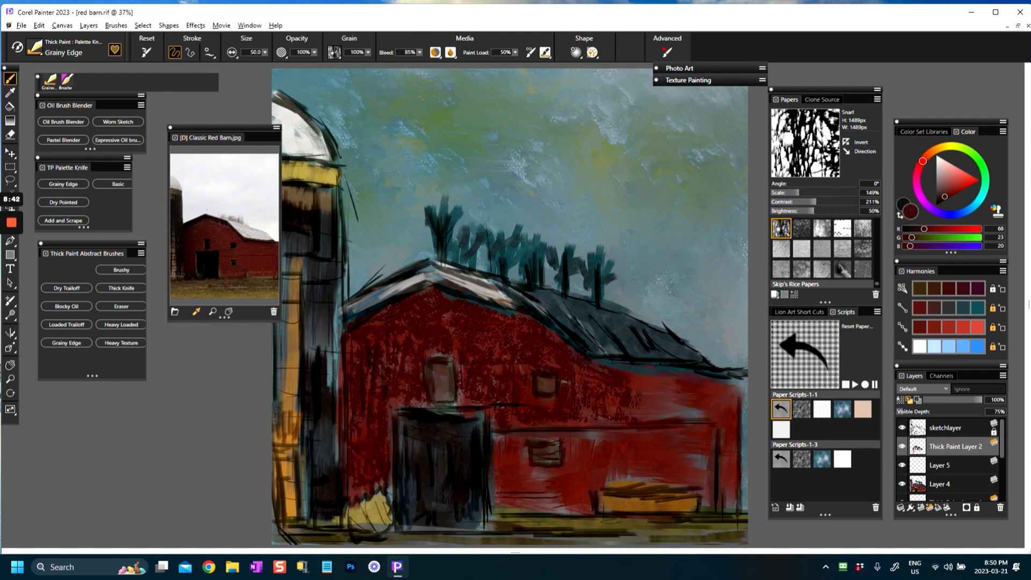
mouse_move(625, 377)
mouse_down()
mouse_move(660, 384)
mouse_move(651, 409)
mouse_move(706, 391)
mouse_move(657, 411)
mouse_up()
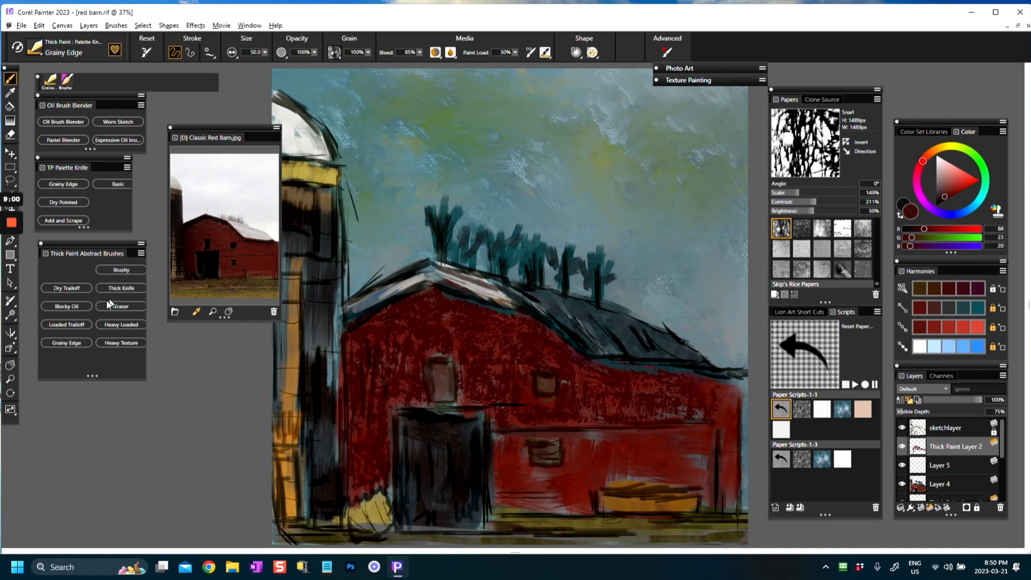
Step: Choose the Dry Trailoff brush at size 24.2, test it in the sky, and stroke dark red across the lower side wall
click(67, 287)
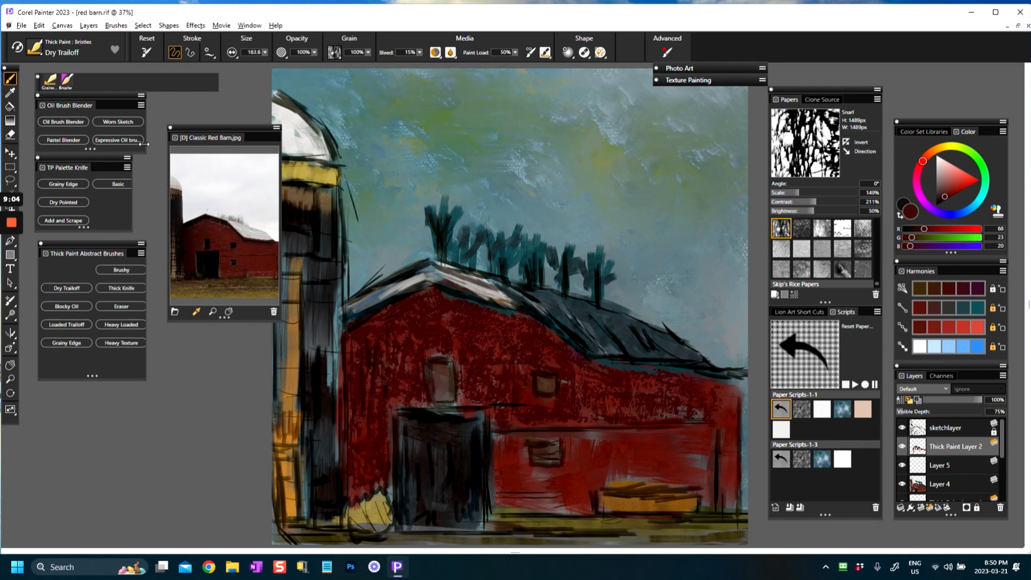
click(150, 47)
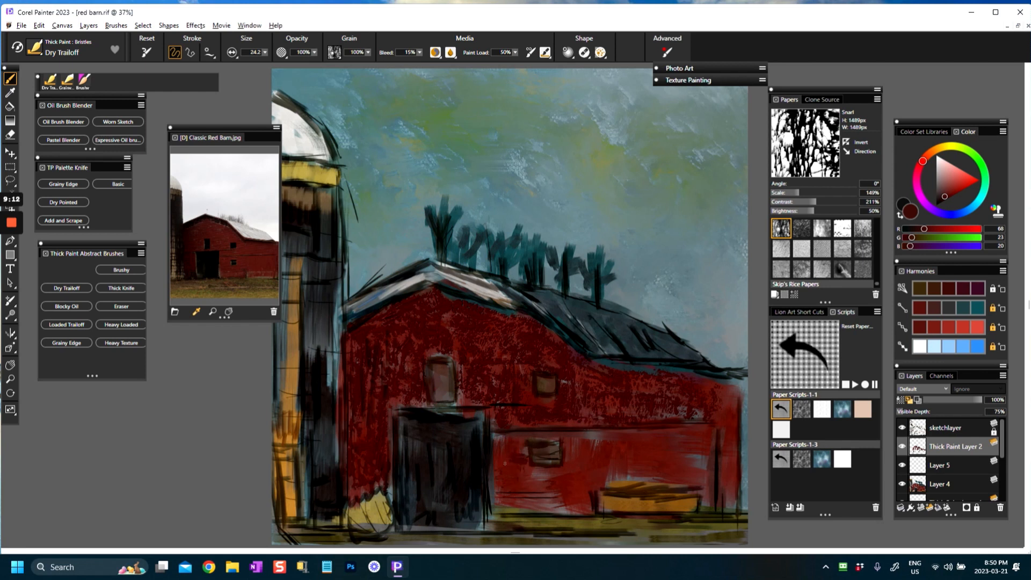
drag(504, 442, 497, 439)
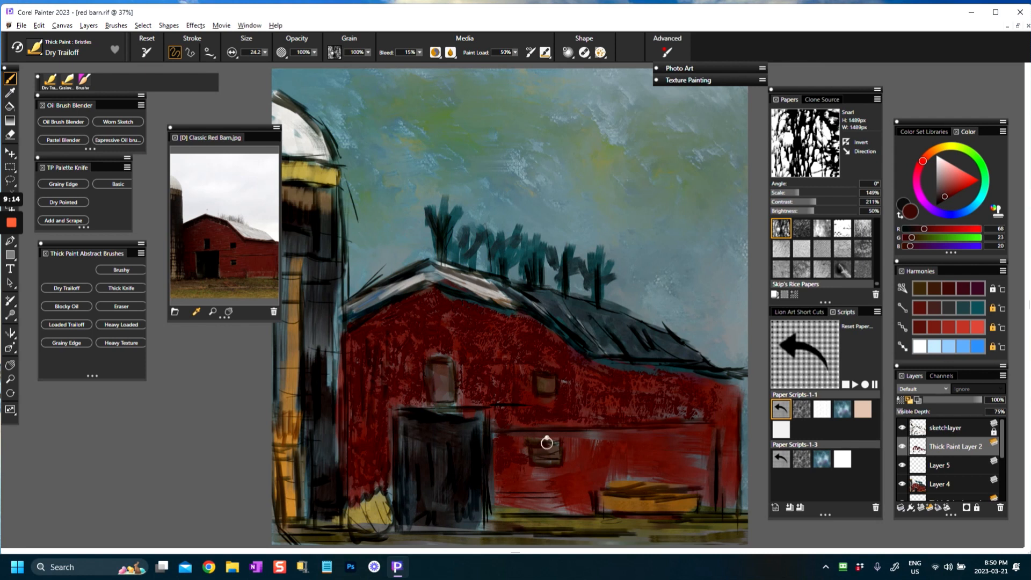
drag(584, 439, 635, 439)
mouse_move(653, 164)
mouse_down()
mouse_move(658, 205)
mouse_move(674, 222)
mouse_up()
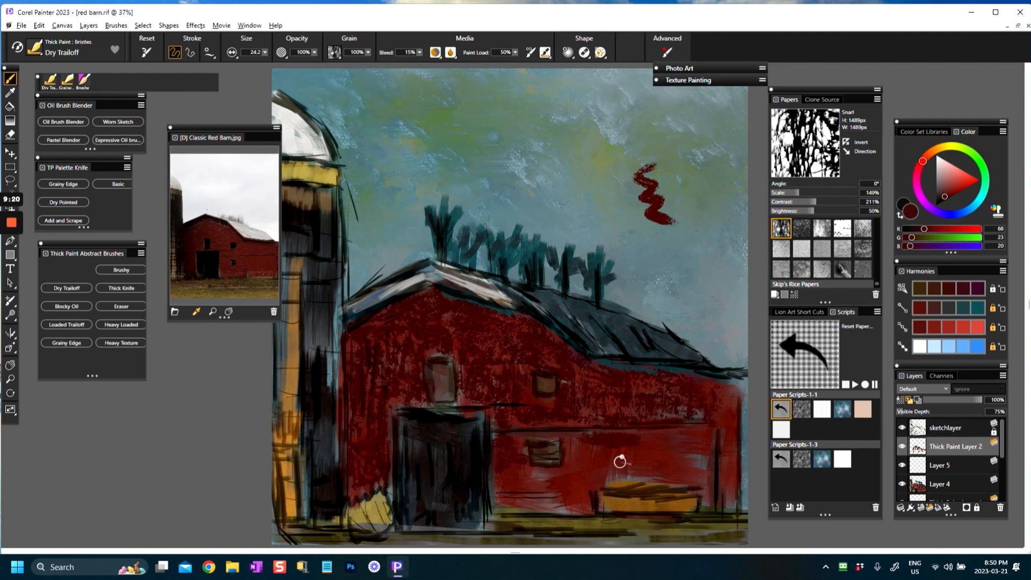
drag(612, 437, 661, 428)
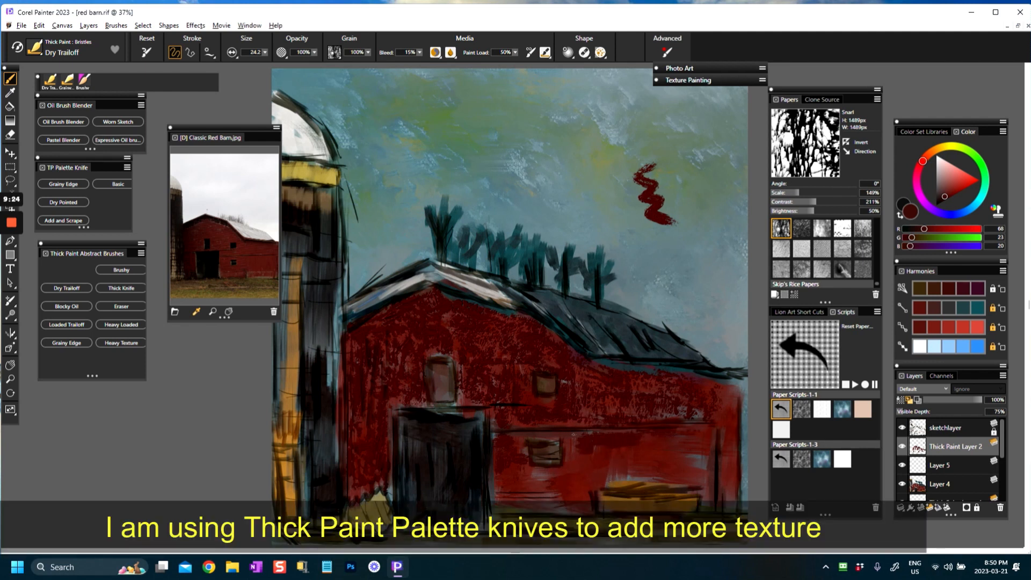
drag(511, 435, 533, 432)
drag(531, 497, 546, 502)
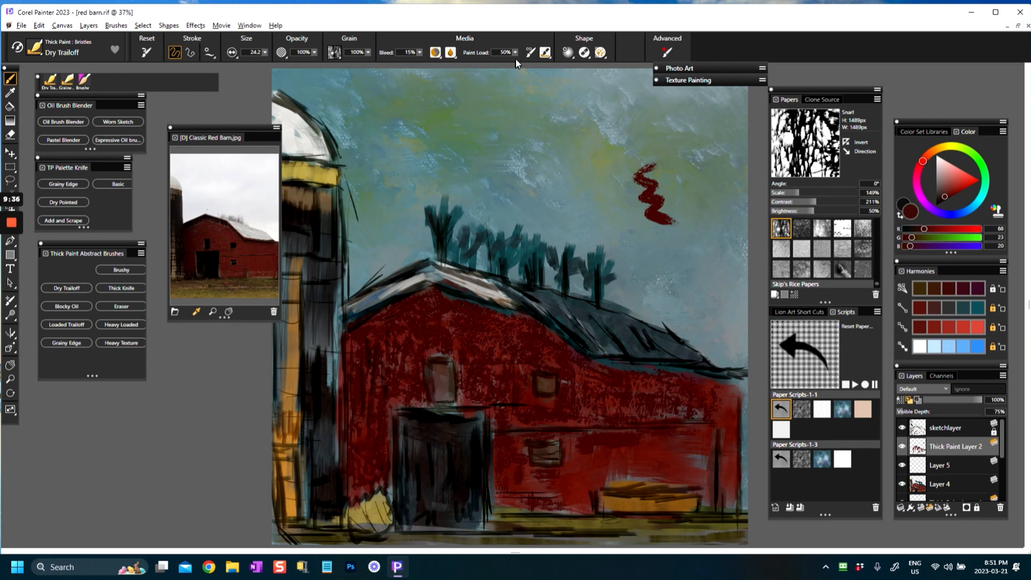
Step: Set the brush's paint load to 58% and cover the lower side wall with more dark red strokes
drag(517, 52, 511, 73)
click(576, 467)
mouse_move(612, 473)
mouse_down()
mouse_move(653, 472)
mouse_move(625, 486)
mouse_move(611, 469)
mouse_move(650, 468)
mouse_move(617, 461)
mouse_move(628, 451)
mouse_move(608, 441)
mouse_move(695, 440)
mouse_up()
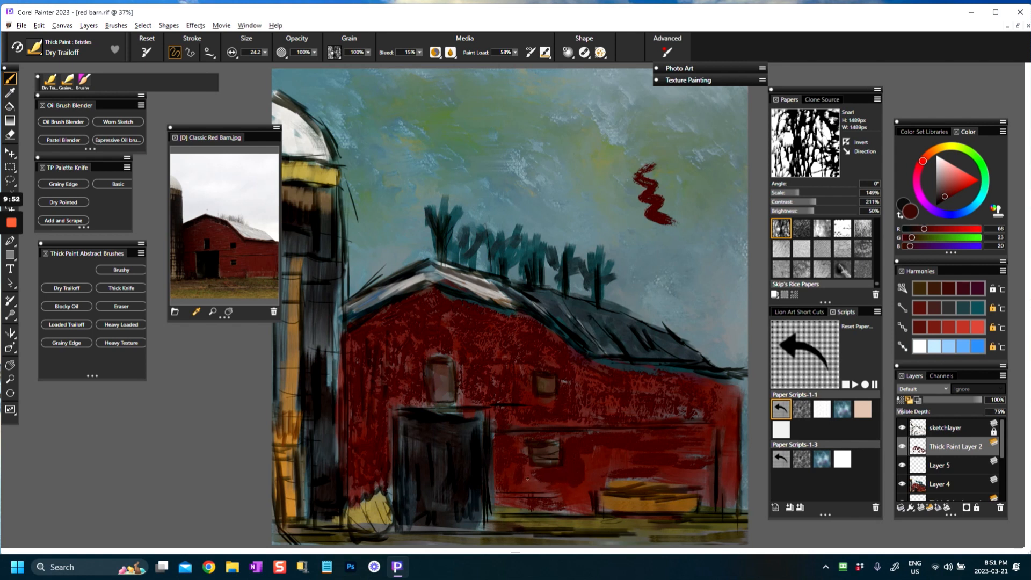
mouse_move(511, 471)
mouse_down()
mouse_move(519, 507)
mouse_move(531, 502)
mouse_move(503, 483)
mouse_move(584, 504)
mouse_up()
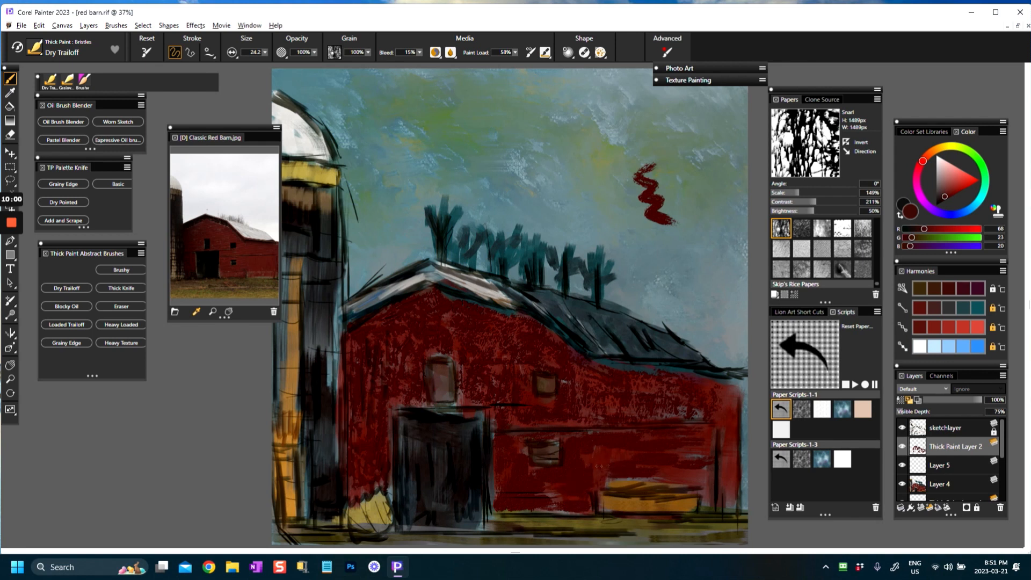
Step: Pick light pink (RGB 221, 142, 137) and paint strokes on the side wall above and around the straw patch
click(950, 170)
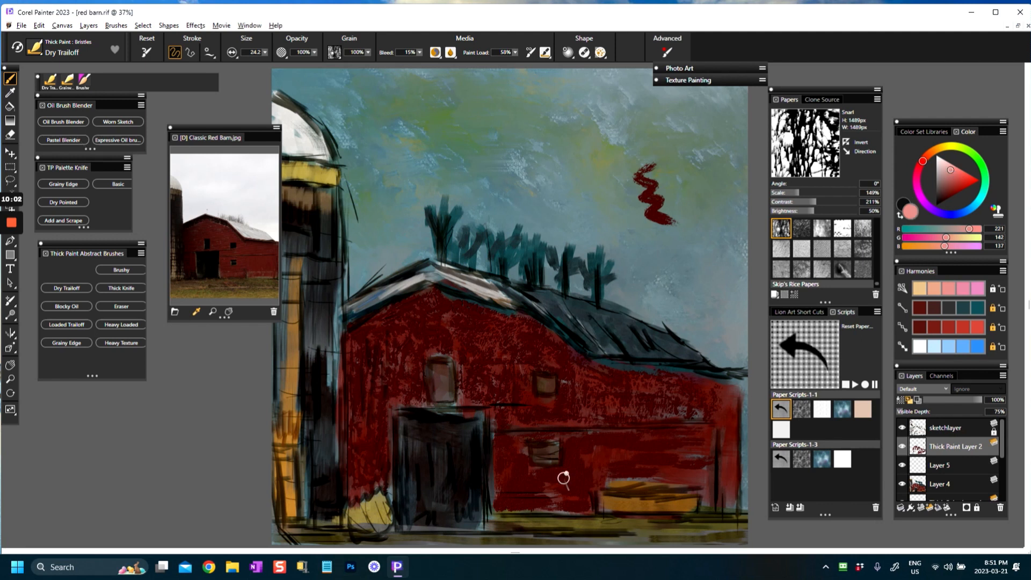
mouse_move(596, 454)
mouse_down()
mouse_move(681, 459)
mouse_move(670, 445)
mouse_move(701, 440)
mouse_up()
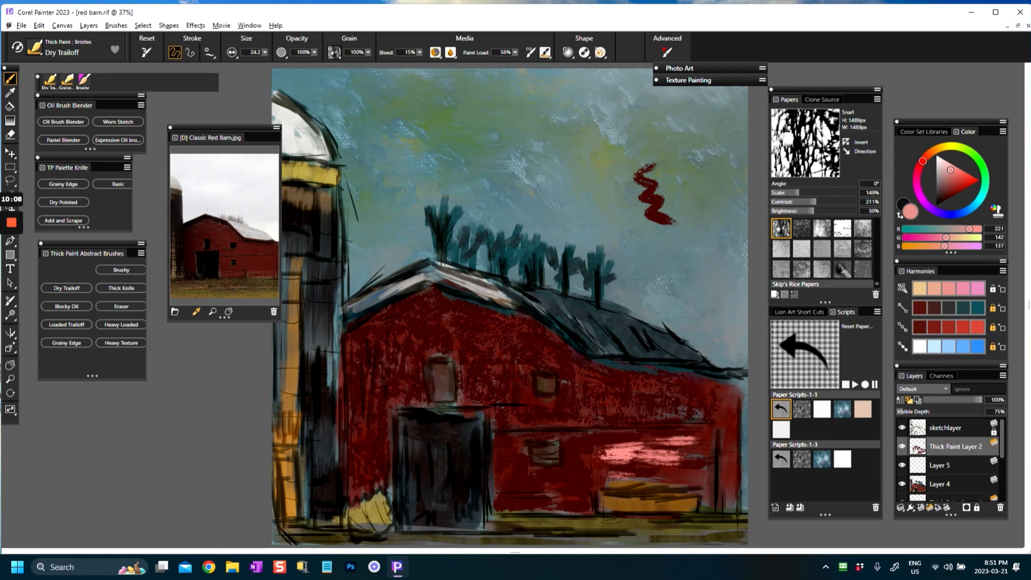
mouse_move(585, 496)
mouse_down()
mouse_move(584, 510)
mouse_move(556, 507)
mouse_move(587, 505)
mouse_up()
mouse_move(637, 474)
mouse_down()
mouse_move(704, 474)
mouse_move(706, 509)
mouse_up()
mouse_move(680, 462)
mouse_down()
mouse_move(708, 456)
mouse_move(703, 482)
mouse_move(707, 452)
mouse_move(723, 508)
mouse_up()
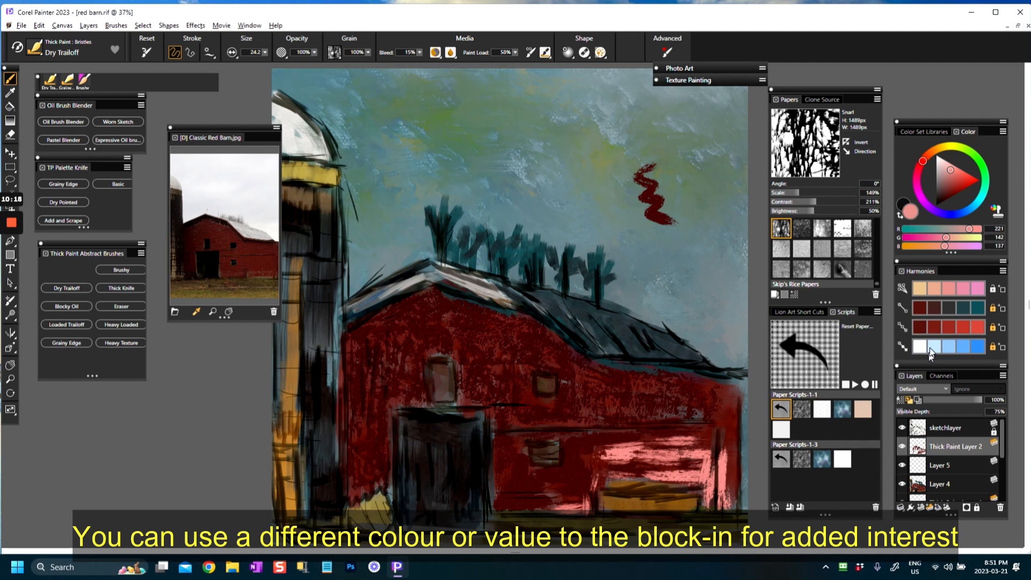
Step: Enlarge the brush to 33.0 and break up the pink strokes with reds (RGB 122, 38, 30 and RGB 68, 23, 20)
click(930, 324)
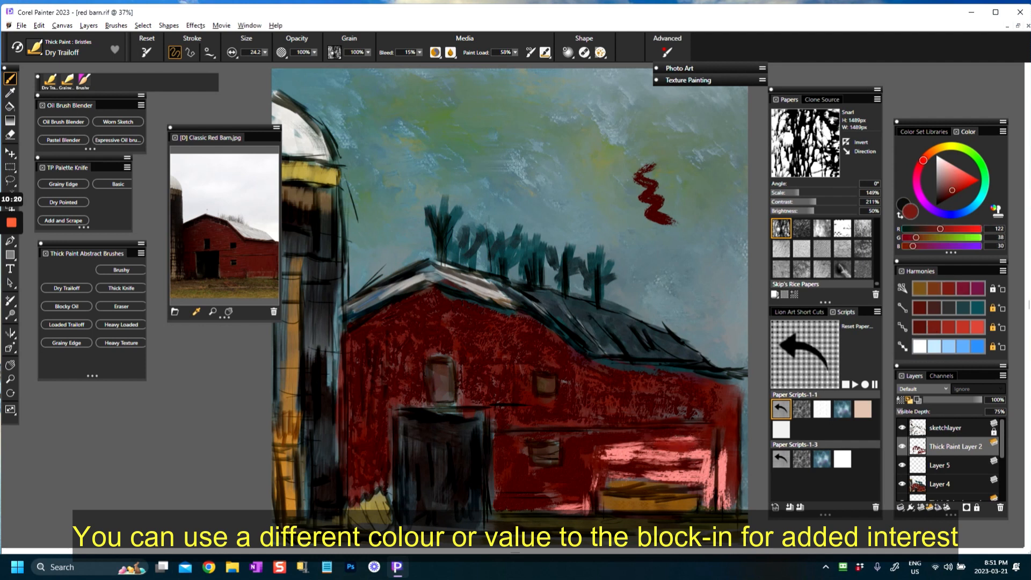
drag(652, 447, 677, 478)
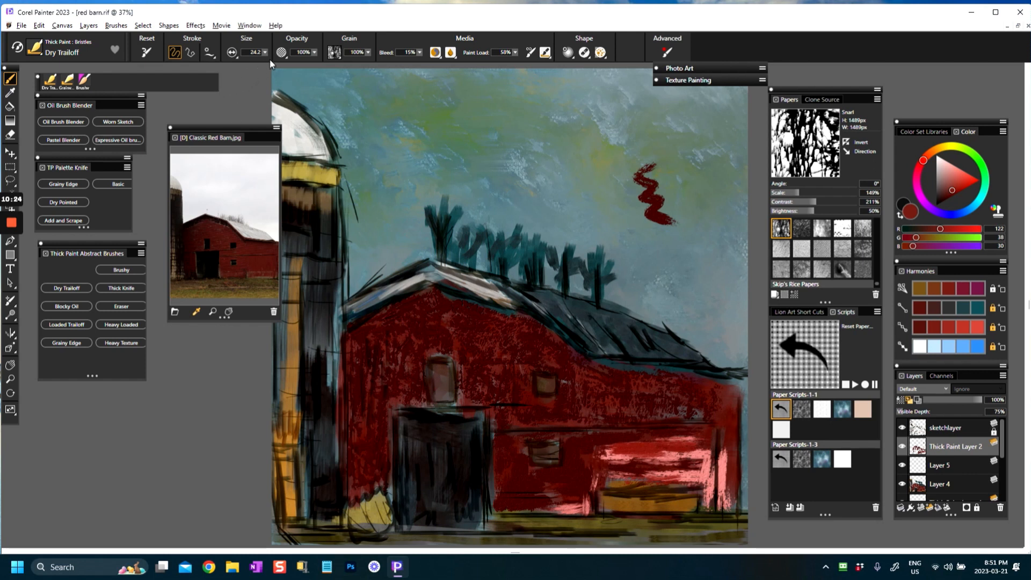
drag(561, 410, 572, 410)
alt+click(578, 463)
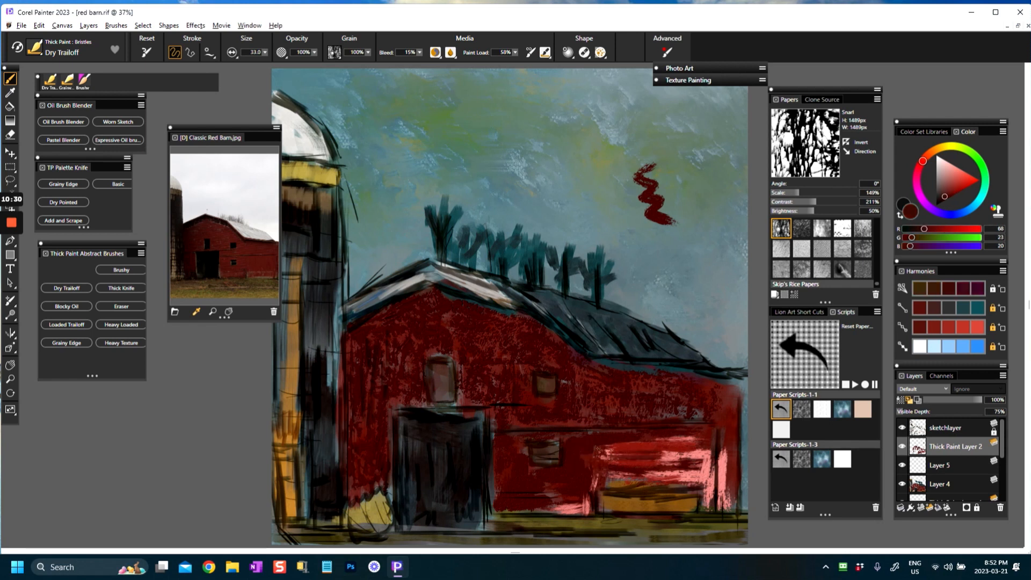
mouse_move(675, 454)
mouse_down()
mouse_move(700, 438)
mouse_move(627, 457)
mouse_up()
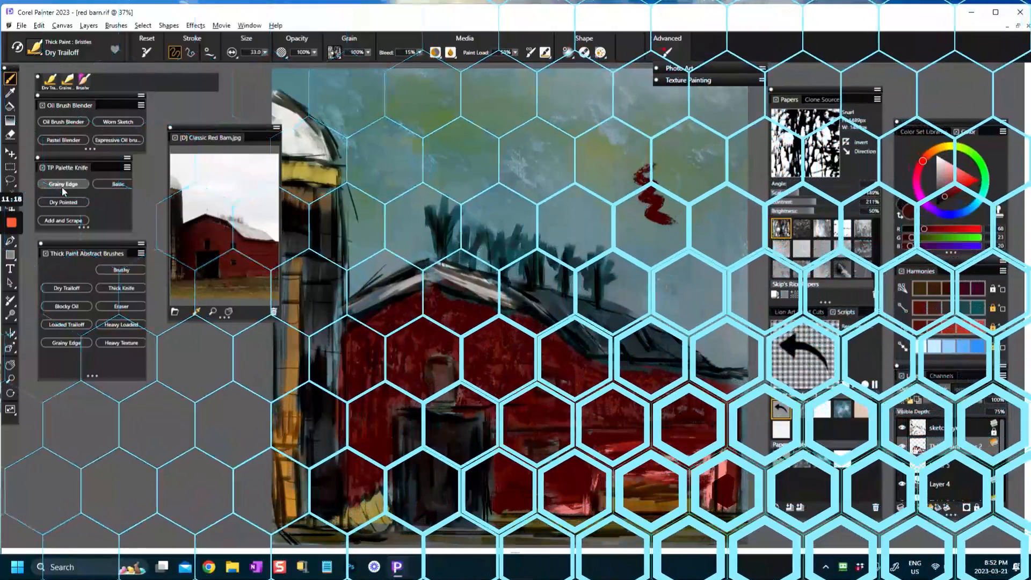
Step: With the Grainy Edge palette knife, pick ochre brown (RGB 115, 81, 31) and paint horizontal strokes across the lower side wall
click(63, 184)
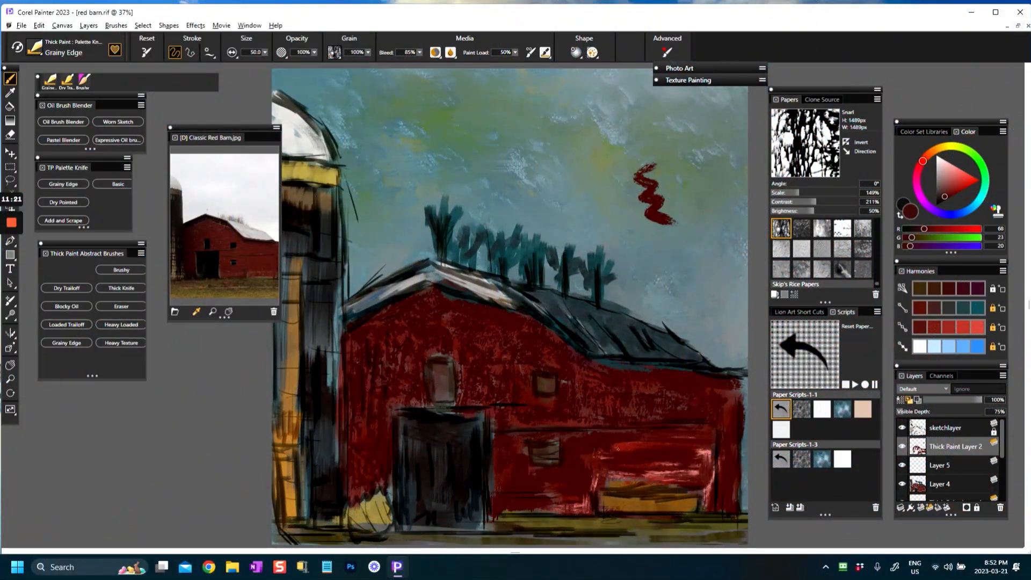
click(950, 182)
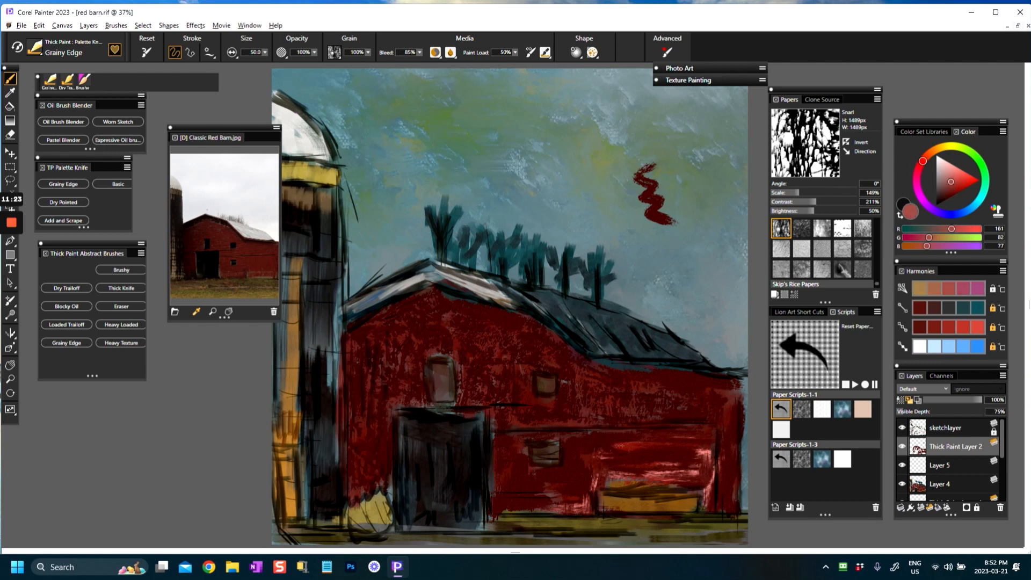
click(918, 288)
alt+click(622, 504)
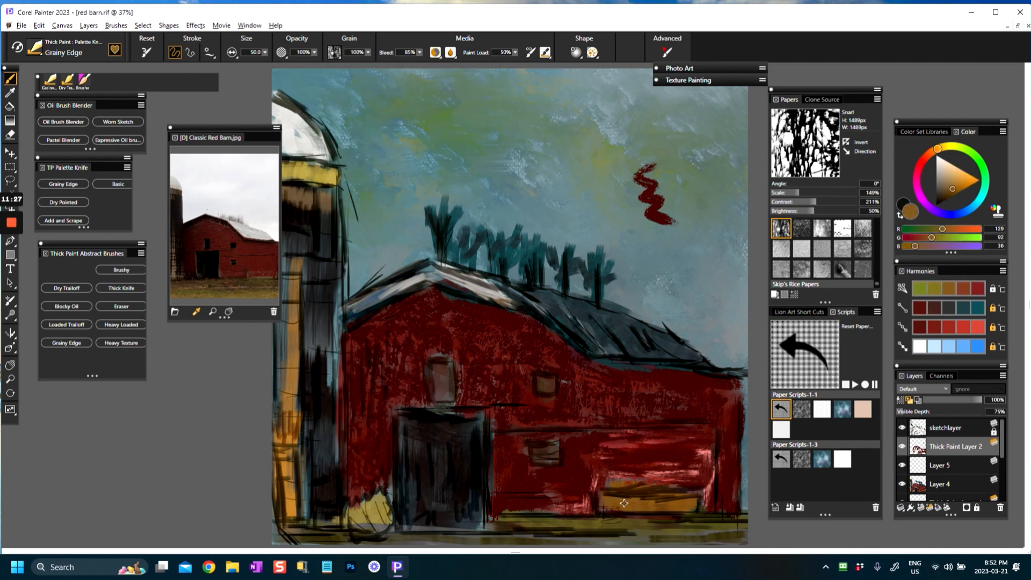
drag(600, 451, 652, 435)
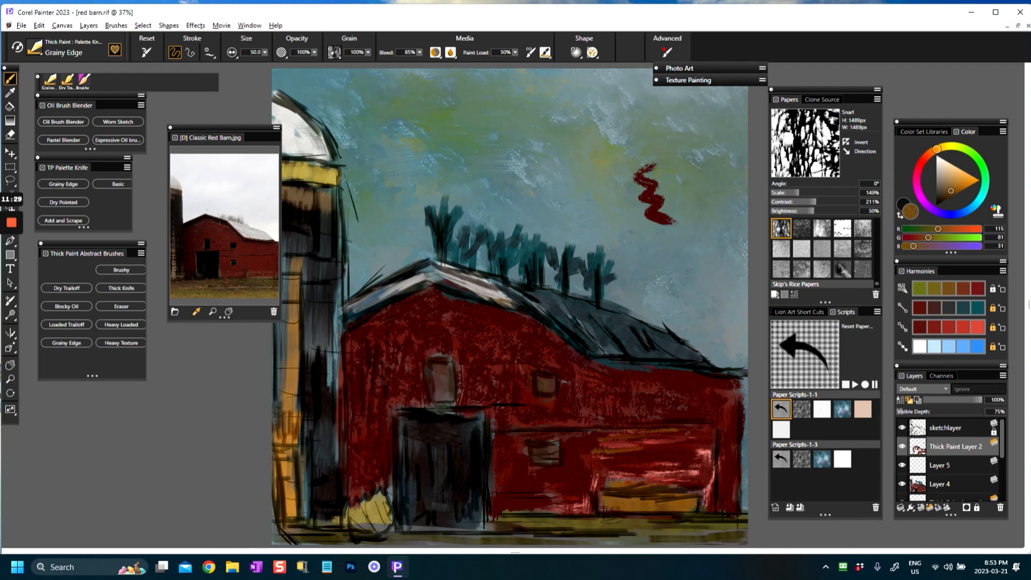
drag(622, 471, 656, 477)
drag(530, 485, 573, 485)
drag(513, 499, 554, 499)
drag(503, 431, 581, 454)
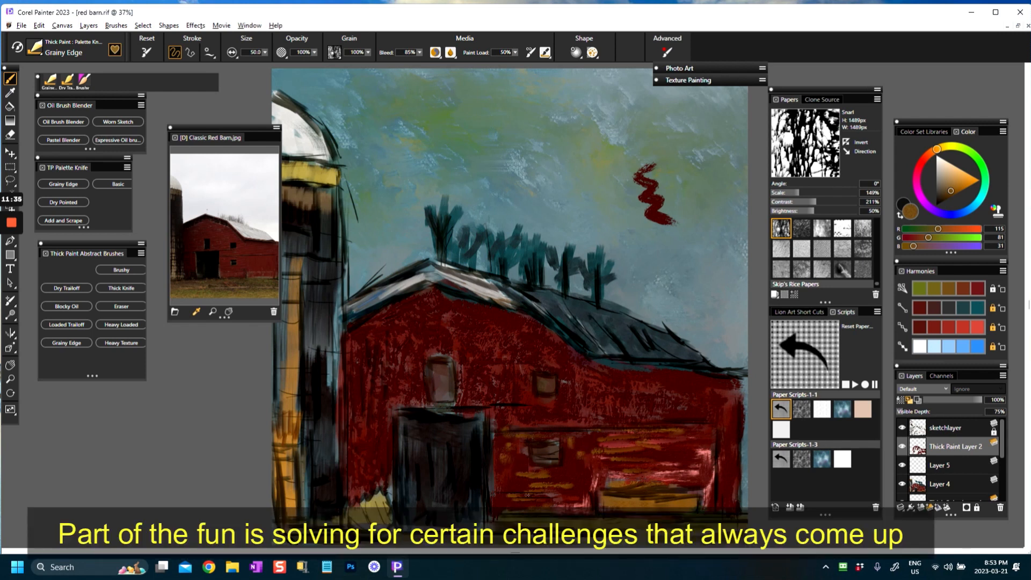
Step: Extend the ochre brown strokes across the upper part of the side wall, below the side roof
drag(624, 421, 637, 421)
mouse_move(613, 418)
mouse_down()
mouse_move(651, 407)
mouse_move(667, 415)
mouse_up()
drag(677, 408, 679, 417)
mouse_move(622, 386)
mouse_down()
mouse_move(605, 407)
mouse_move(640, 395)
mouse_up()
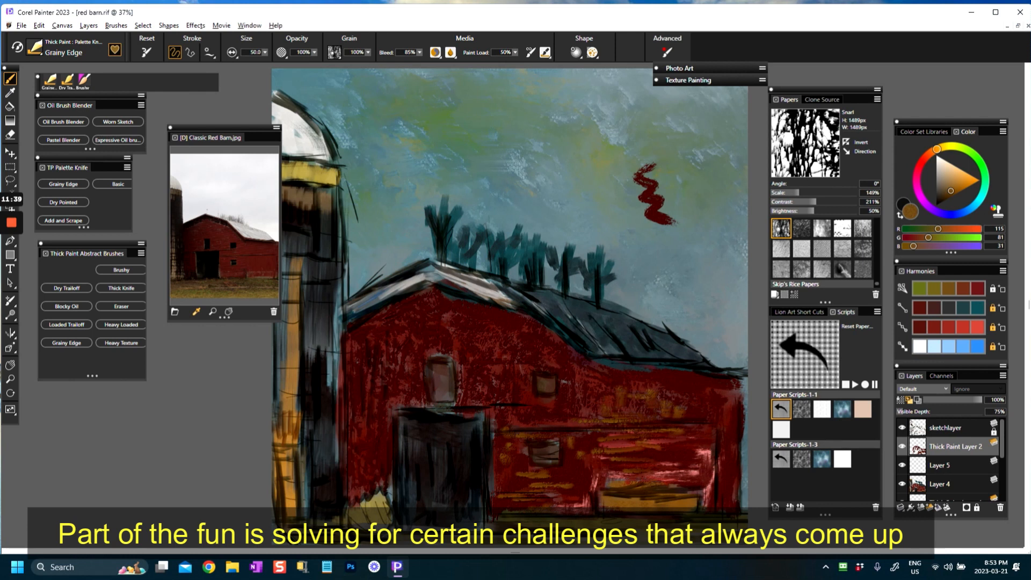
Step: Pick a muted brown (RGB 102, 71, 60) and soften the side wall's strokes with the Pastel Blender
click(963, 289)
click(943, 188)
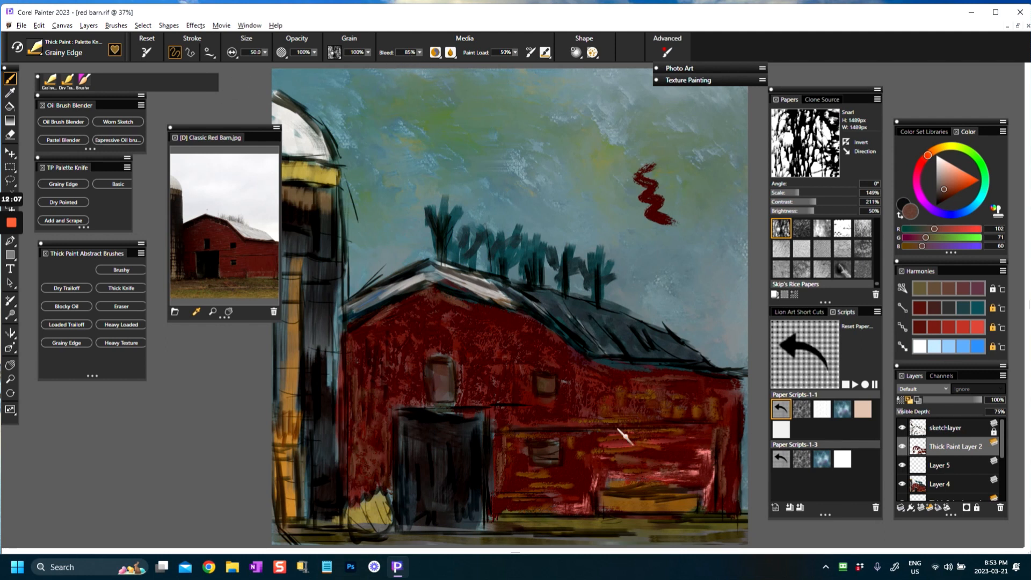
click(57, 138)
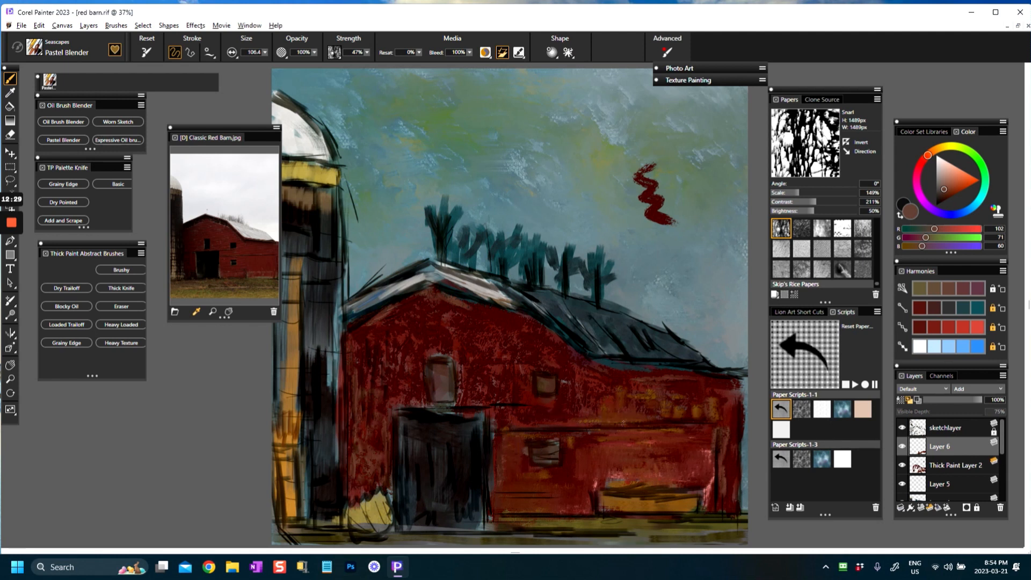
drag(646, 398, 700, 412)
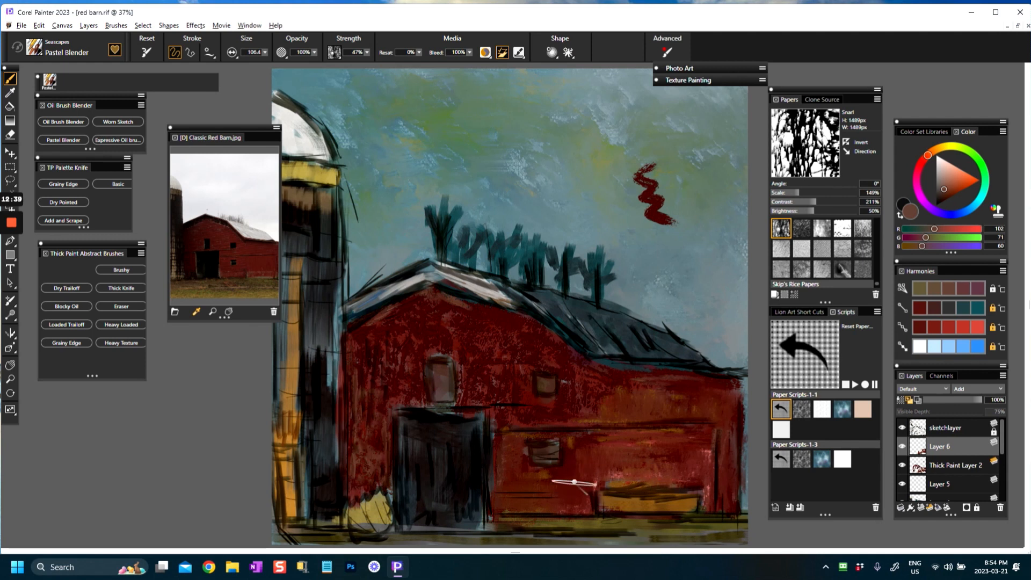
key(ctrl+minus)
key(ctrl+minus)
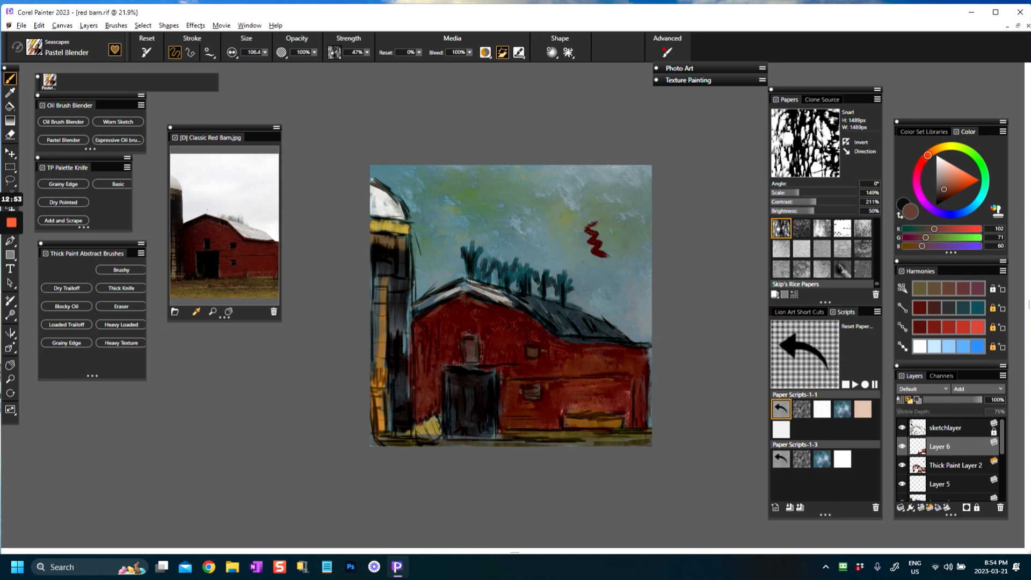
scroll(411, 384, up, 5)
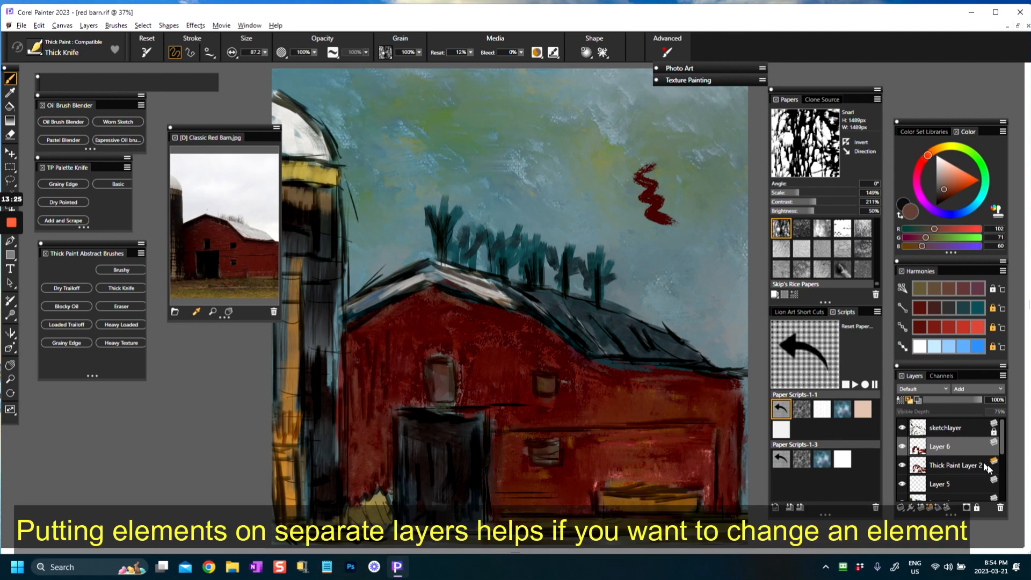
Step: Add a thick paint layer, sample light grey (RGB 194, 193, 189) from the reference photo, and stroke the side roof with the Thick Knife at 32.0
click(931, 508)
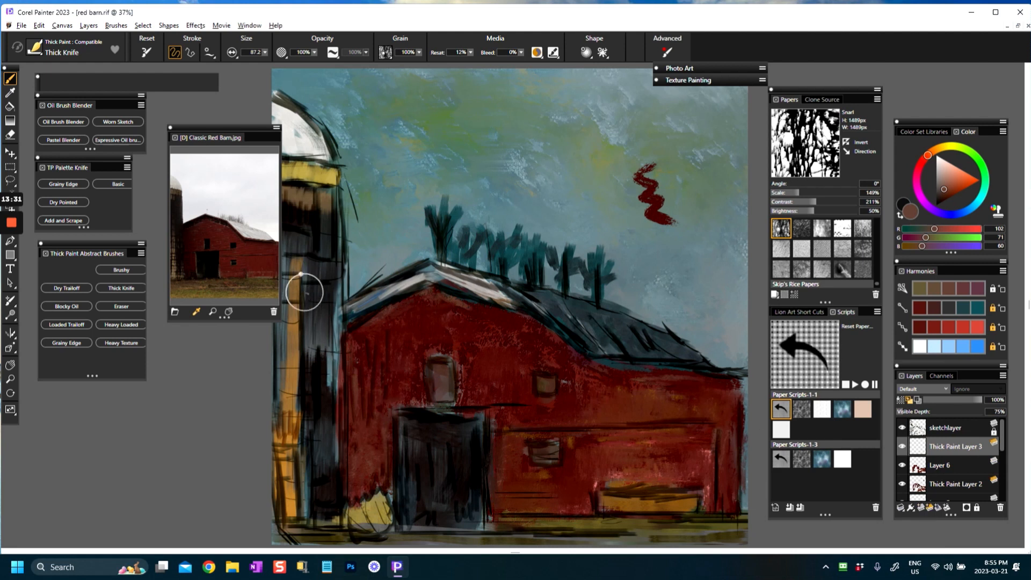
drag(459, 355, 461, 336)
drag(382, 278, 345, 288)
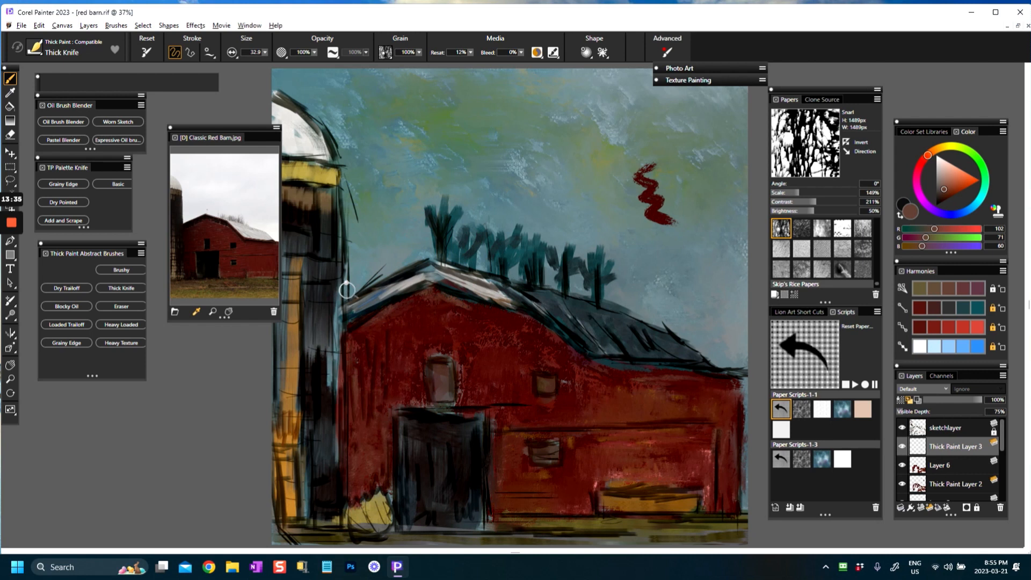
alt+click(251, 236)
mouse_move(534, 311)
mouse_down()
mouse_move(547, 302)
mouse_move(529, 290)
mouse_move(598, 354)
mouse_move(559, 300)
mouse_move(591, 343)
mouse_move(579, 306)
mouse_move(611, 350)
mouse_move(604, 325)
mouse_move(574, 309)
mouse_move(583, 293)
mouse_move(618, 343)
mouse_move(620, 322)
mouse_move(555, 303)
mouse_move(588, 298)
mouse_move(687, 352)
mouse_move(641, 347)
mouse_move(647, 337)
mouse_move(636, 336)
mouse_move(638, 350)
mouse_up()
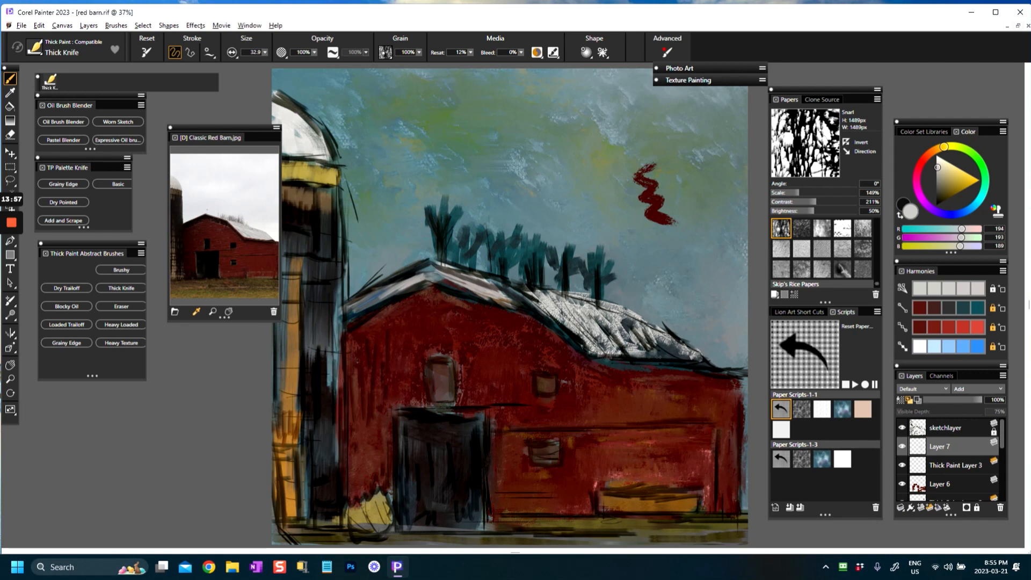
Step: Continue the light grey strokes over the front gable's roof edges and down the side roof to its lower edge
mouse_move(682, 350)
mouse_down()
mouse_move(618, 354)
mouse_move(671, 357)
mouse_up()
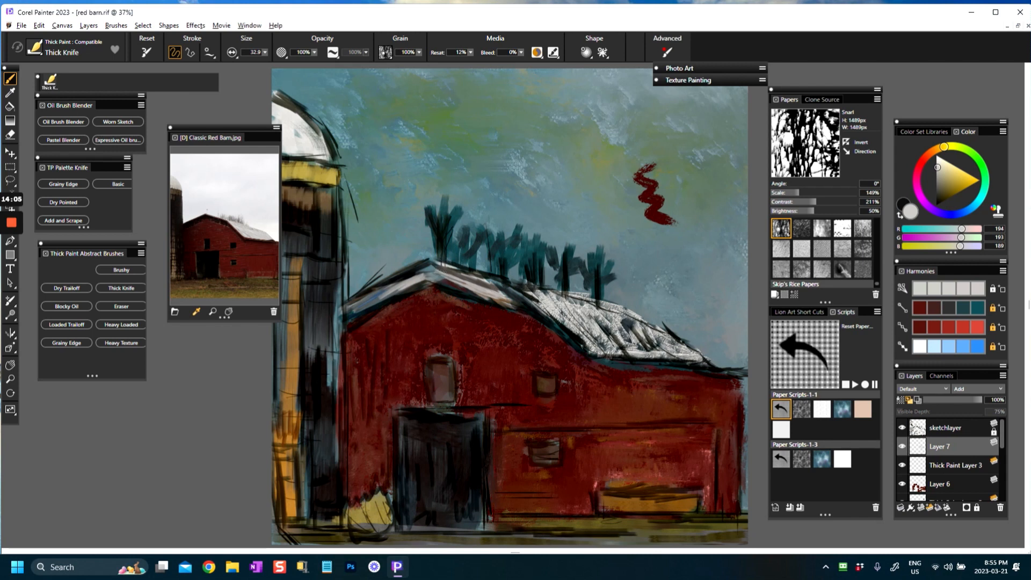
drag(437, 262, 467, 275)
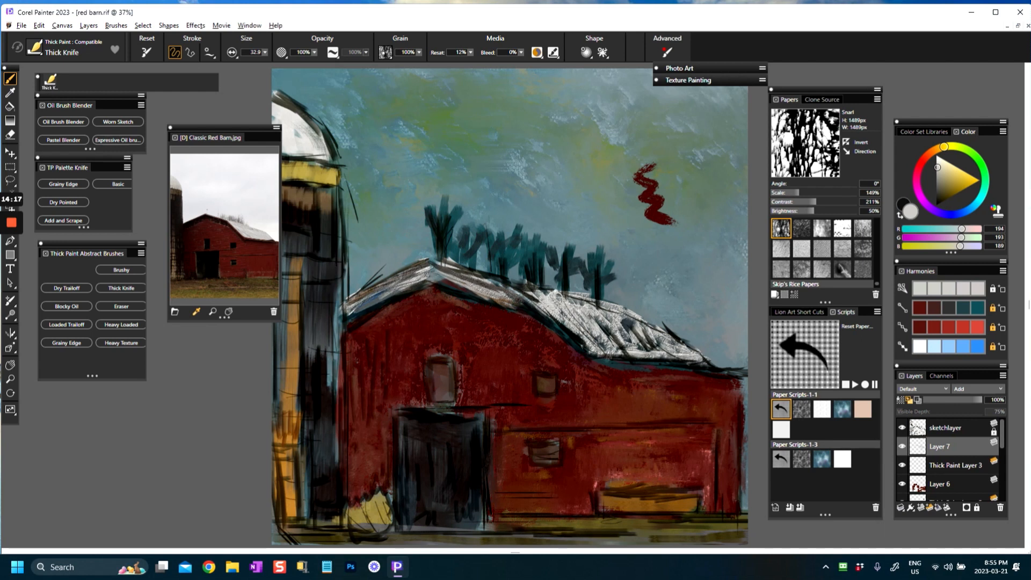
drag(591, 302, 683, 354)
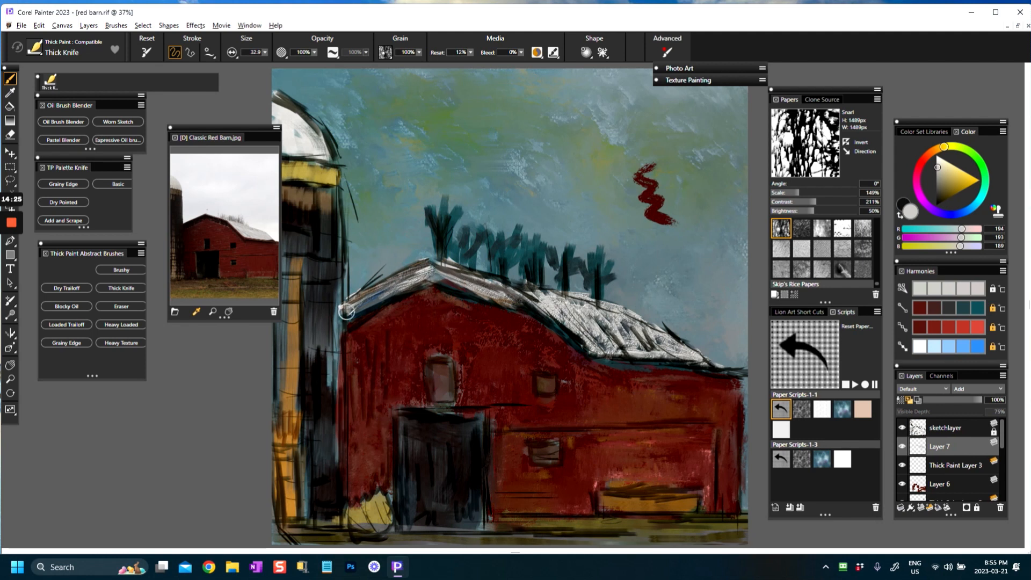
Step: Sample dark tones from the silo base and barn door, and darken the side roof's eave with near-black (RGB 19, 14, 11)
alt+click(349, 427)
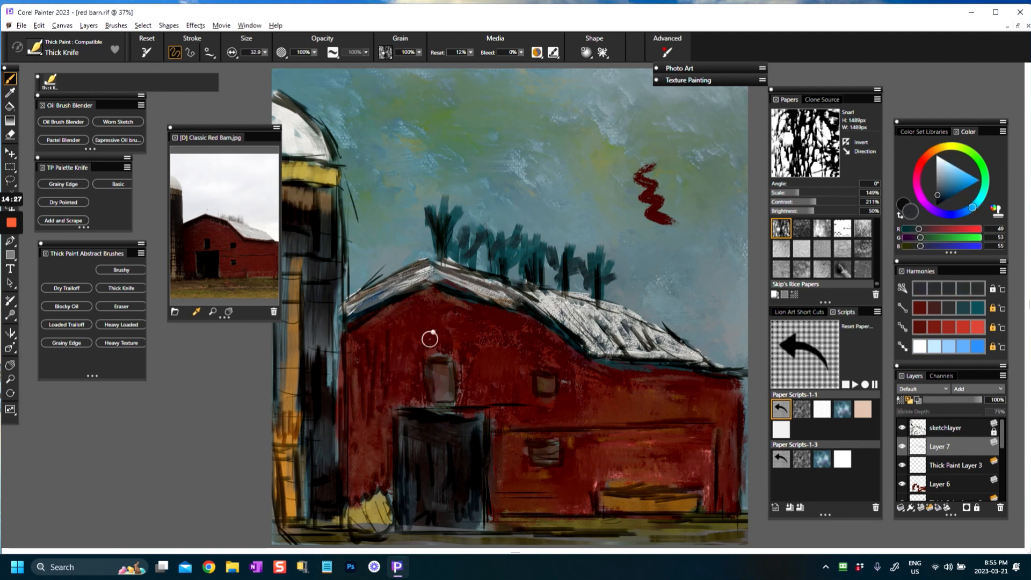
alt+click(429, 431)
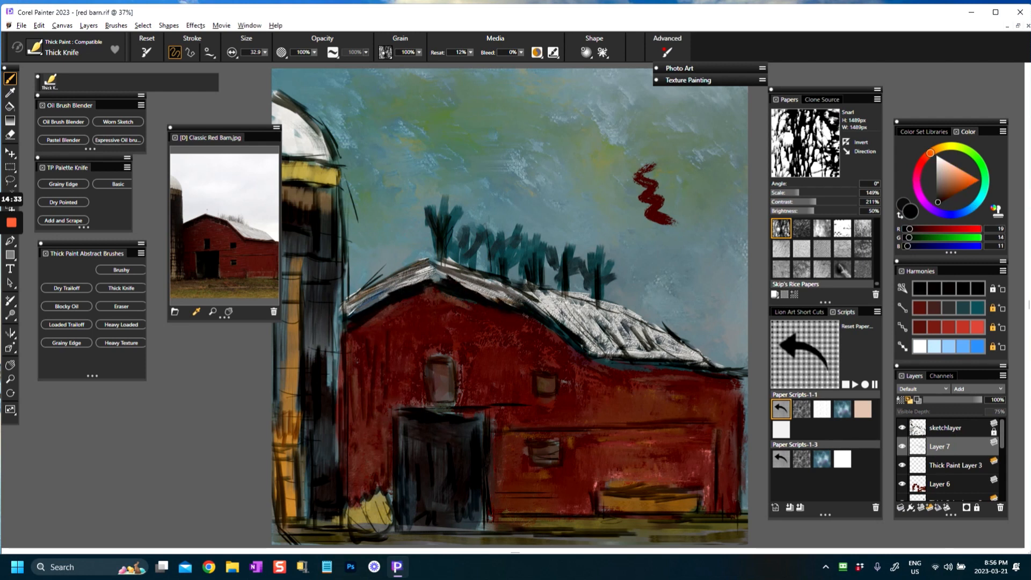
mouse_move(545, 317)
mouse_down()
mouse_move(640, 361)
mouse_move(723, 367)
mouse_up()
Step: Pick a dark brown (RGB 98, 63, 42) and add strokes along the side roof's lower edge
click(949, 194)
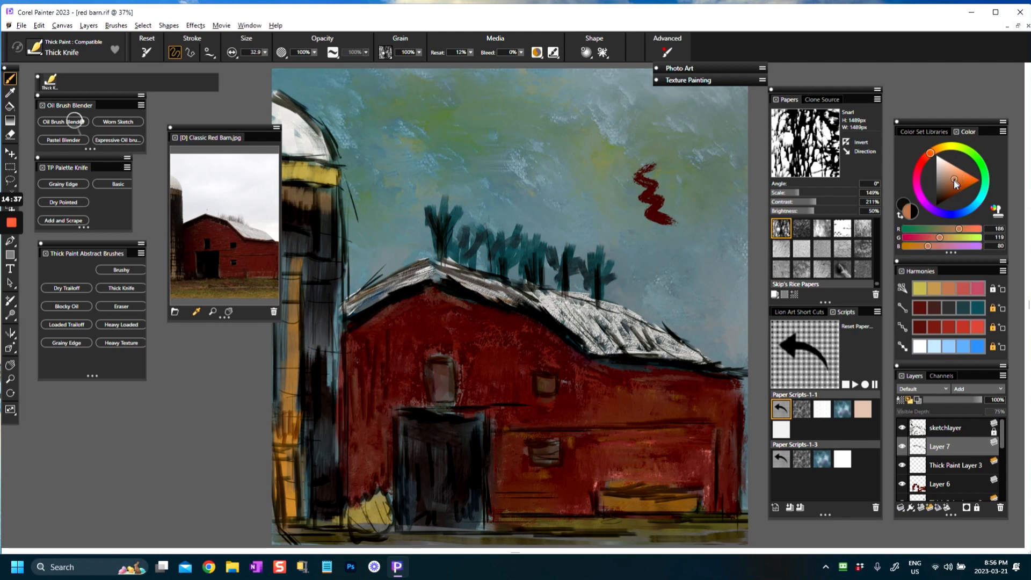
click(946, 191)
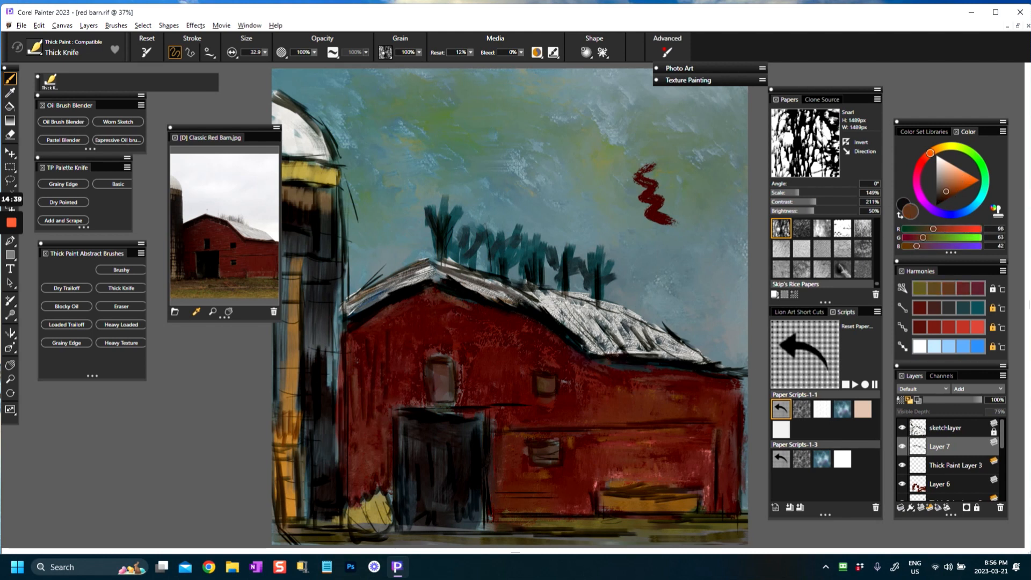
drag(618, 356, 711, 368)
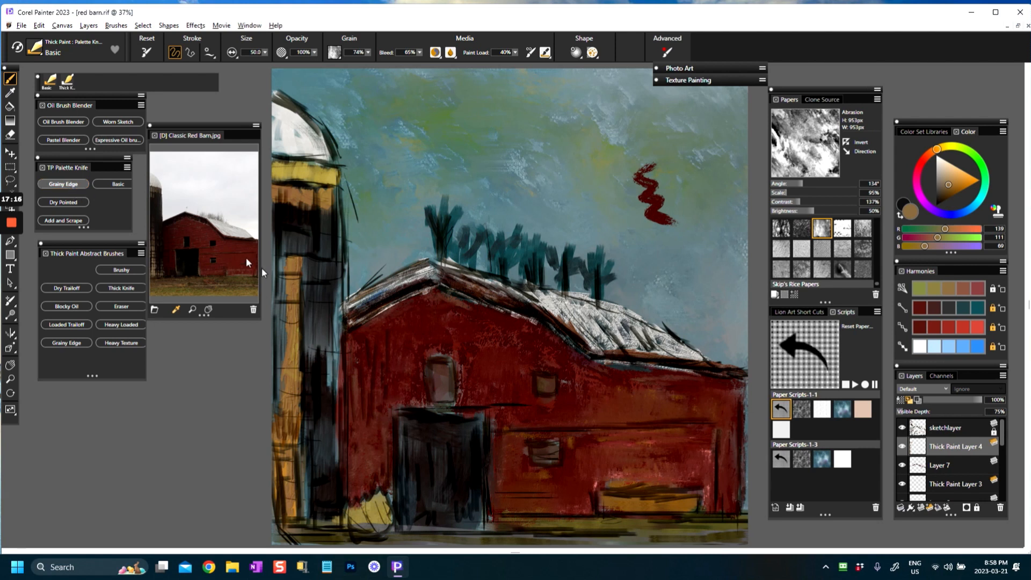
Step: With the Grainy Edge palette knife, paint the silo's light vertical strip in ochre (RGB 153, 104, 37)
click(63, 183)
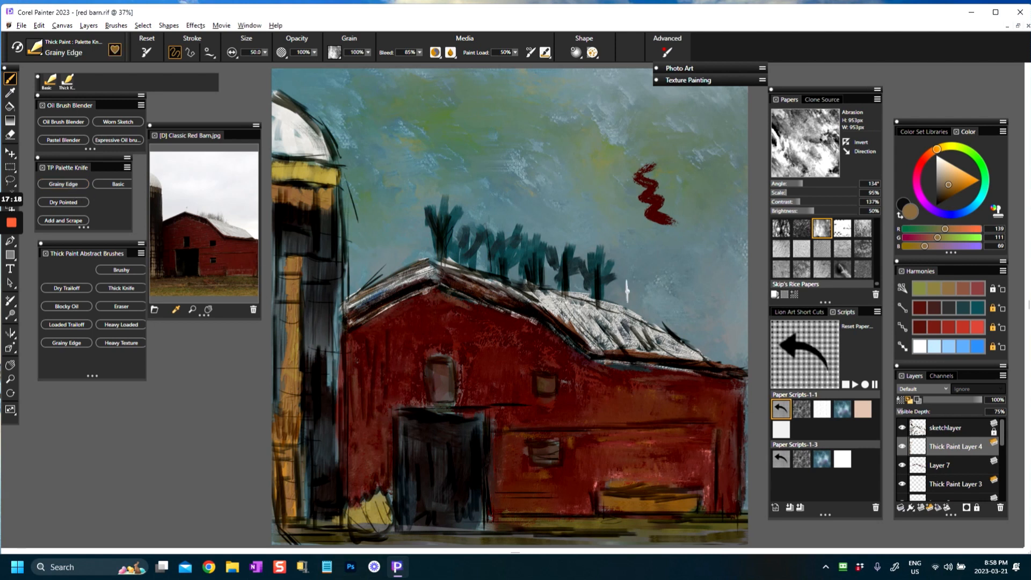
click(956, 186)
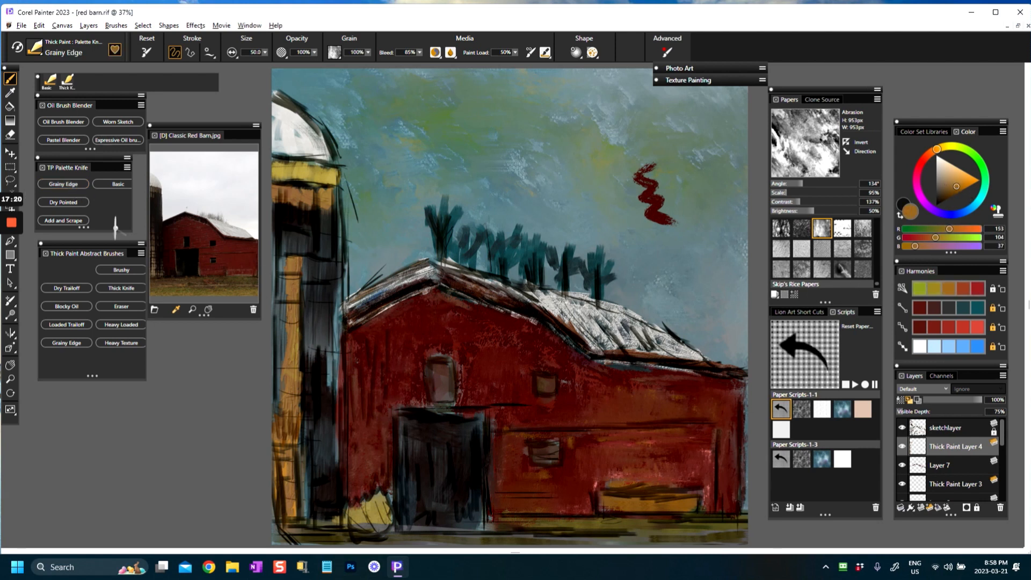
drag(289, 273, 288, 349)
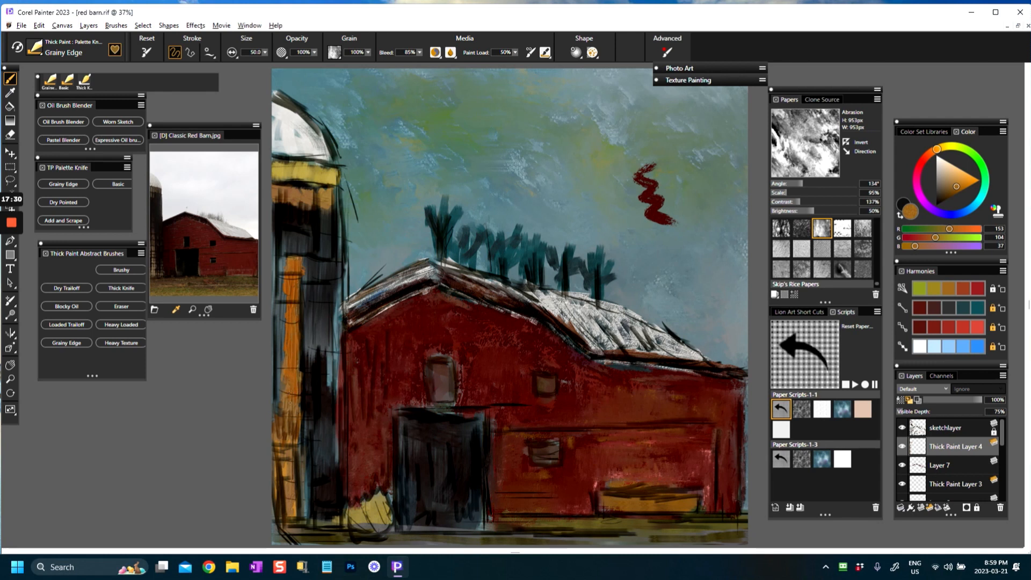
drag(297, 437, 288, 485)
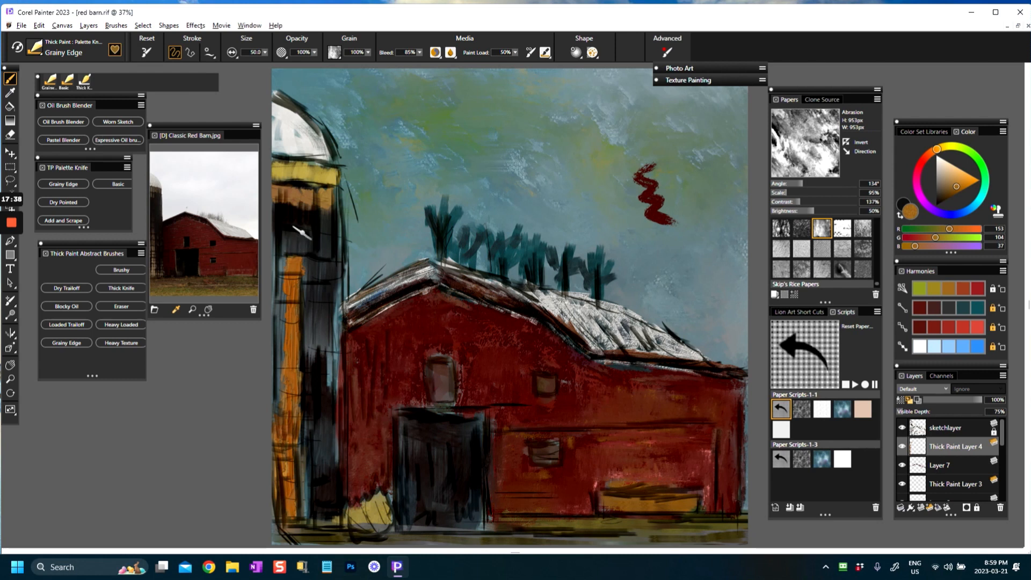
Step: Sample near-black (RGB 30, 27, 24) from the silo and cover its dark areas with rough vertical strokes down to the base
alt+click(305, 226)
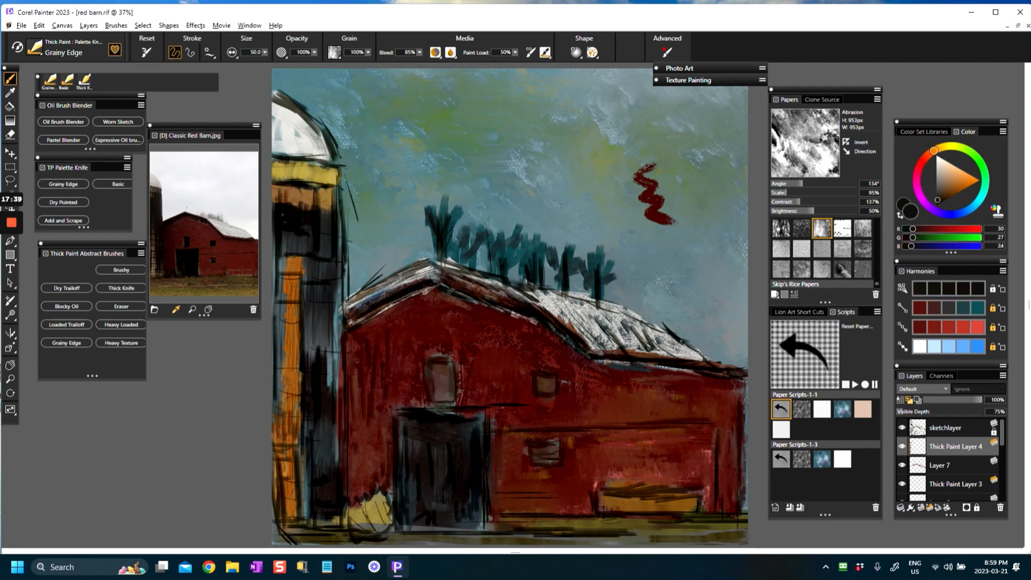
drag(328, 229, 328, 240)
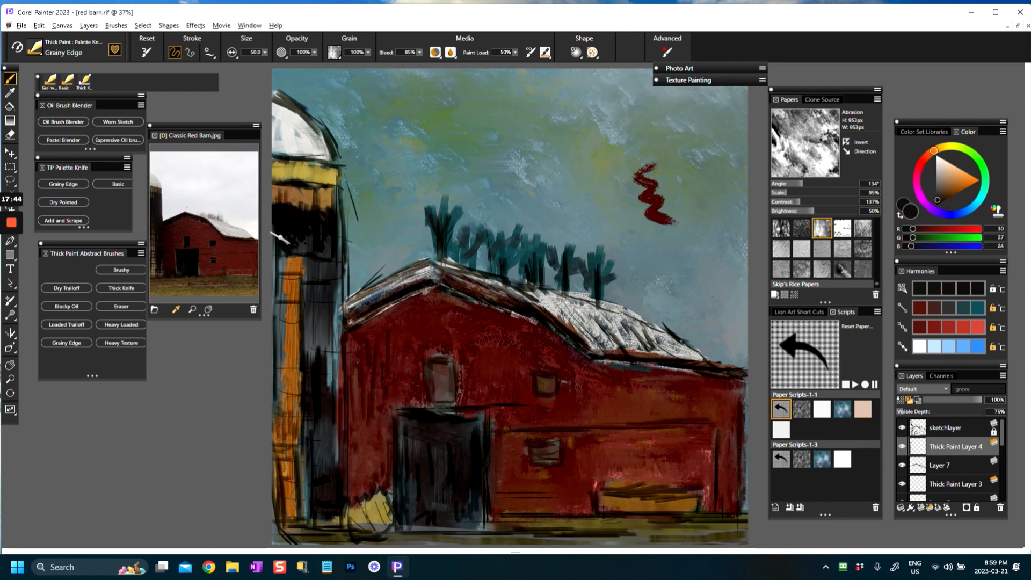
mouse_move(281, 246)
mouse_down()
mouse_move(280, 295)
mouse_move(283, 285)
mouse_up()
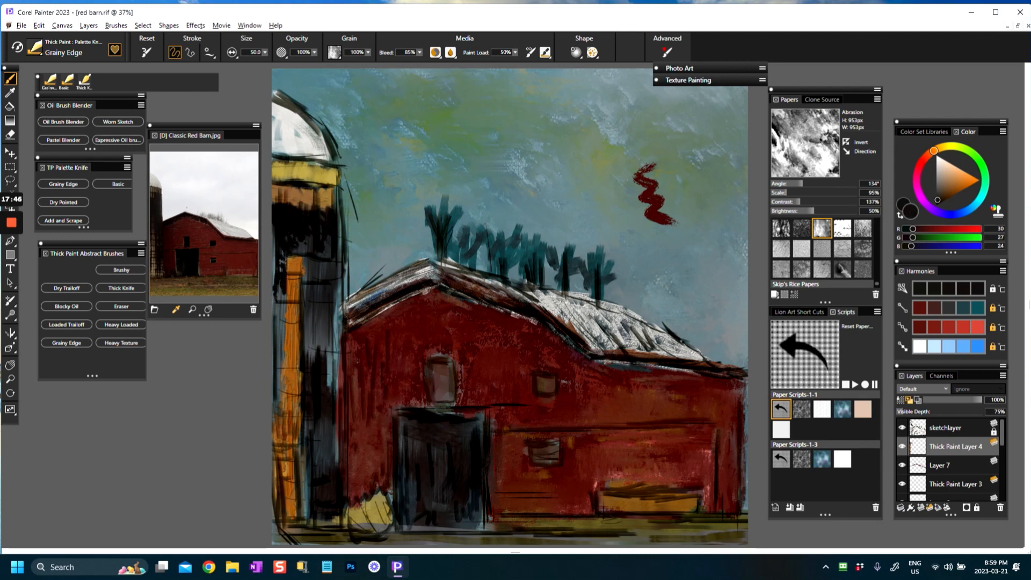
drag(332, 255, 337, 296)
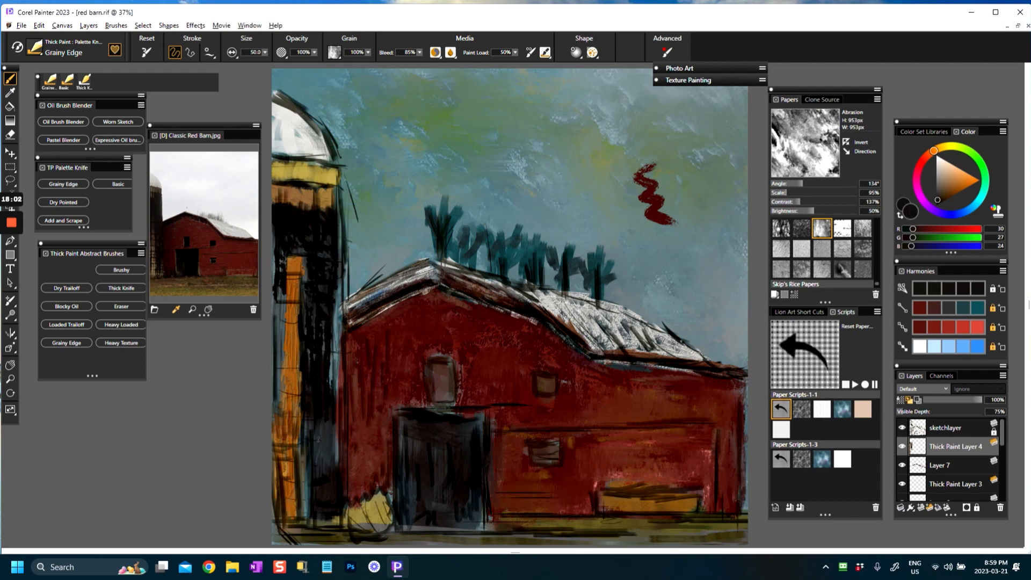
drag(323, 484, 342, 476)
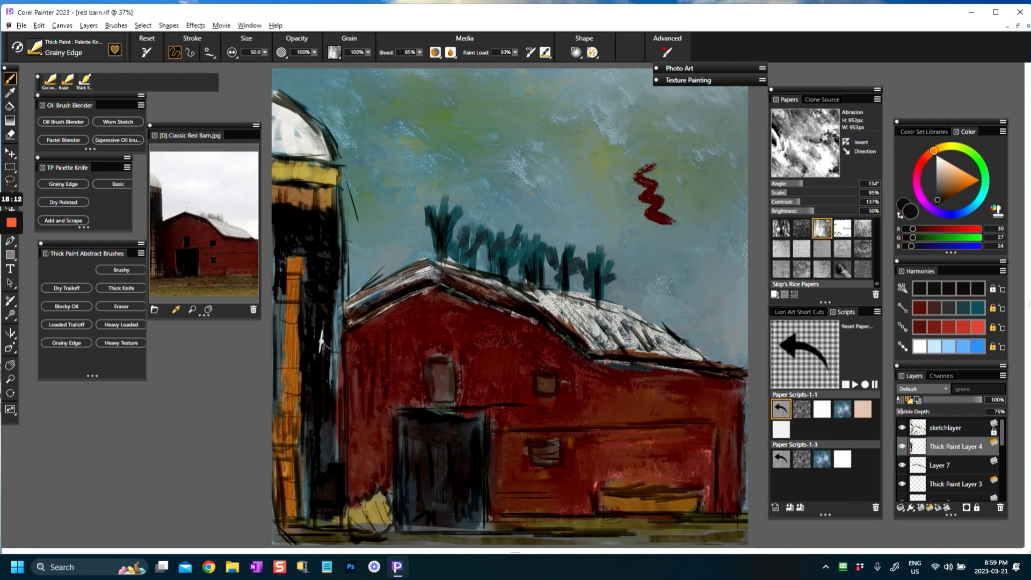
Step: Pick dark teal (RGB 40, 70, 73) and add vertical accents to the dark side and base of the silo
click(978, 308)
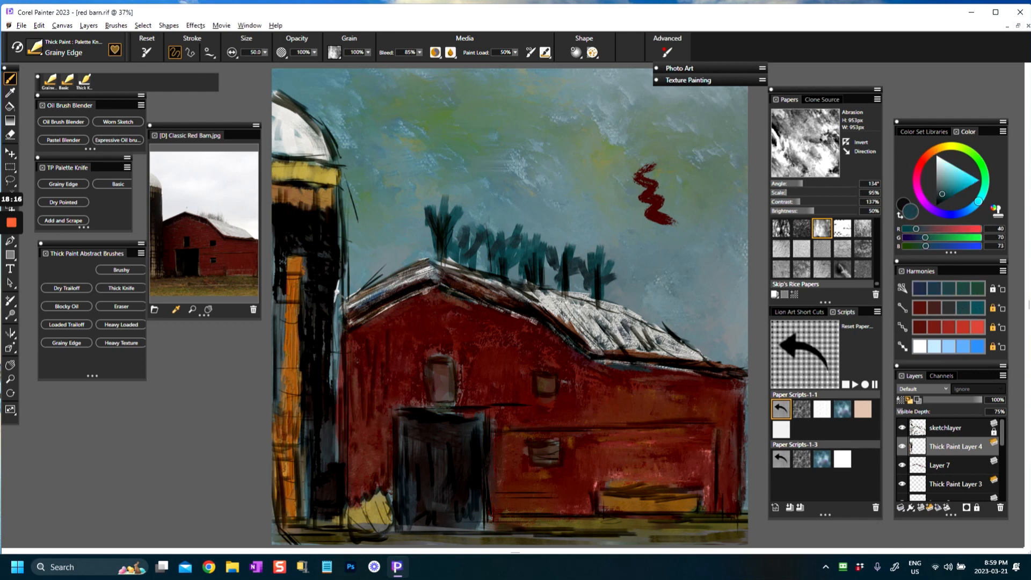
mouse_move(334, 325)
mouse_down()
mouse_move(330, 377)
mouse_move(340, 295)
mouse_move(329, 390)
mouse_up()
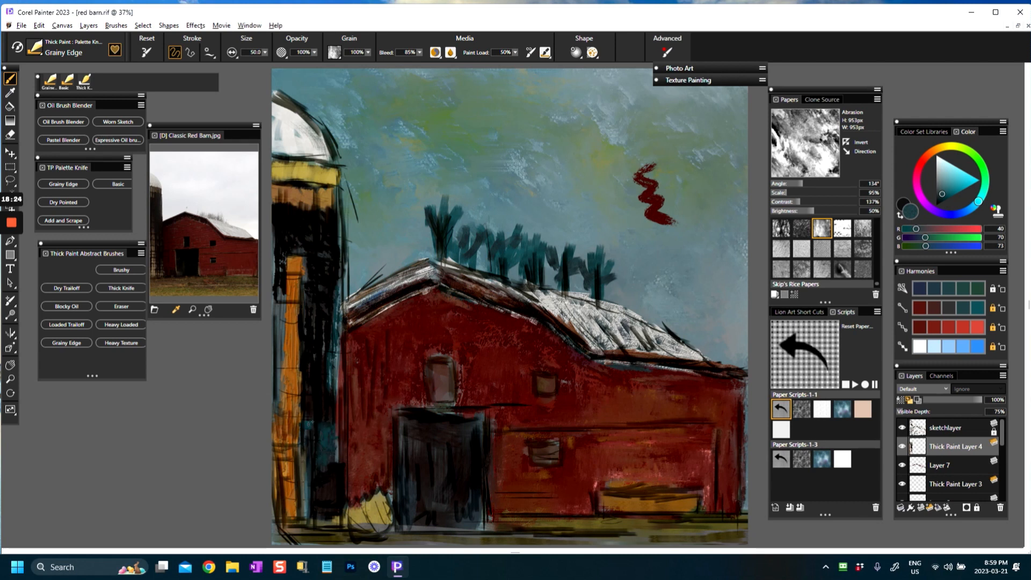
mouse_move(305, 492)
mouse_down()
mouse_move(303, 452)
mouse_move(305, 509)
mouse_up()
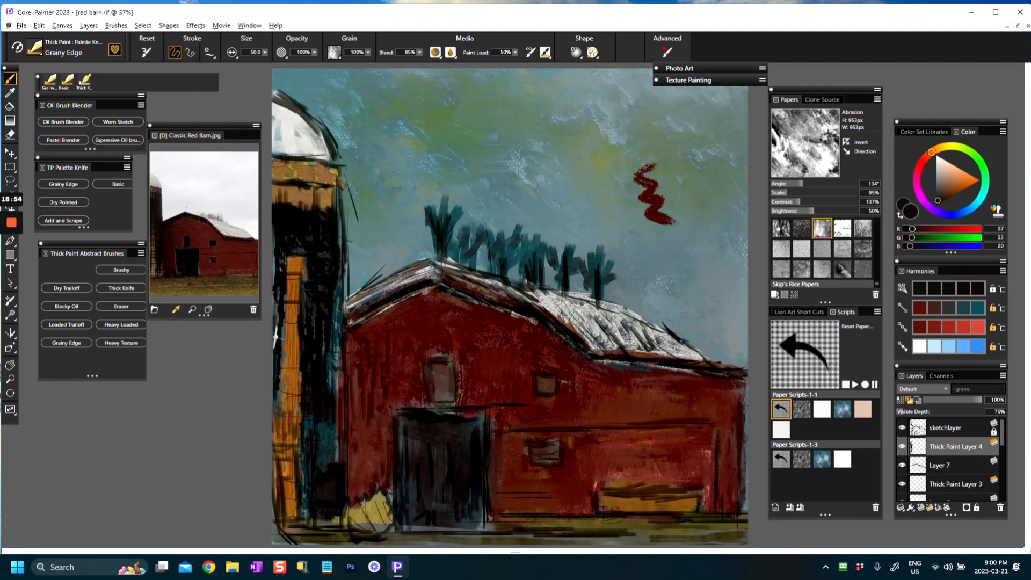
Step: Pick a dark reddish brown (RGB 74, 42, 39) and add vertical strokes over the silo's dark areas
alt+click(320, 174)
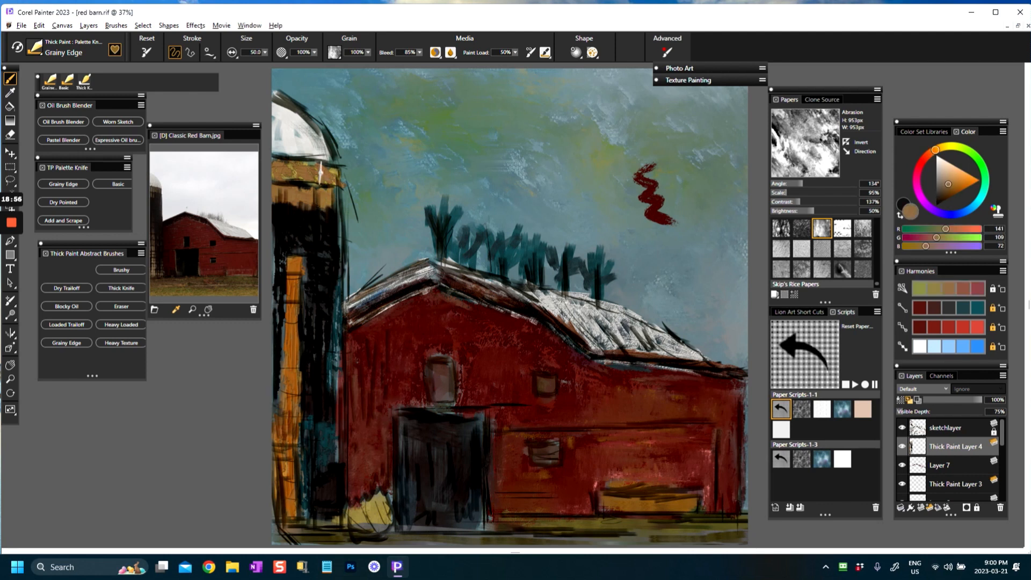
click(154, 212)
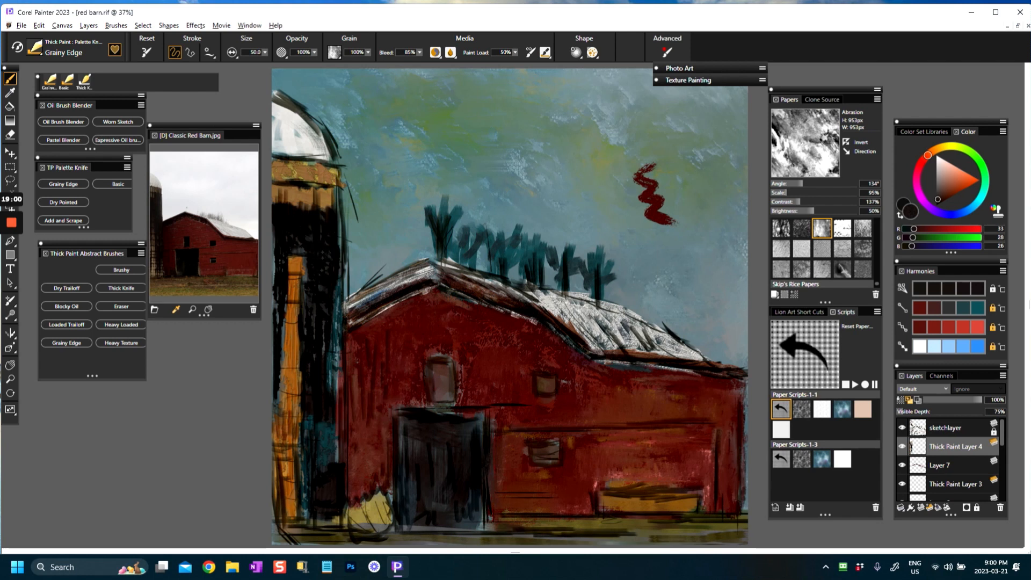
click(934, 307)
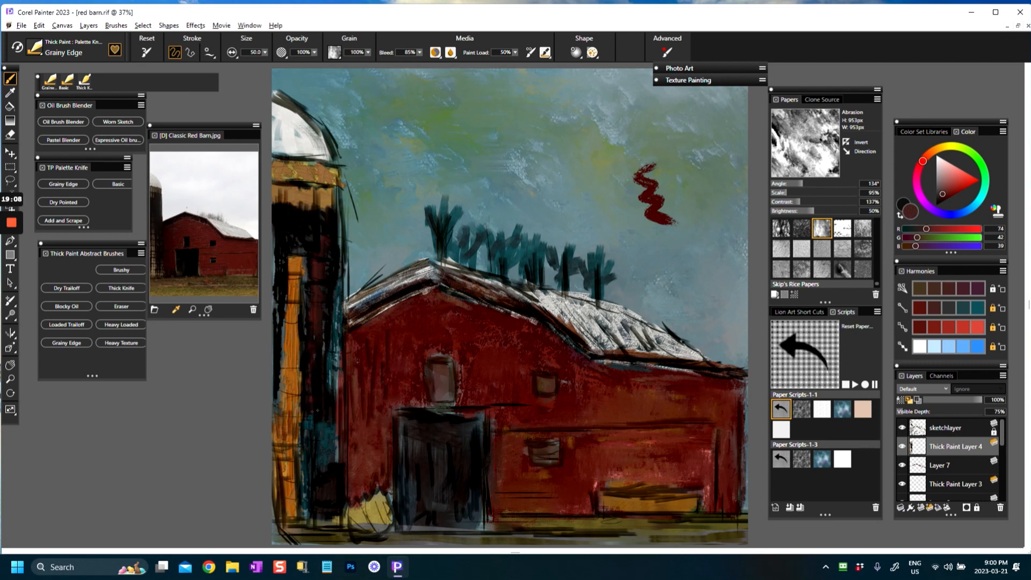
drag(326, 401, 324, 422)
drag(328, 315, 327, 345)
drag(284, 280, 277, 350)
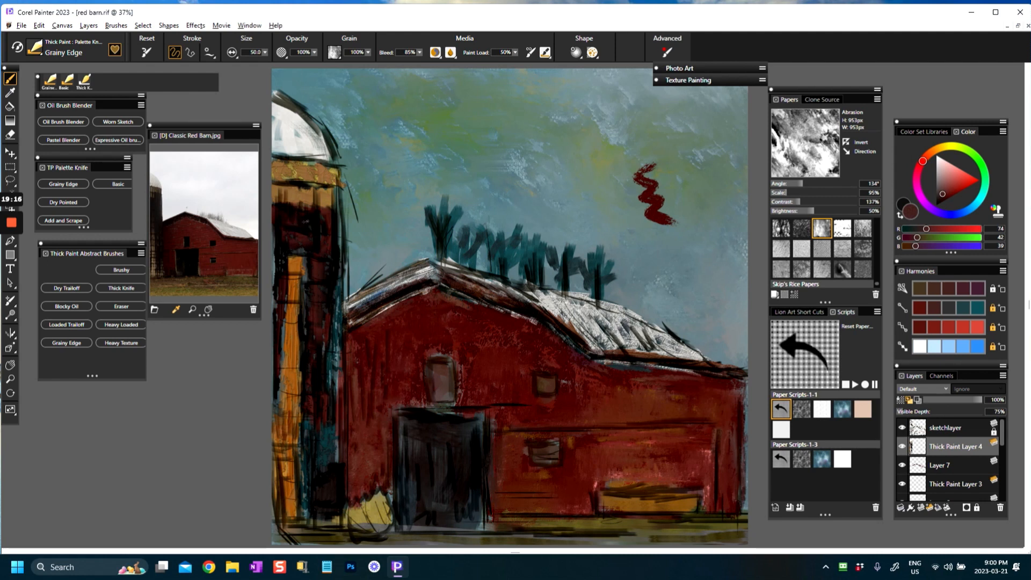
Step: Pick a bright red and brush rough vertical streaks down the silo's dark side from below the ochre band toward the base
click(950, 325)
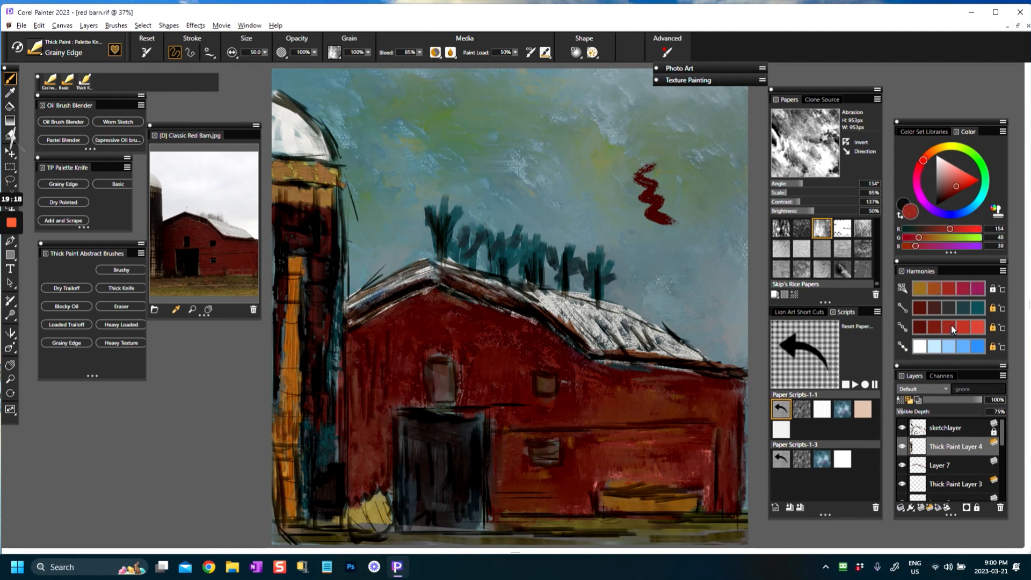
mouse_move(320, 215)
mouse_down()
mouse_move(327, 283)
mouse_move(314, 292)
mouse_up()
mouse_move(334, 258)
mouse_down()
mouse_move(324, 388)
mouse_move(305, 227)
mouse_move(291, 259)
mouse_move(279, 249)
mouse_move(275, 322)
mouse_up()
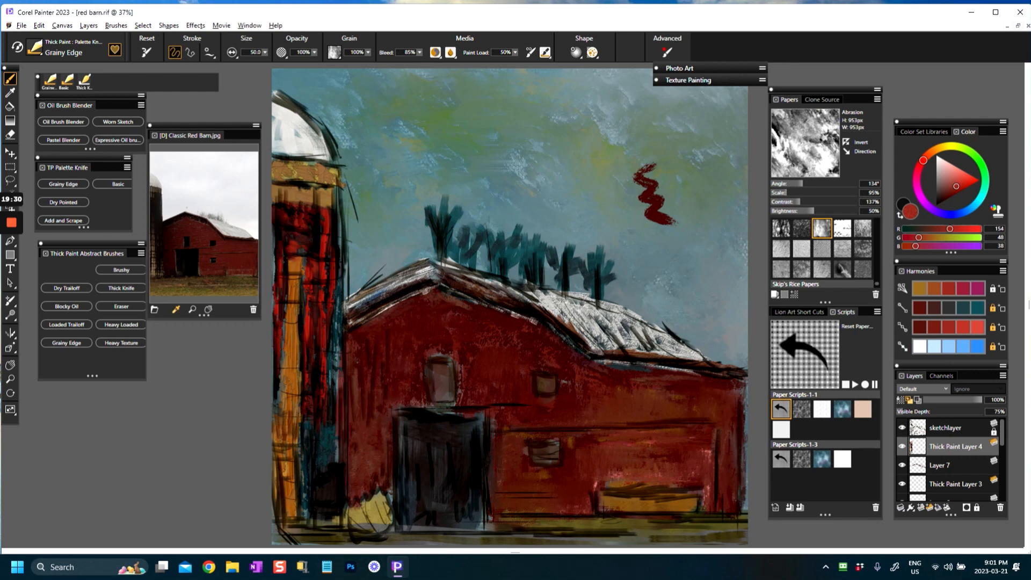
drag(318, 420, 314, 460)
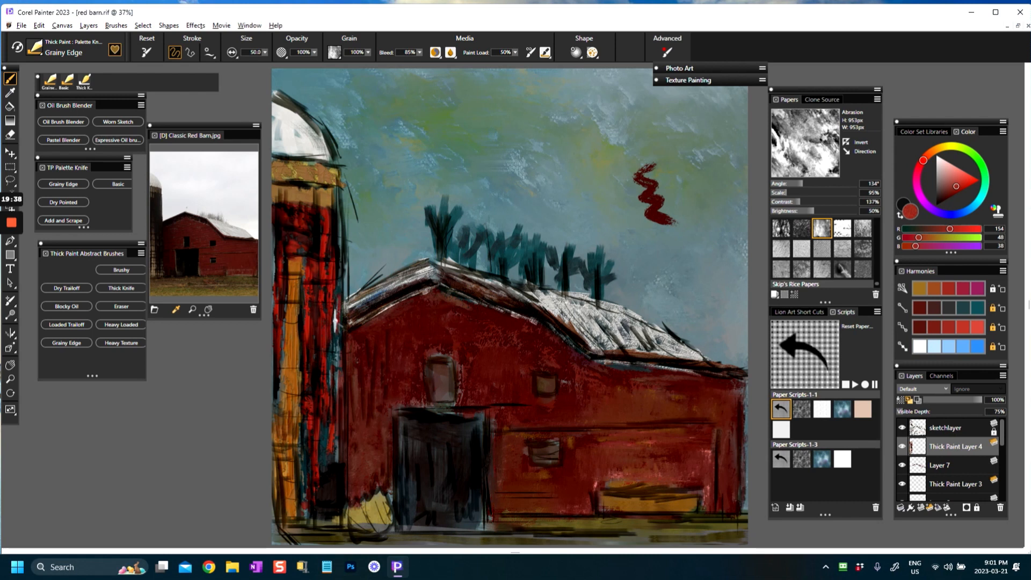
Step: Sample near-black (RGB 25, 19, 17) from the reference photo's silo and darken the painted silo's barn-side edge
click(158, 233)
drag(332, 317, 333, 363)
drag(341, 285, 338, 370)
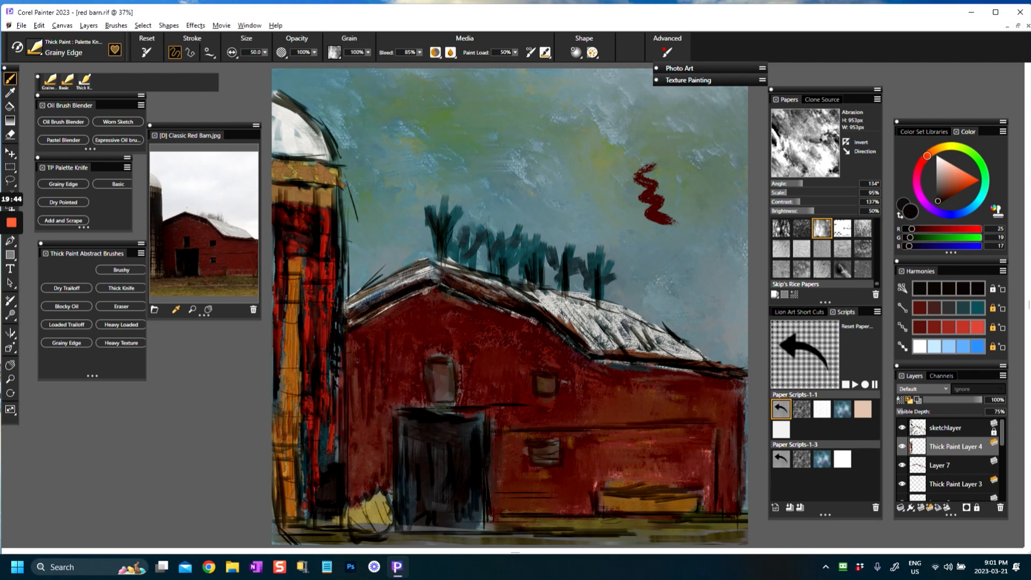
mouse_move(338, 408)
mouse_down()
mouse_move(338, 473)
mouse_move(326, 460)
mouse_move(314, 476)
mouse_move(329, 448)
mouse_up()
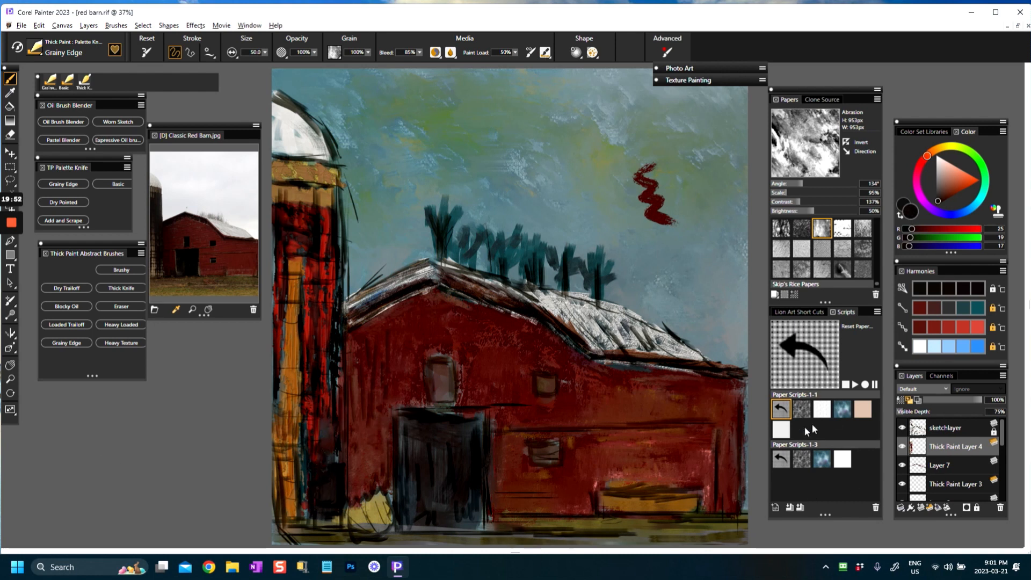
Step: Sample olive (RGB 92, 85, 45) from the ground and add horizontal grass strokes in front of the barn
alt+click(595, 530)
mouse_move(561, 521)
mouse_down()
mouse_move(626, 530)
mouse_move(616, 520)
mouse_move(546, 524)
mouse_up()
alt+click(618, 524)
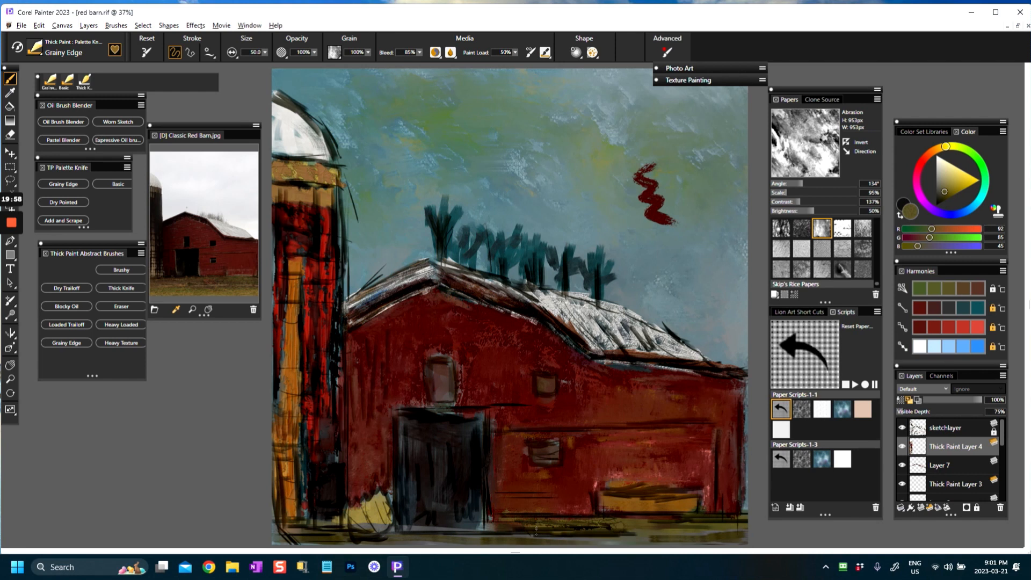
drag(616, 527, 686, 536)
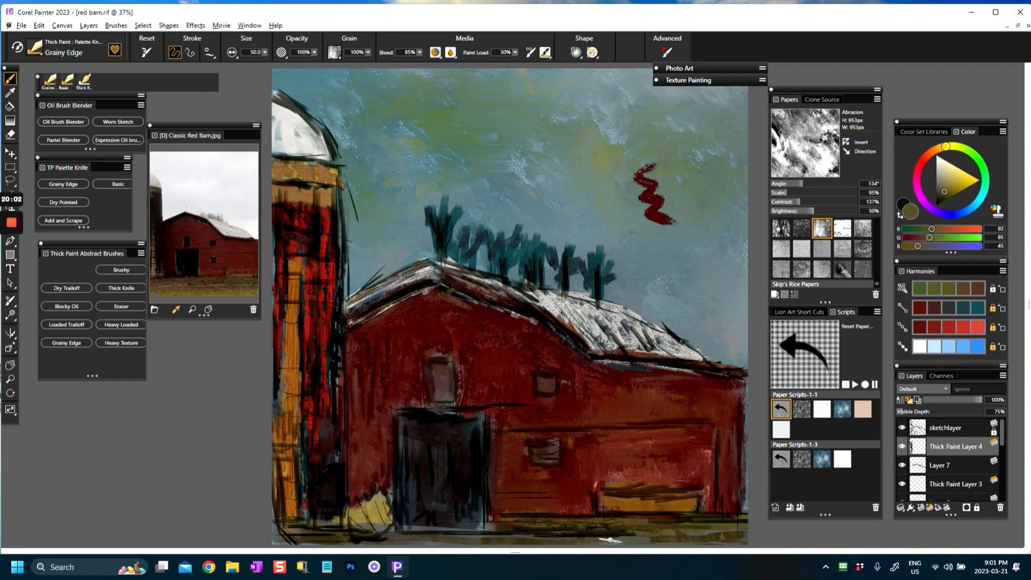
Step: Darken the window above the door with near-black (RGB 35, 33, 34) and highlight its frame in light grey (RGB 212, 202, 202)
alt+click(467, 455)
mouse_move(442, 371)
mouse_down()
mouse_move(438, 399)
mouse_move(448, 374)
mouse_move(446, 391)
mouse_move(436, 373)
mouse_up()
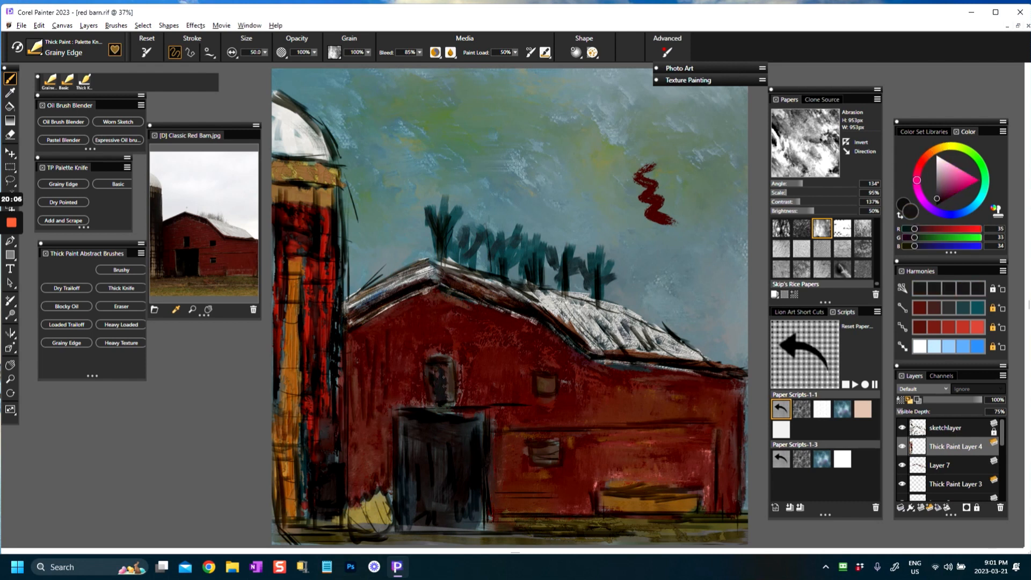
click(937, 166)
drag(429, 361, 437, 378)
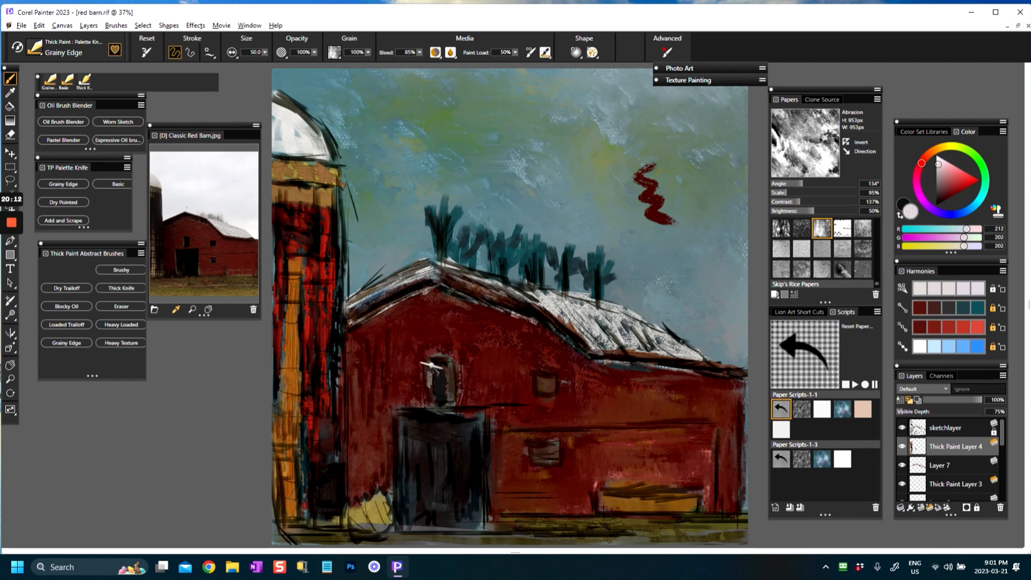
drag(445, 375, 451, 399)
Step: Streak the barn door's left edge in light grey and work dark olive (RGB 76, 70, 16) along its sides and top
drag(406, 436, 411, 495)
drag(406, 430, 407, 504)
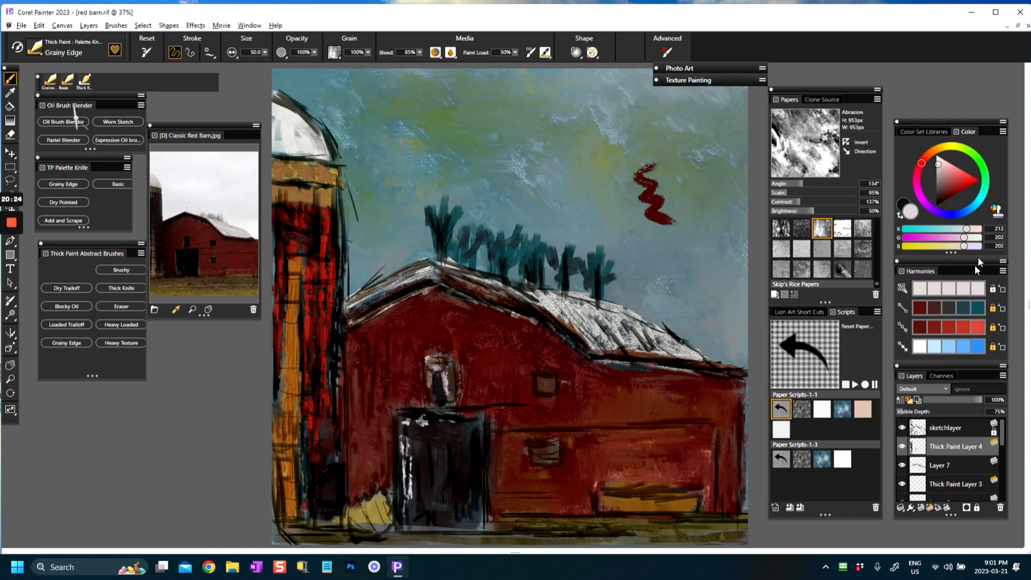
click(946, 150)
drag(946, 184, 947, 196)
drag(403, 424, 408, 505)
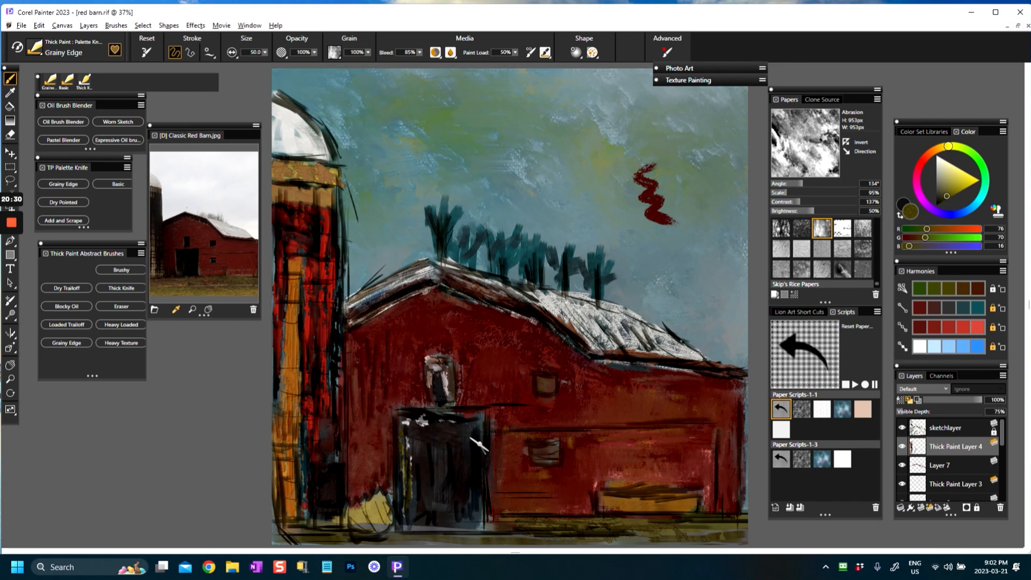
drag(483, 434, 483, 508)
drag(416, 422, 467, 421)
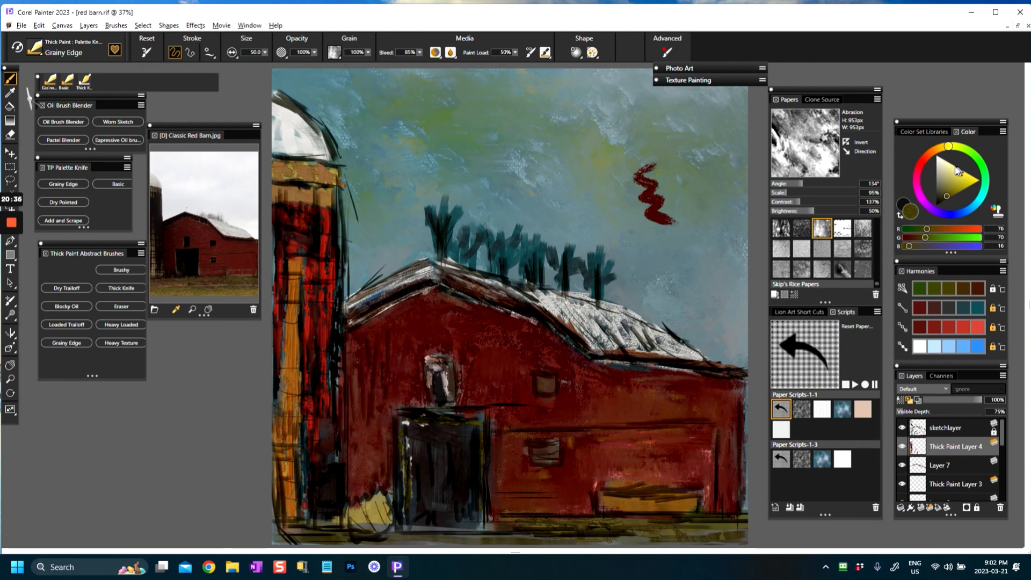
Step: Pick light grey (RGB 215, 215, 215) and highlight the door frame and the small side windows
click(937, 163)
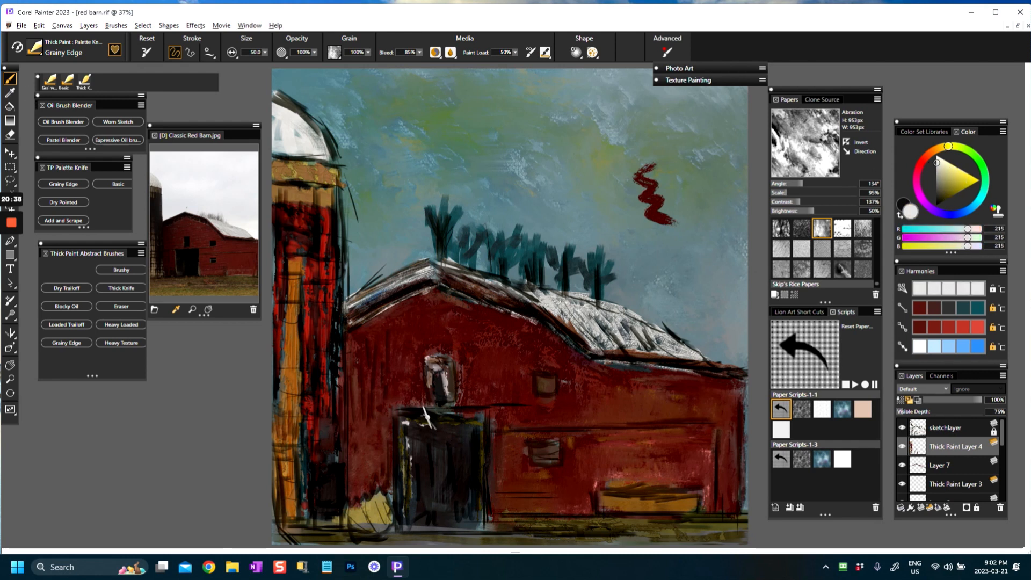
mouse_move(409, 424)
mouse_down()
mouse_move(481, 421)
mouse_move(485, 508)
mouse_up()
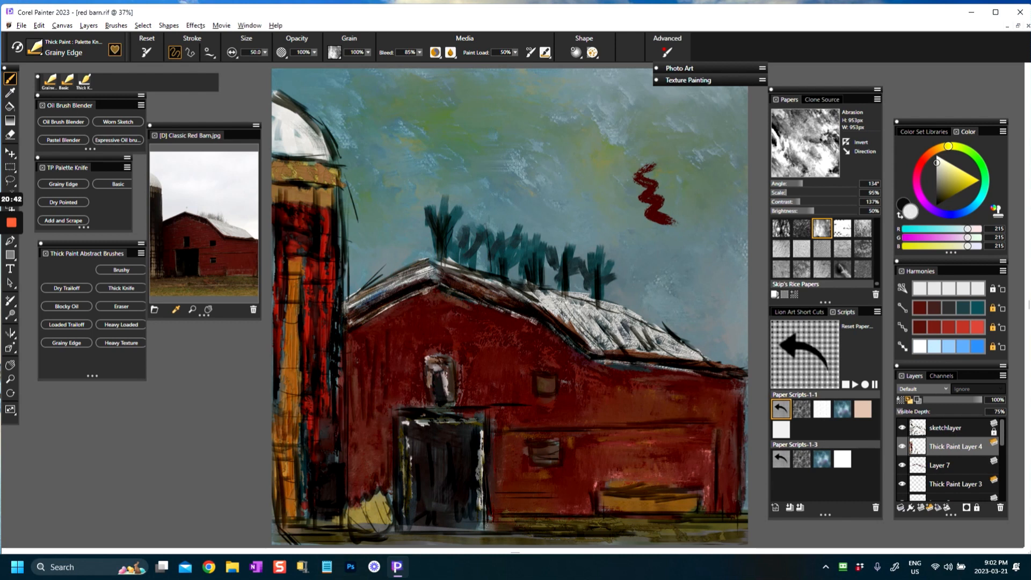
mouse_move(552, 378)
mouse_down()
mouse_move(531, 369)
mouse_move(557, 390)
mouse_up()
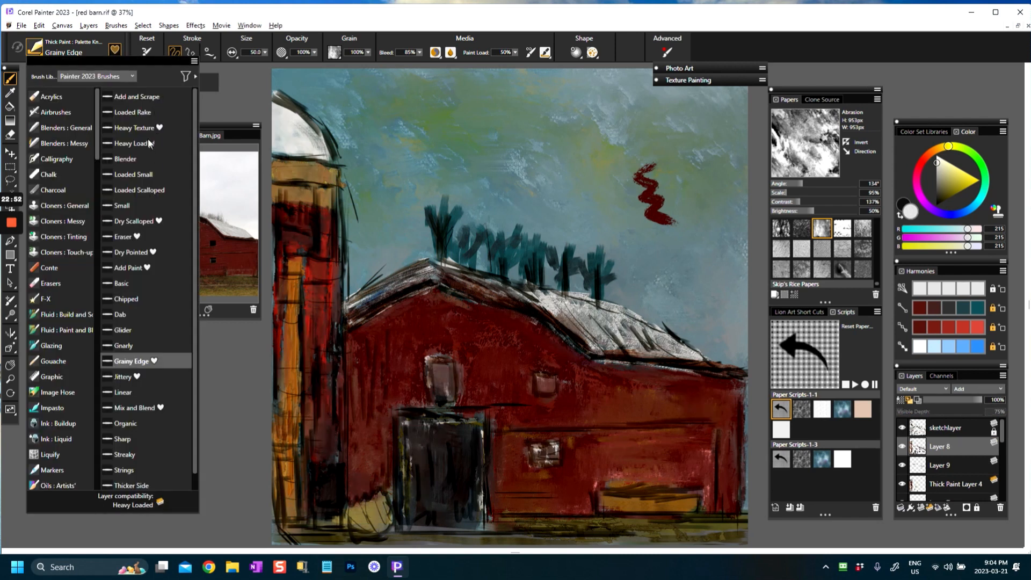
Step: With the Heavy Texture palette knife, paint red (RGB 122, 38, 30) texture on the barn wall between the upper windows
click(130, 129)
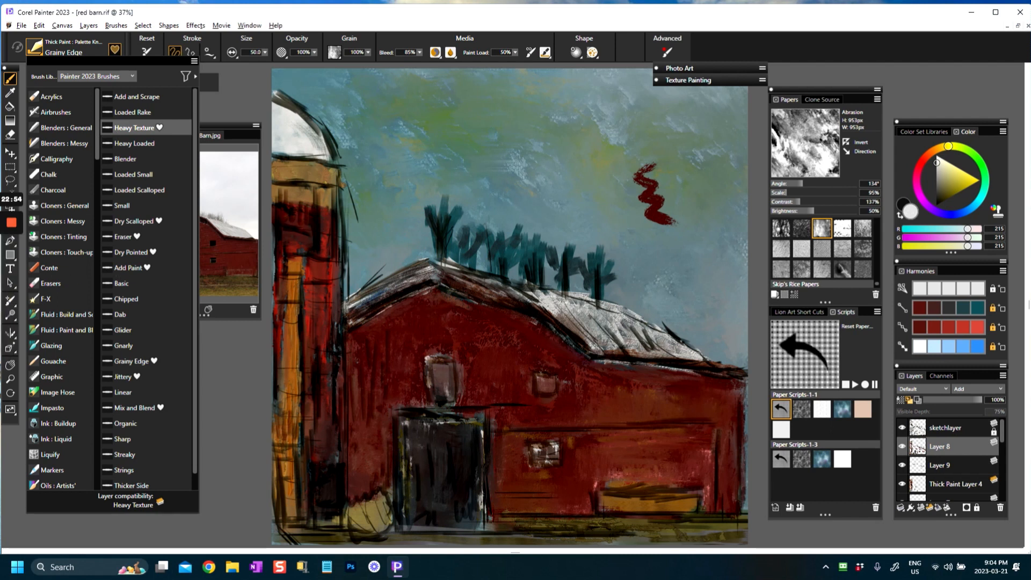
click(130, 128)
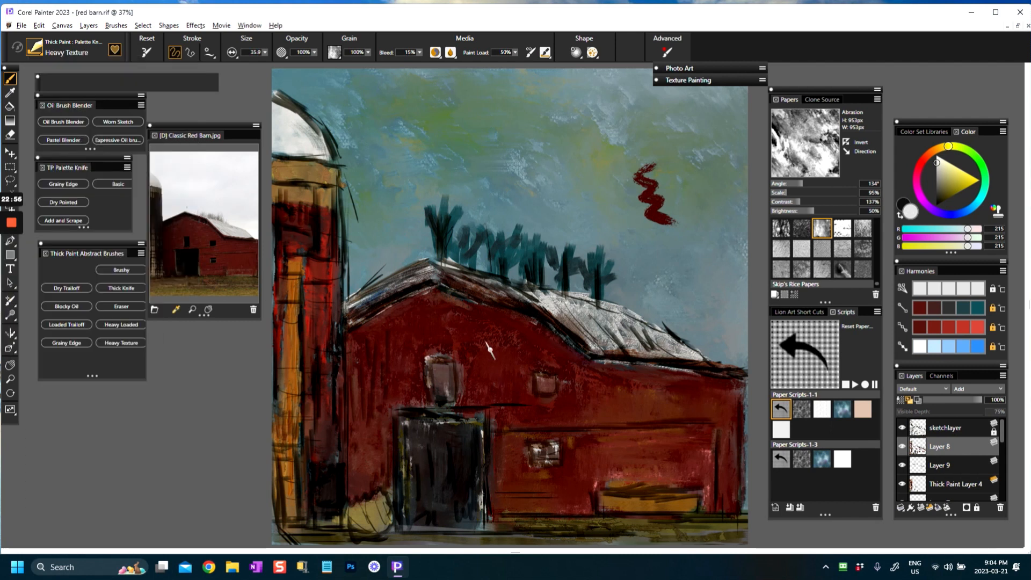
drag(488, 382, 494, 363)
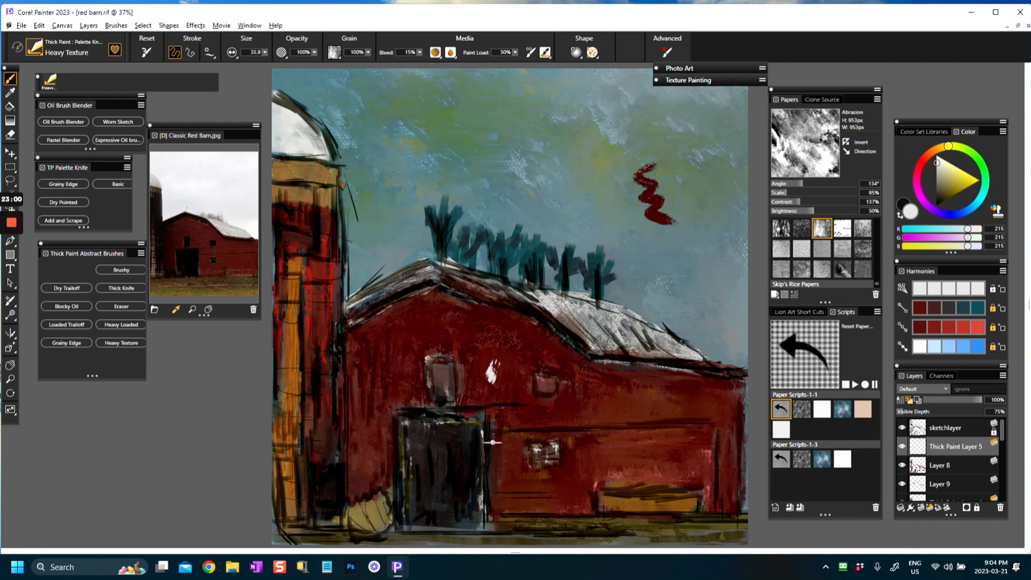
key(ctrl+z)
click(933, 328)
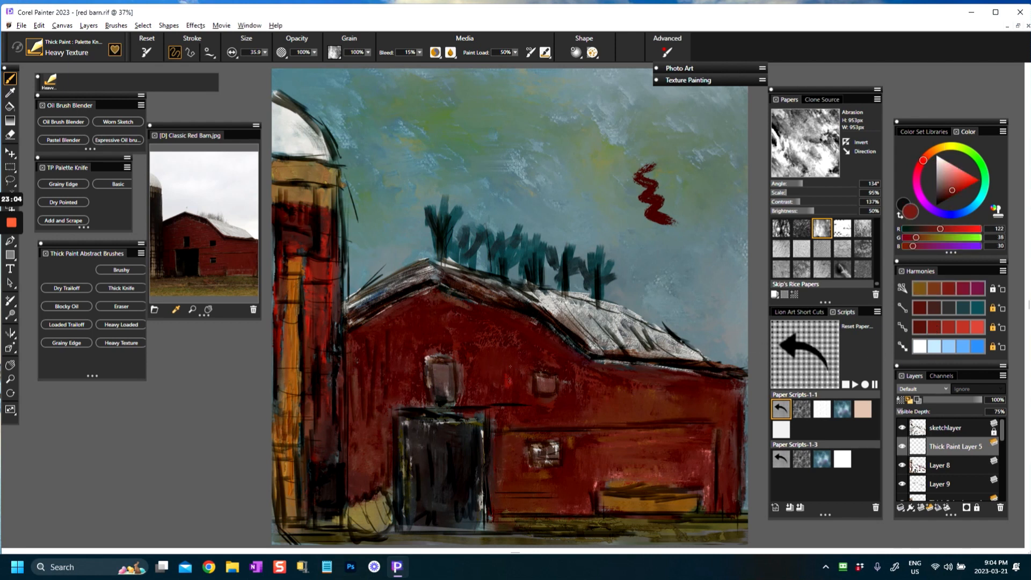
drag(530, 364, 503, 371)
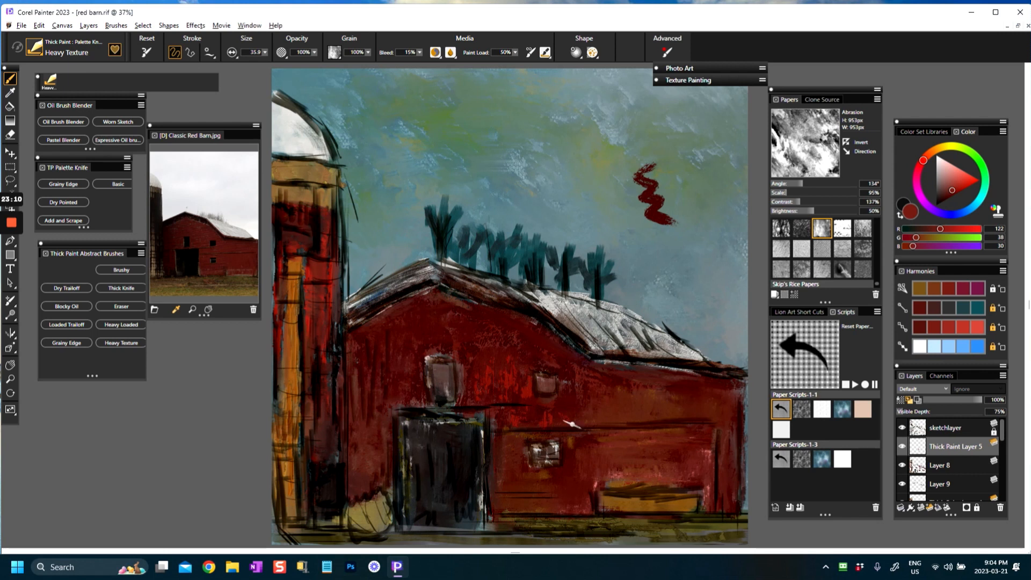
Step: Paint the hay bale in sampled brown (RGB 117, 85, 36) and khaki (RGB 130, 119, 72), and deepen the door with its own dark tone
alt+click(610, 500)
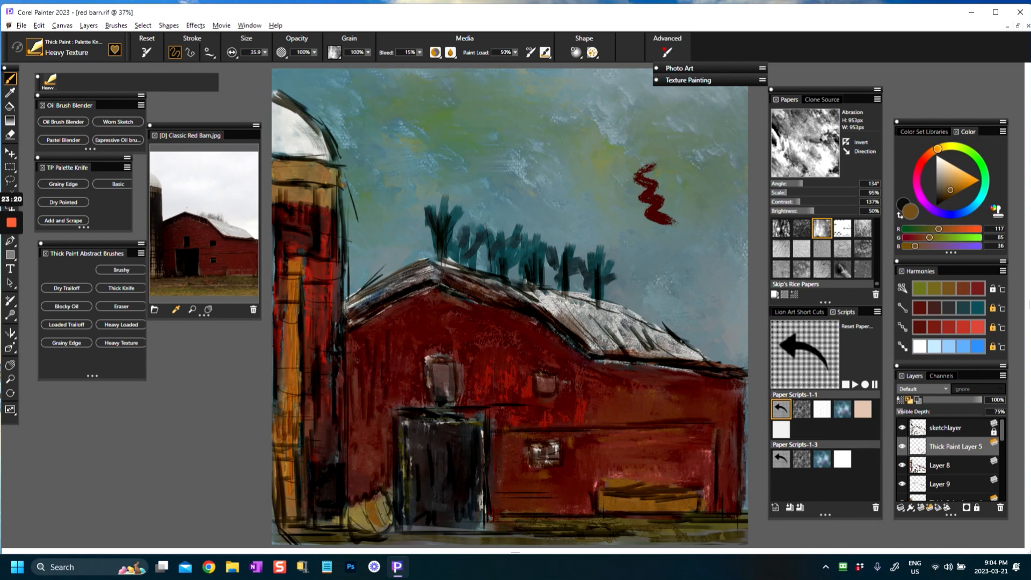
alt+click(355, 509)
drag(382, 524, 383, 522)
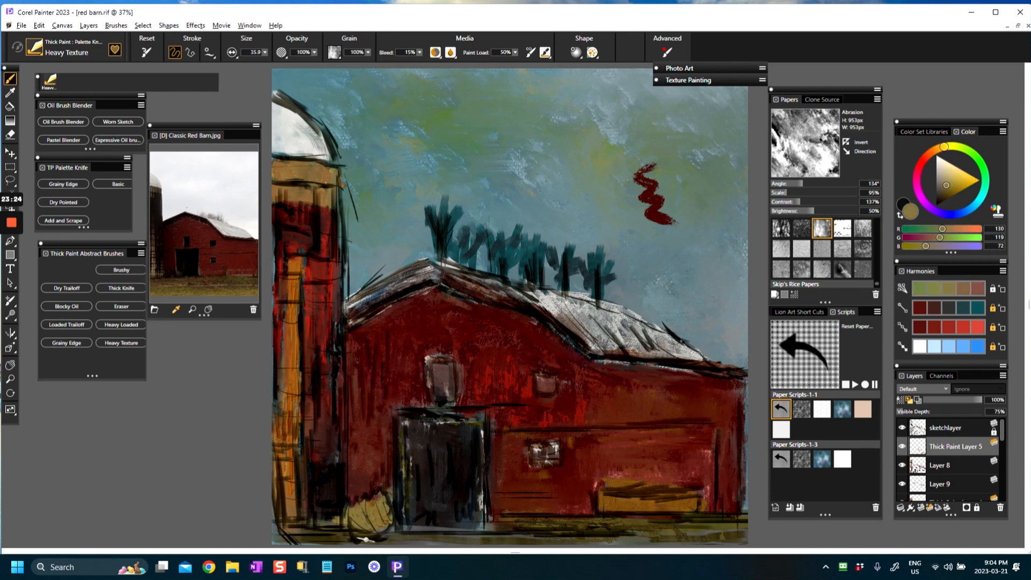
alt+click(457, 461)
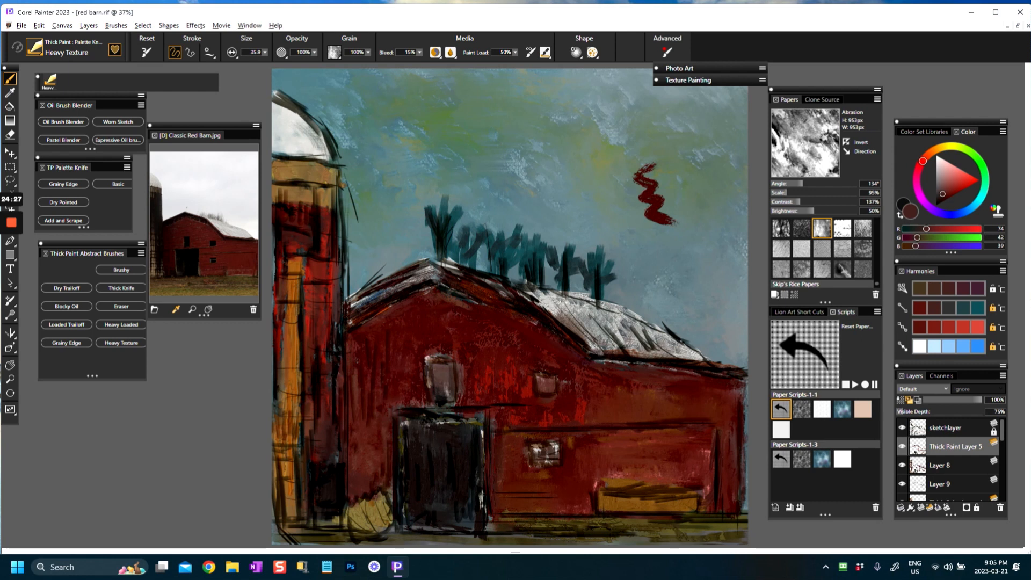
Step: Pick a bright red (RGB 168, 53, 38) and add textured vertical strokes to the barn wall between silo and door
alt+click(366, 428)
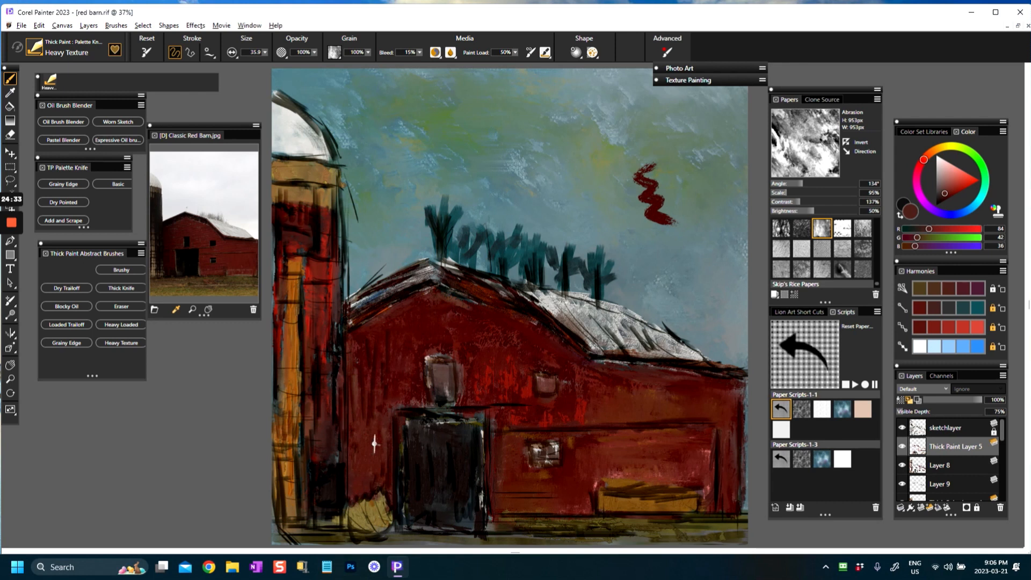
click(958, 184)
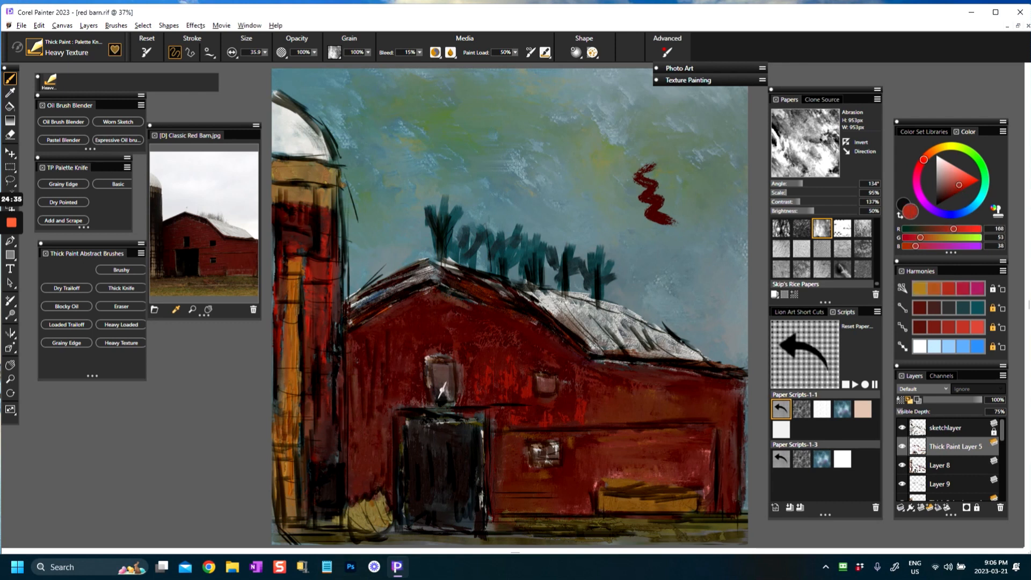
mouse_move(368, 425)
mouse_down()
mouse_move(358, 364)
mouse_move(380, 469)
mouse_move(366, 465)
mouse_move(352, 481)
mouse_move(384, 481)
mouse_up()
alt+click(405, 388)
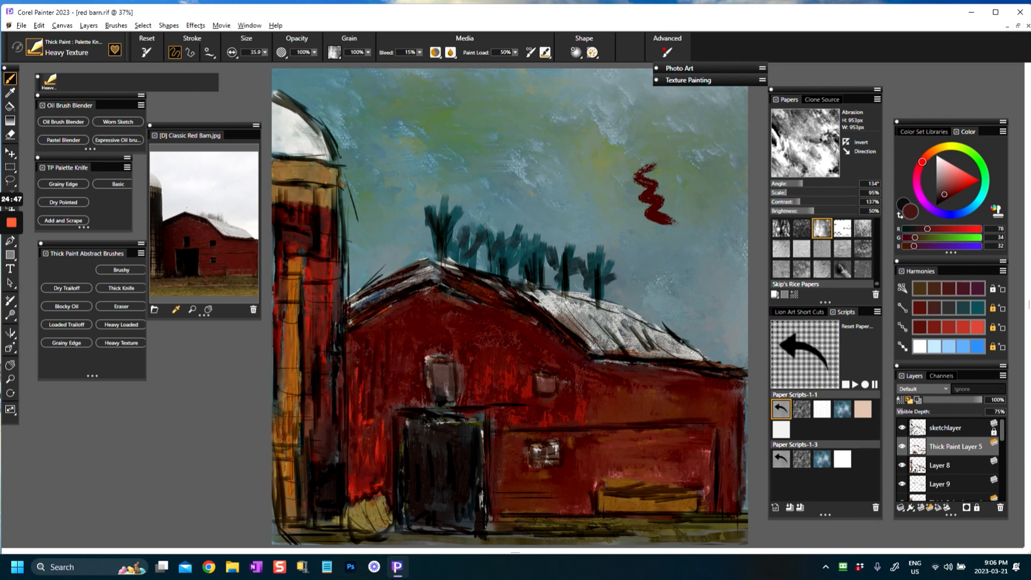
Step: Pick ochre (RGB 178, 128, 50) and paint textured strokes on the long box at the barn's base
alt+click(610, 501)
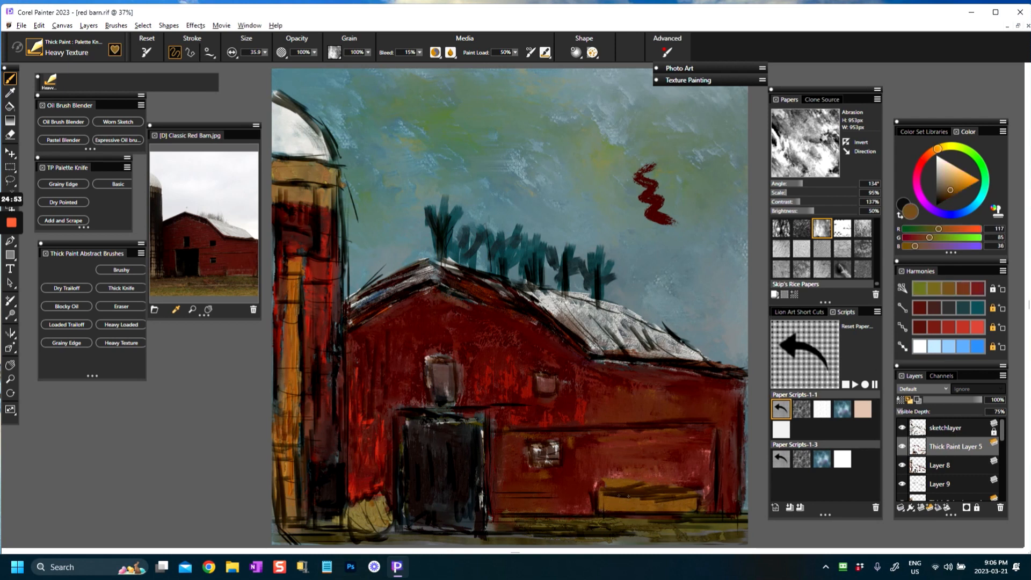
alt+click(601, 497)
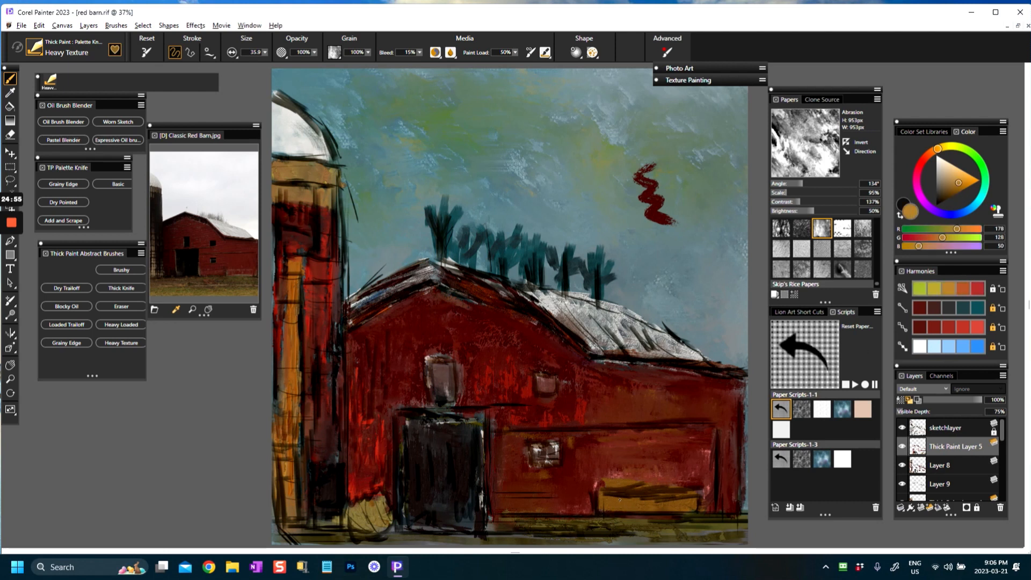
mouse_move(628, 481)
mouse_down()
mouse_move(630, 493)
mouse_move(601, 505)
mouse_move(671, 510)
mouse_move(639, 505)
mouse_up()
Step: Lower the sketchlayer's opacity to 44% and make Thick Paint Layer 5 the active layer again
click(959, 428)
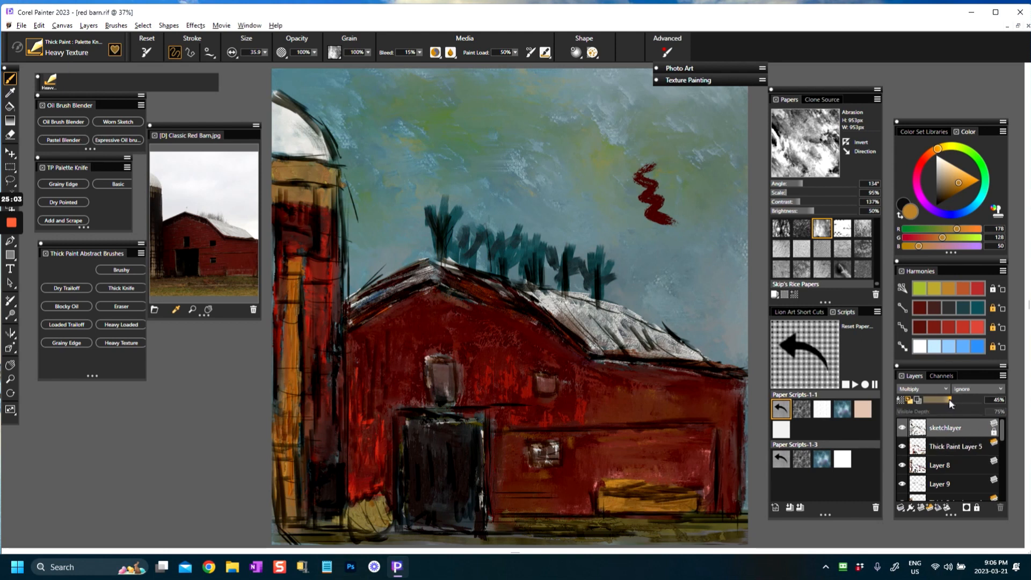
drag(949, 398, 947, 400)
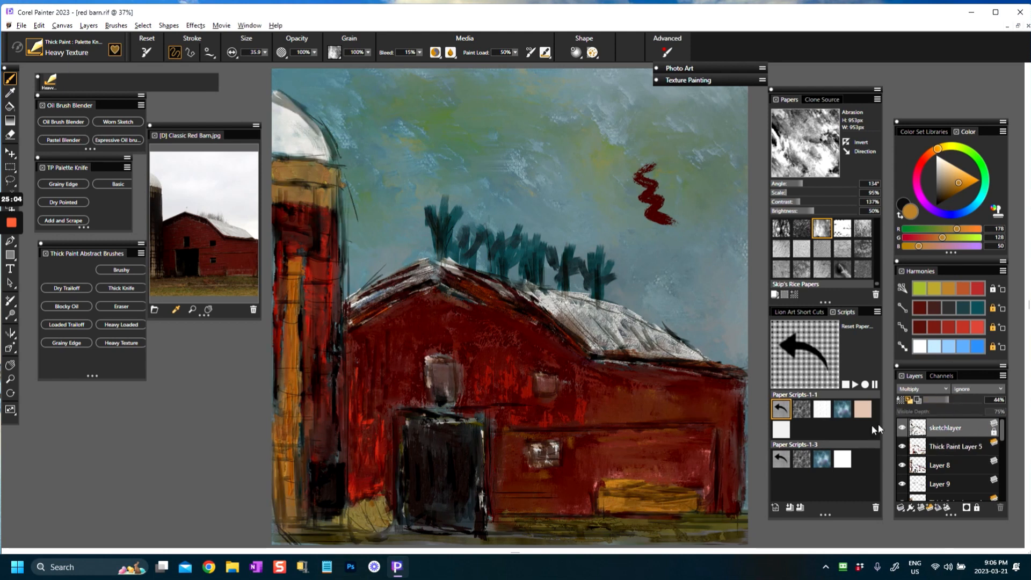
click(942, 443)
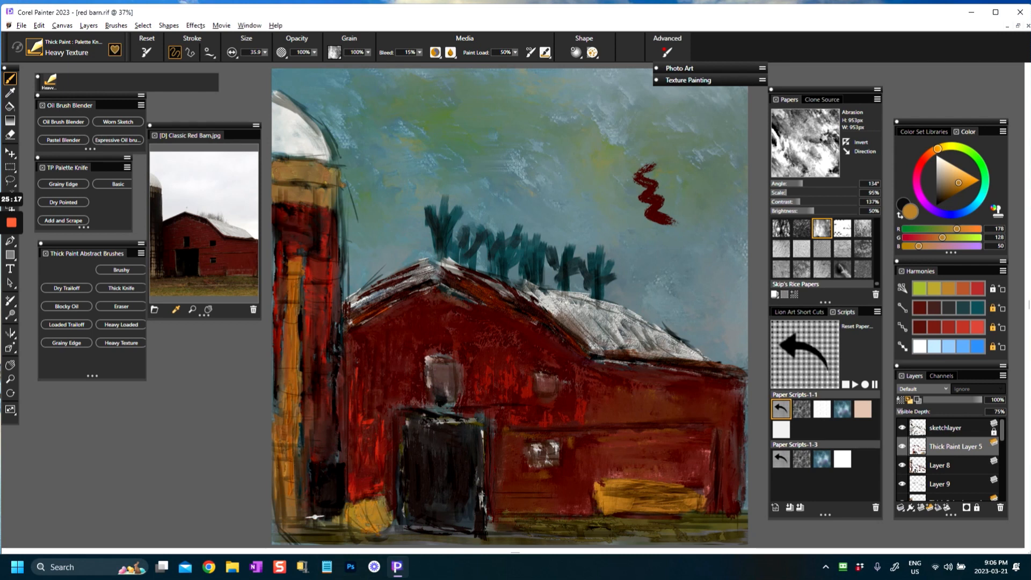
Step: Paint textured strokes across the ground below the barn in olive gold (RGB 128, 111, 46) and reddish brown (RGB 127, 63, 47)
alt+click(601, 518)
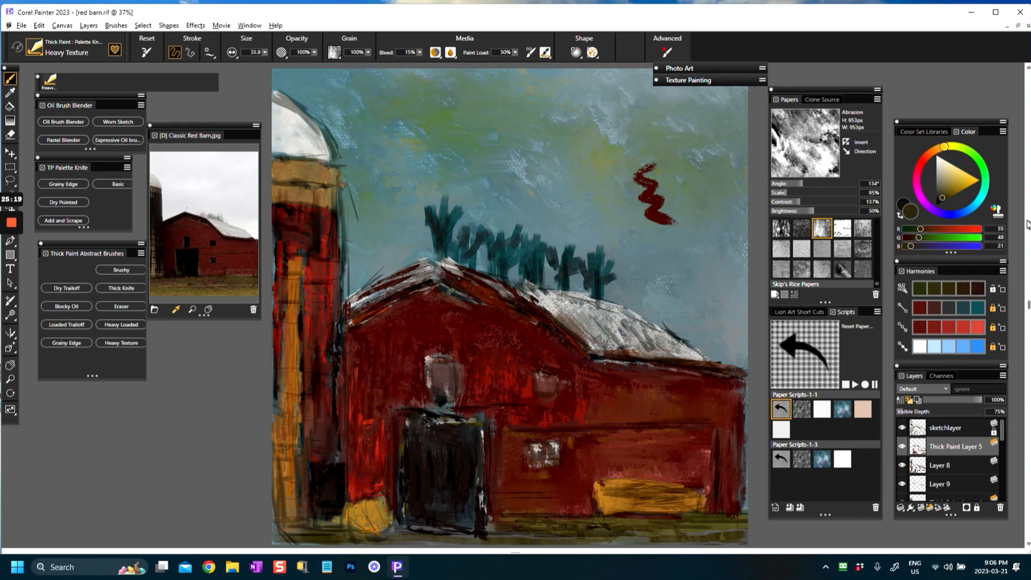
click(951, 188)
mouse_move(303, 525)
mouse_down()
mouse_move(344, 534)
mouse_move(306, 545)
mouse_move(563, 535)
mouse_move(537, 531)
mouse_move(656, 539)
mouse_move(748, 525)
mouse_up()
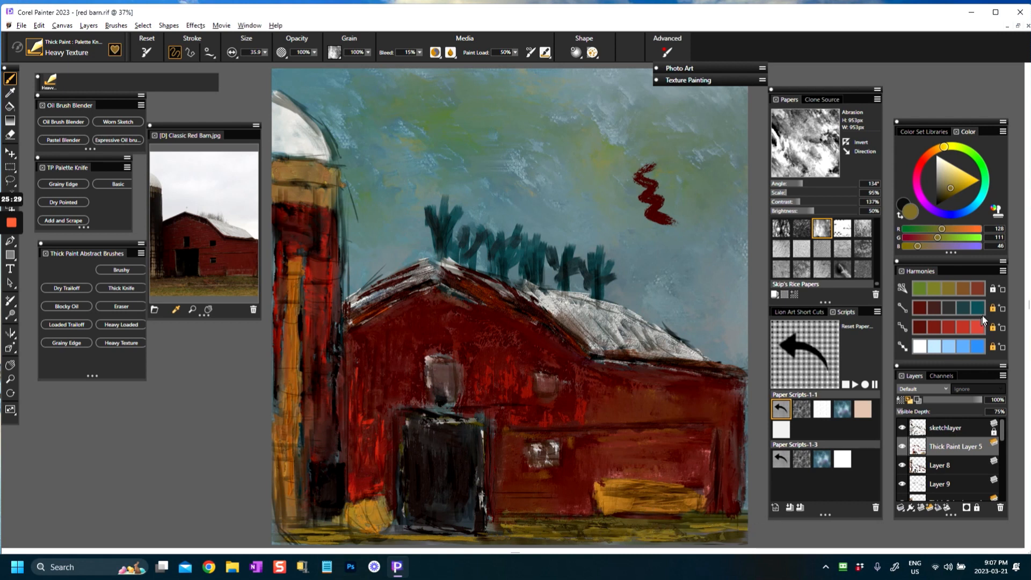
click(977, 288)
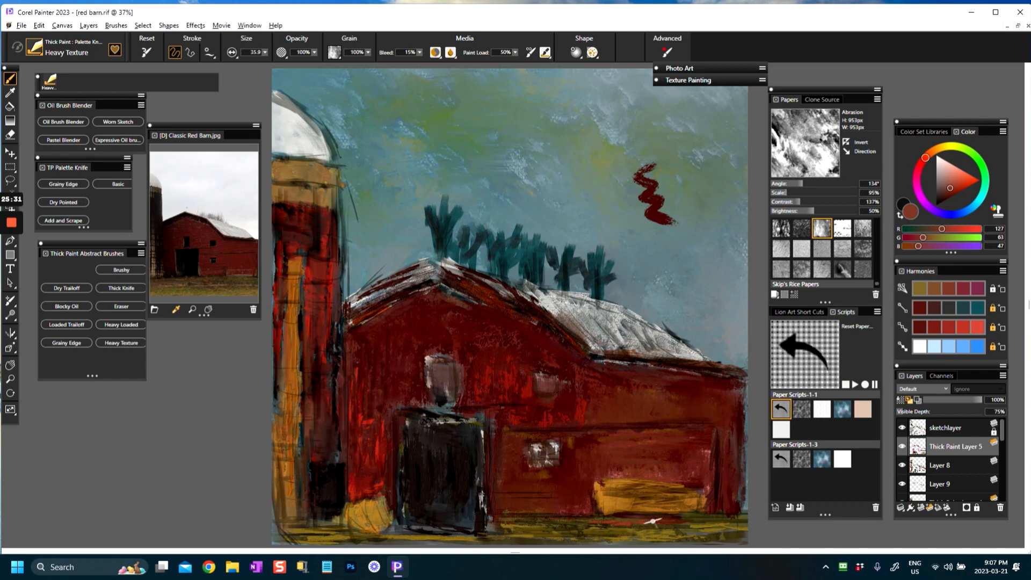
Step: Pick dark teal (RGB 40, 70, 73) and add accent strokes to the barn's base and the silo's edge, top band and dome outline
click(962, 310)
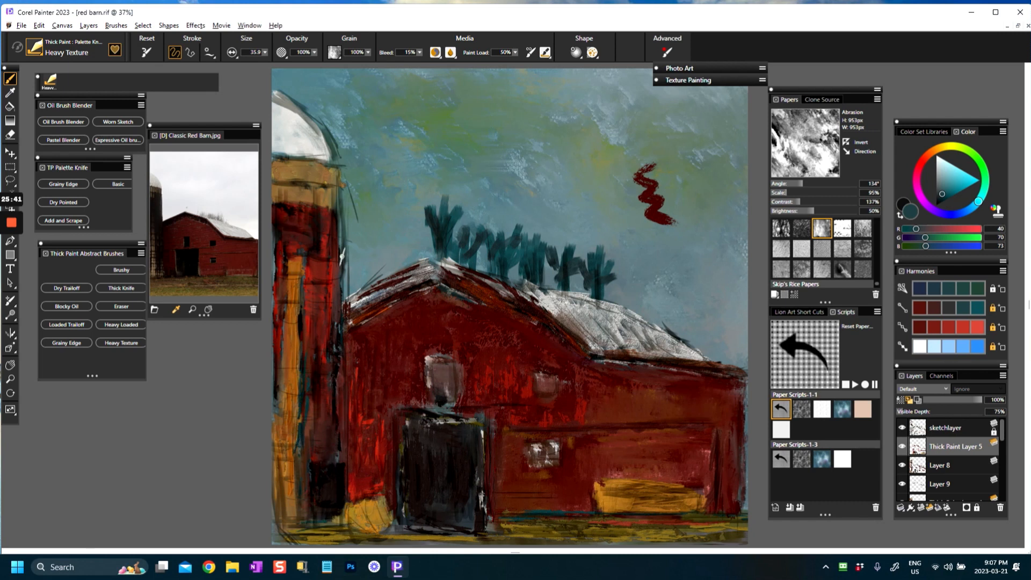
mouse_move(339, 207)
mouse_down()
mouse_move(342, 311)
mouse_move(344, 220)
mouse_up()
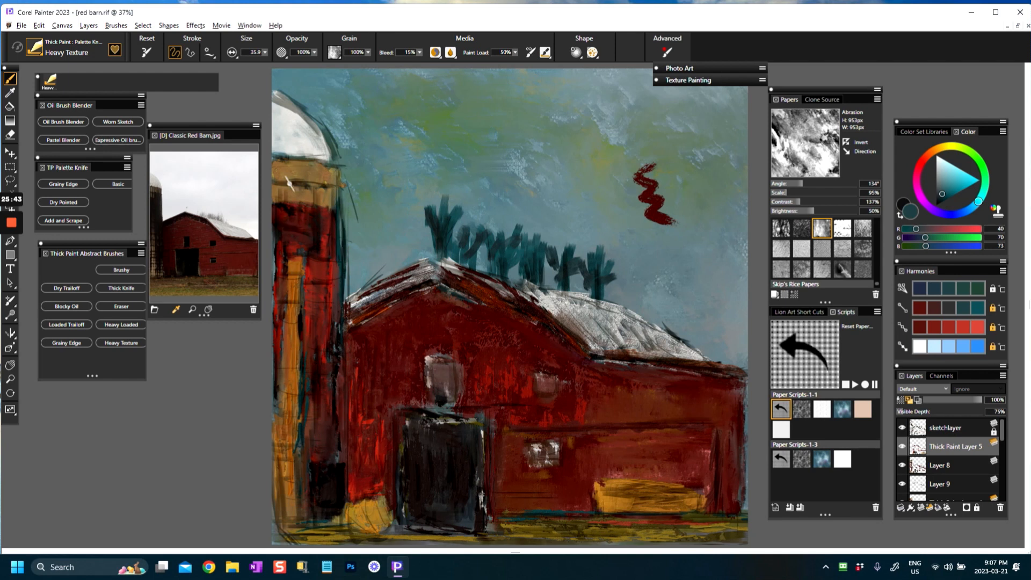
mouse_move(278, 165)
mouse_down()
mouse_move(313, 163)
mouse_move(319, 173)
mouse_move(290, 183)
mouse_move(324, 184)
mouse_up()
drag(282, 91, 332, 167)
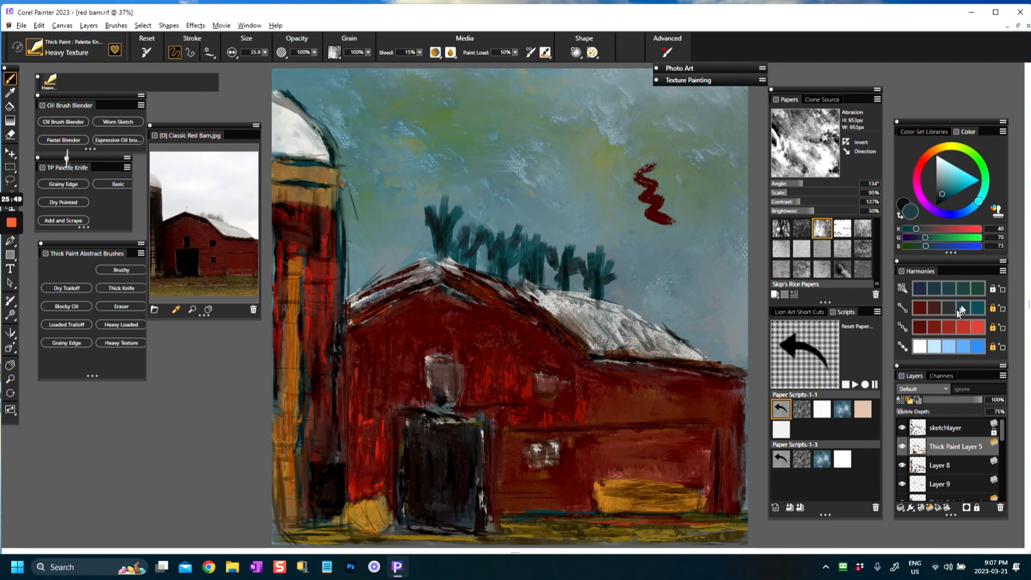
Step: Pick teal (RGB 23, 84, 91) and paint spiky foliage strokes over the whole row of trees behind the barn roof
click(977, 307)
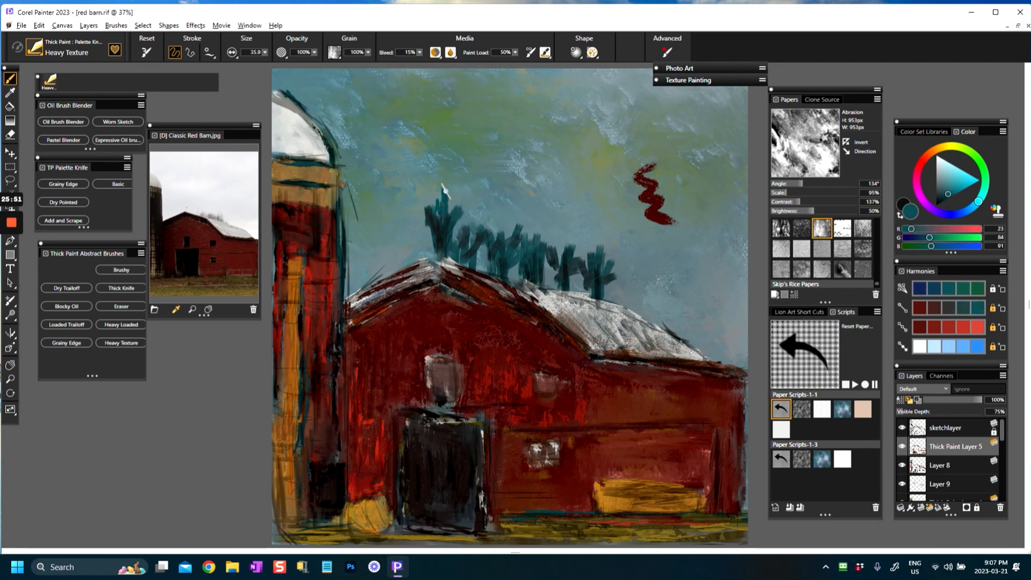
mouse_move(459, 215)
mouse_down()
mouse_move(482, 203)
mouse_move(452, 187)
mouse_up()
drag(430, 220, 420, 211)
mouse_move(436, 249)
mouse_down()
mouse_move(417, 232)
mouse_move(424, 204)
mouse_up()
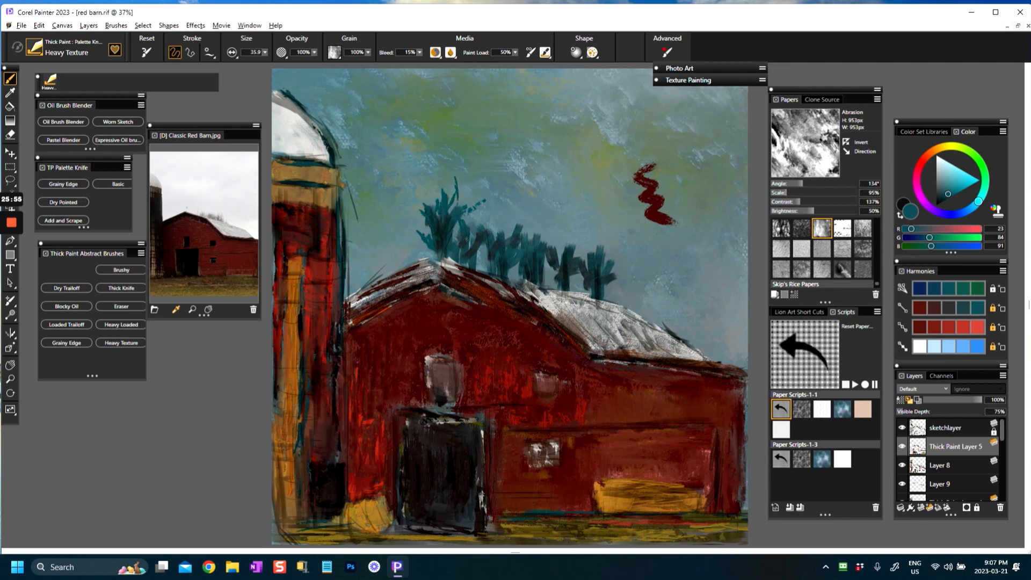
drag(486, 262, 474, 247)
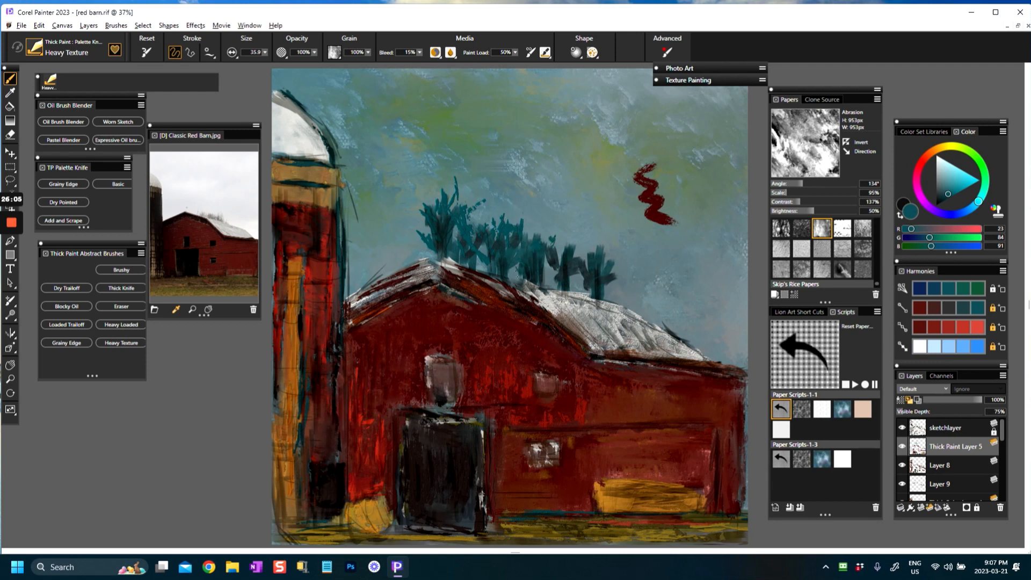
mouse_move(546, 269)
mouse_down()
mouse_move(538, 232)
mouse_move(555, 249)
mouse_up()
mouse_move(568, 246)
mouse_down()
mouse_move(575, 258)
mouse_move(567, 232)
mouse_up()
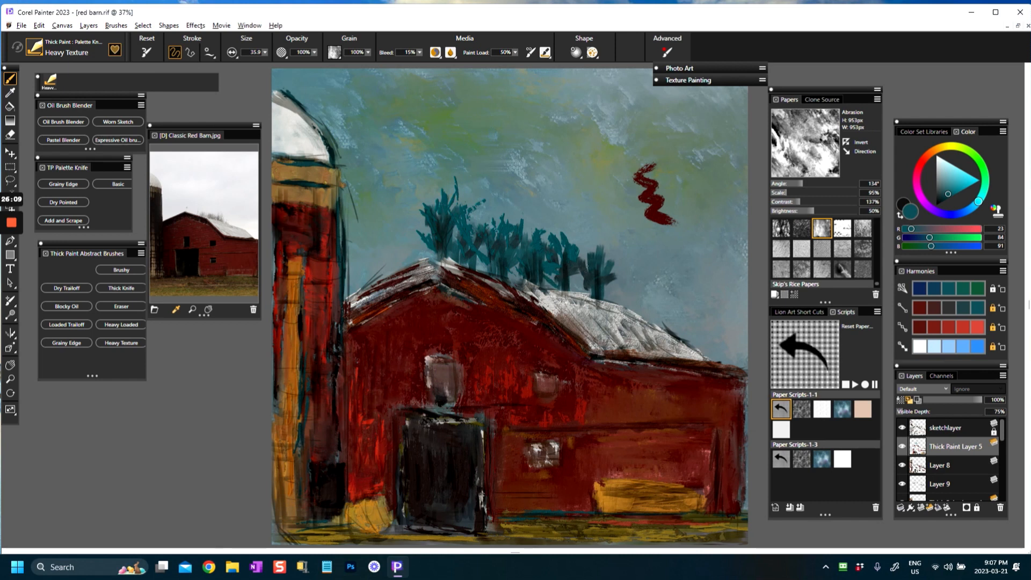
mouse_move(609, 260)
mouse_down()
mouse_move(570, 279)
mouse_move(625, 298)
mouse_up()
drag(581, 255, 583, 240)
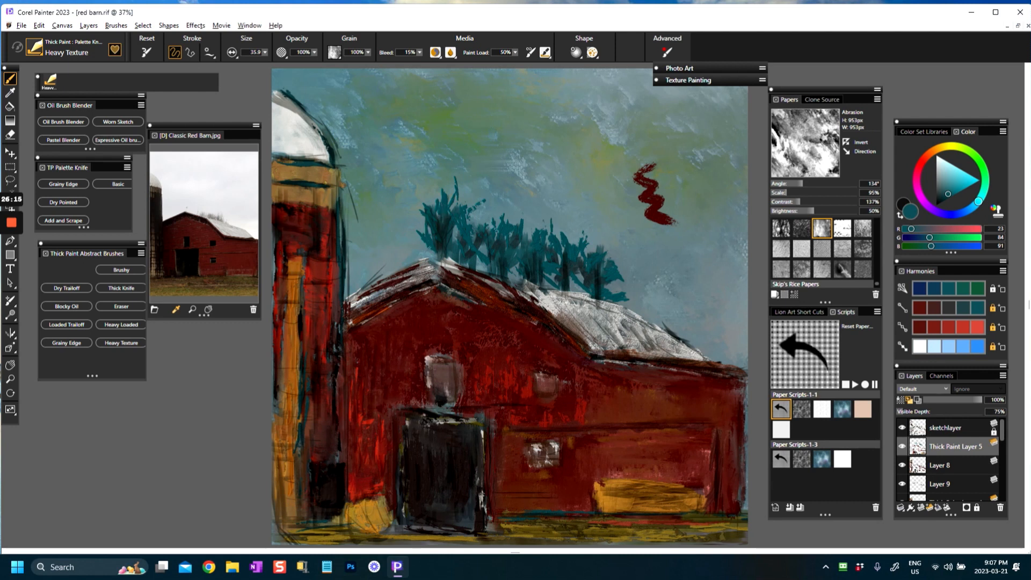
drag(437, 252, 431, 244)
Step: Layer green (RGB 24, 90, 59) and a darker green foliage over the trees, extending it past the barn roof's lower end
click(975, 288)
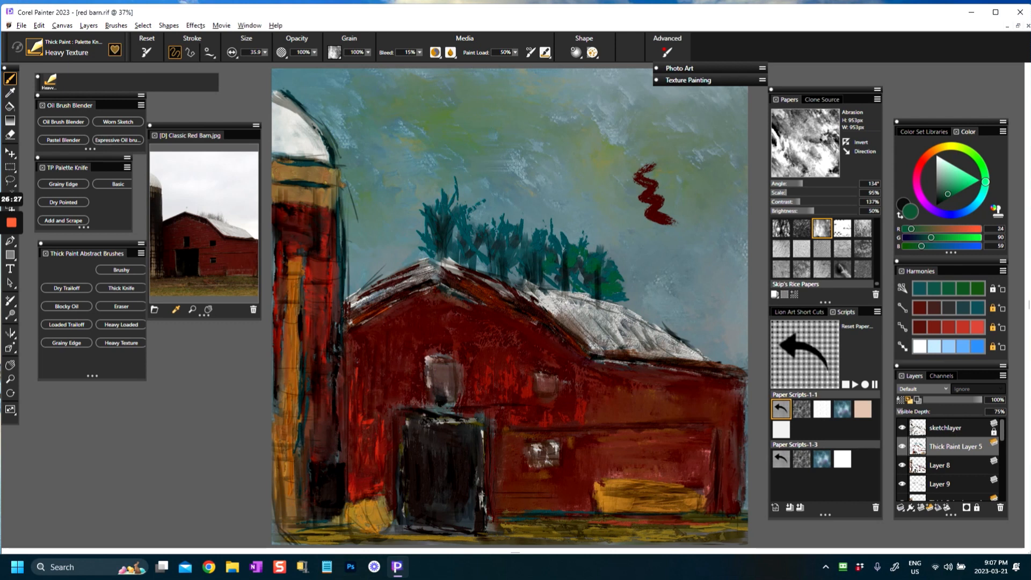
drag(528, 285, 532, 272)
drag(941, 191, 939, 196)
mouse_move(490, 242)
mouse_down()
mouse_move(488, 202)
mouse_move(465, 232)
mouse_move(470, 197)
mouse_up()
drag(526, 244, 528, 208)
mouse_move(560, 255)
mouse_down()
mouse_move(563, 224)
mouse_move(585, 235)
mouse_up()
drag(606, 277, 607, 268)
drag(626, 300, 628, 274)
mouse_move(702, 367)
mouse_down()
mouse_move(703, 344)
mouse_move(714, 348)
mouse_up()
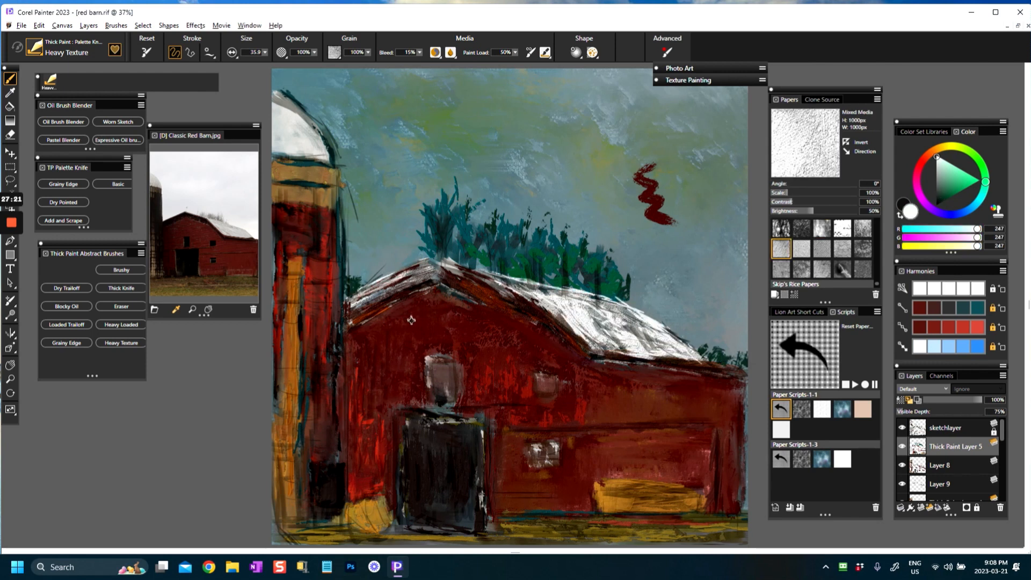
Step: Darken the underside of the barn roof's edges with sampled dark red (RGB 63, 18, 10) and the door's dark tone
alt+click(407, 317)
drag(347, 318, 415, 284)
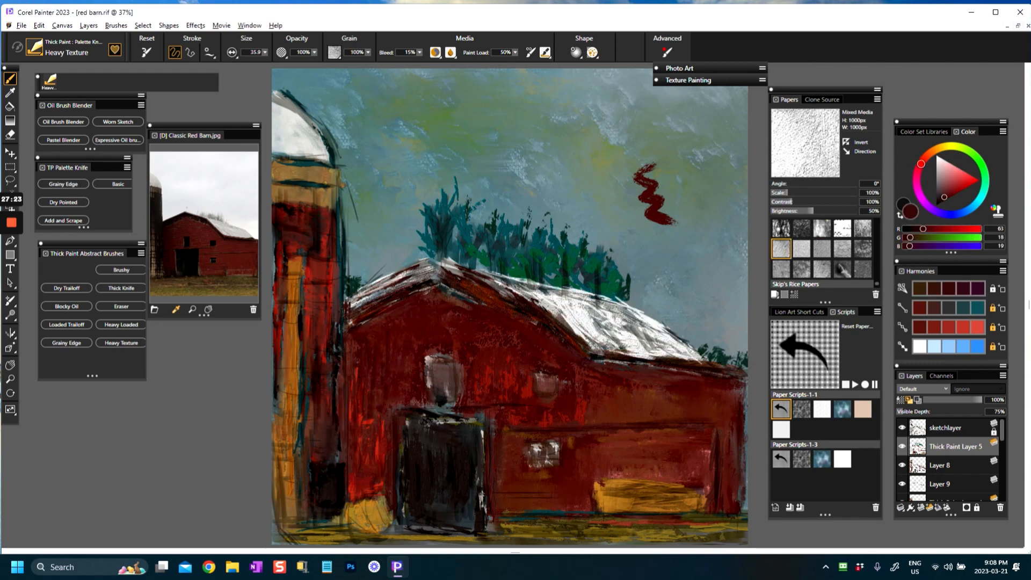
alt+click(424, 450)
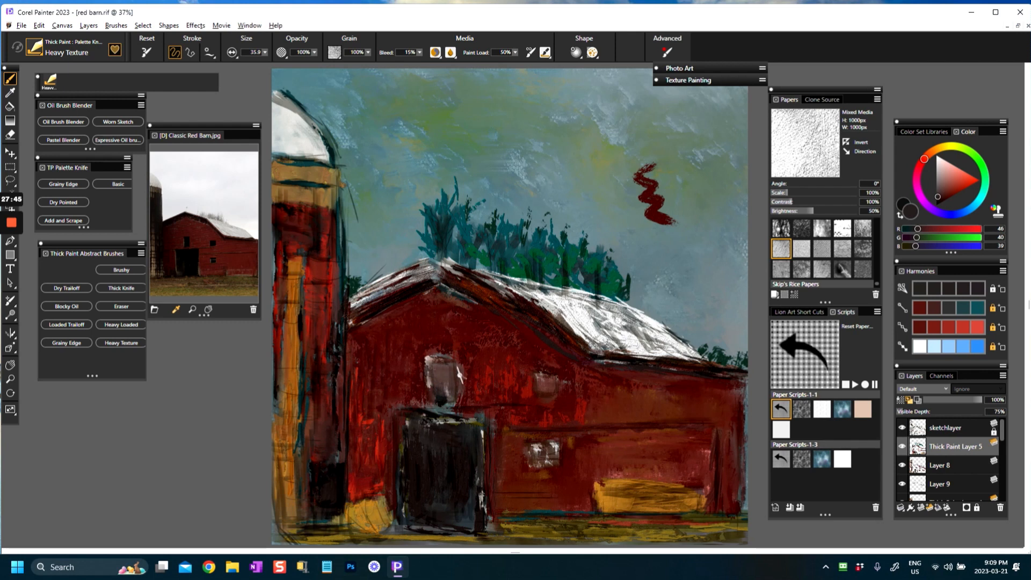
Step: Paint over the grey window above the door with the door's dark tone and dark reddish brown (RGB 74, 42, 39)
alt+click(457, 449)
mouse_move(445, 378)
mouse_down()
mouse_move(433, 363)
mouse_move(449, 388)
mouse_move(428, 388)
mouse_move(450, 398)
mouse_move(446, 355)
mouse_move(468, 402)
mouse_up()
click(946, 187)
click(930, 310)
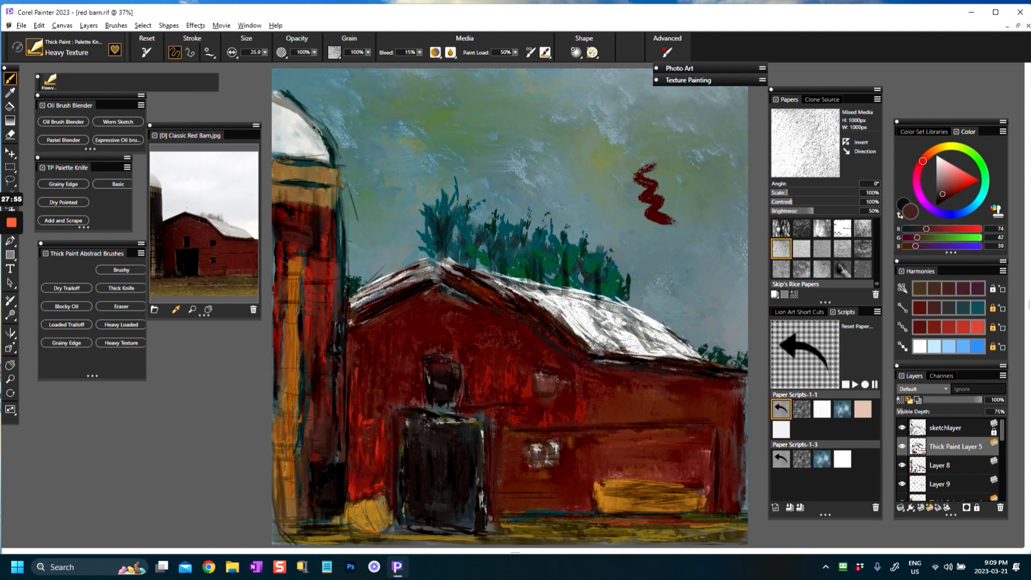
drag(439, 395, 449, 402)
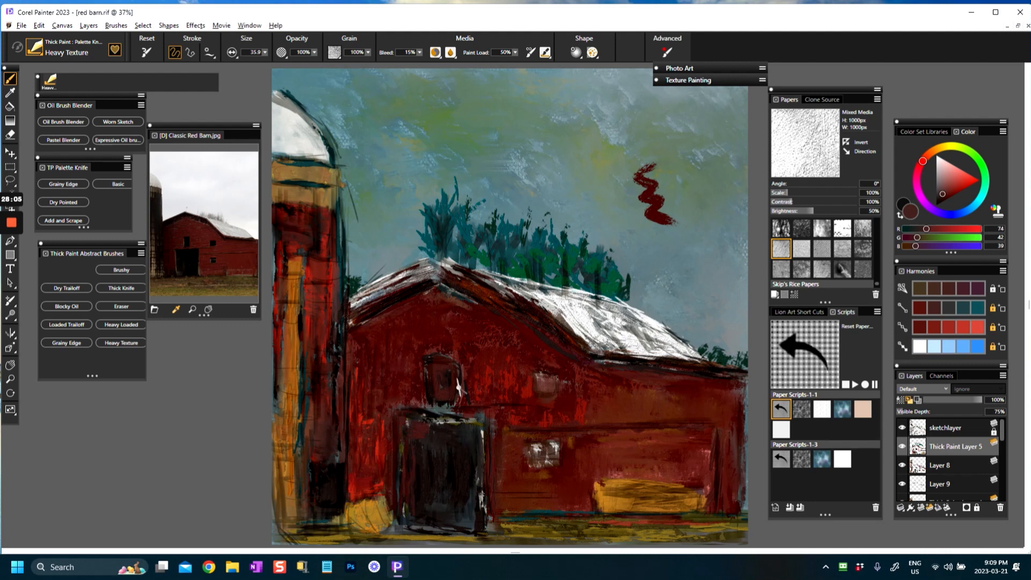
Step: Sample the roof's white and paint a white trim down both sides and along the top of the barn door
alt+click(594, 323)
drag(406, 439, 401, 516)
mouse_move(403, 426)
mouse_down()
mouse_move(457, 416)
mouse_move(481, 433)
mouse_move(476, 526)
mouse_up()
Step: Tone down the white trim on both sides of the door with sampled dark grey (RGB 42, 37, 36)
alt+click(462, 517)
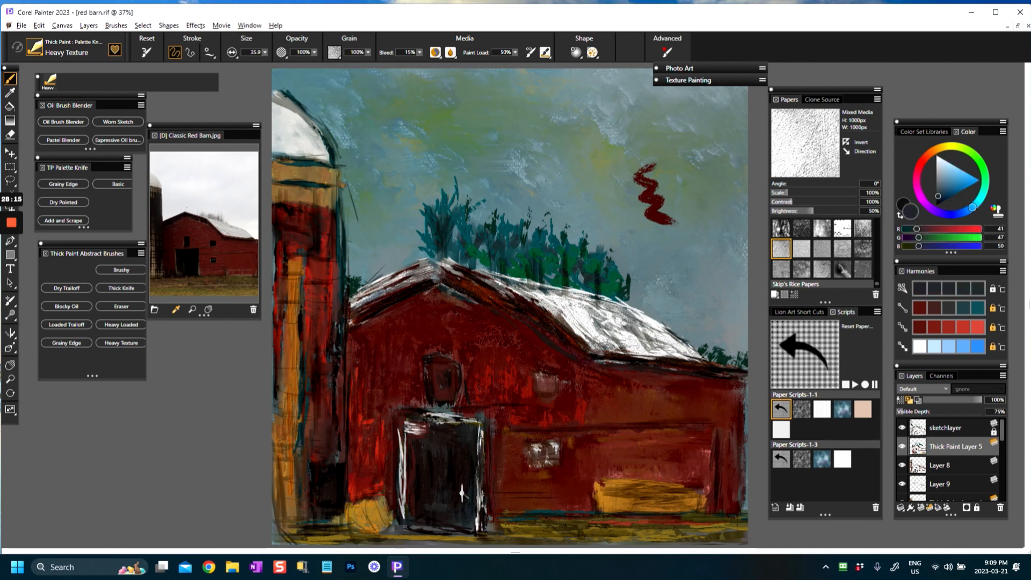
key(ctrl+minus)
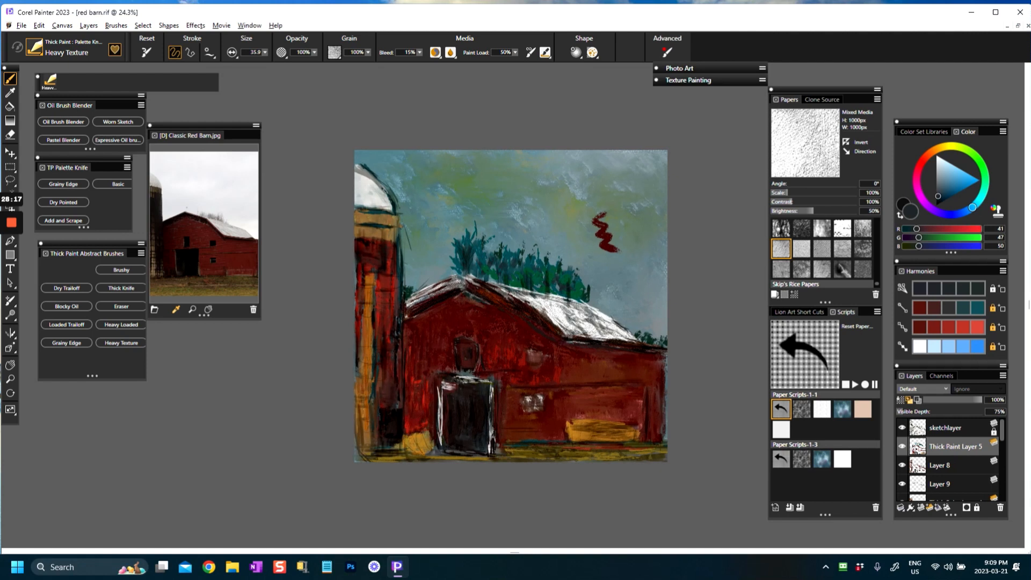
alt+click(467, 403)
mouse_move(443, 388)
mouse_down()
mouse_move(441, 446)
mouse_move(444, 419)
mouse_up()
drag(490, 393, 491, 448)
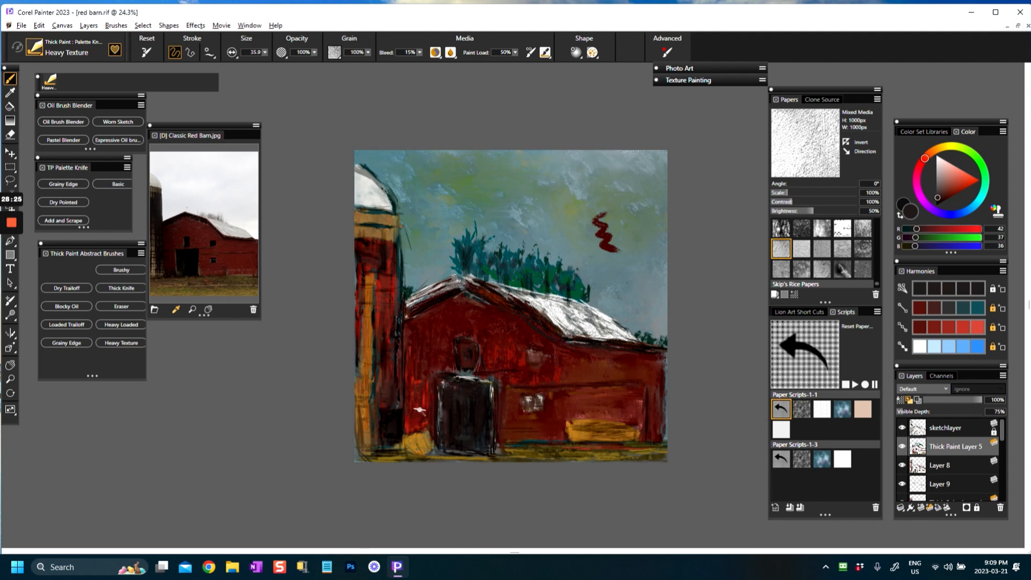
Step: Repaint the barn walls in red (RGB 148, 49, 30) and dark red (RGB 91, 28, 22), and undo the last two strokes
click(961, 183)
drag(961, 182, 956, 187)
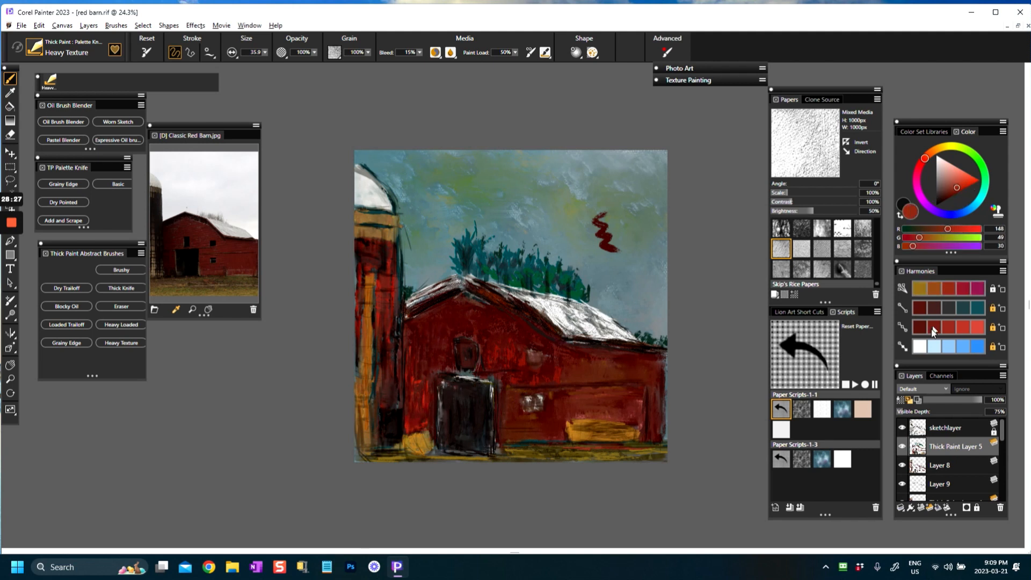
click(919, 307)
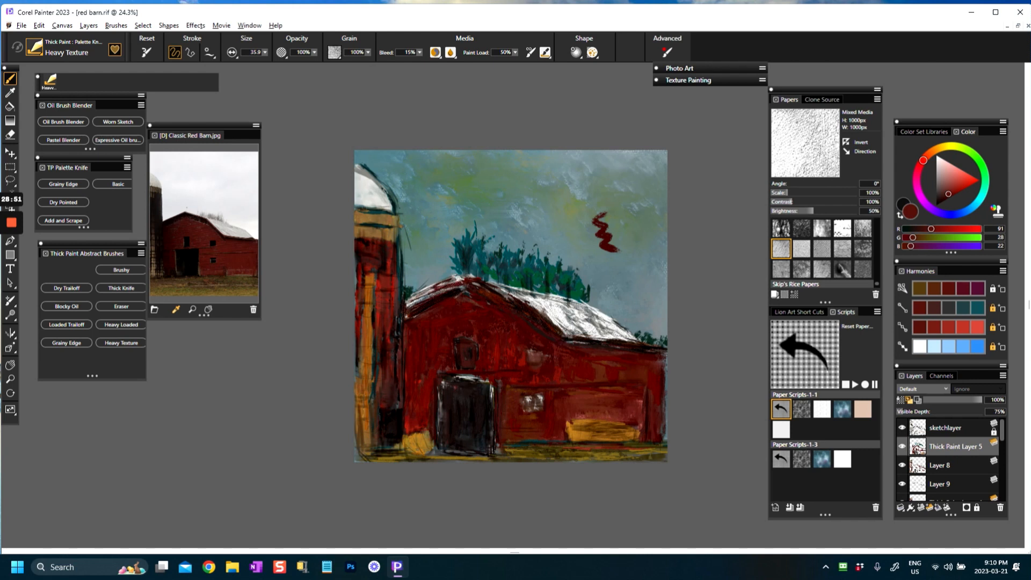
key(ctrl+z)
key(ctrl+z)
Step: Cover the red test squiggle in the sky with grey (RGB 110, 127, 126) and brush white (RGB 246, 246, 246) onto the silo dome
alt+click(536, 301)
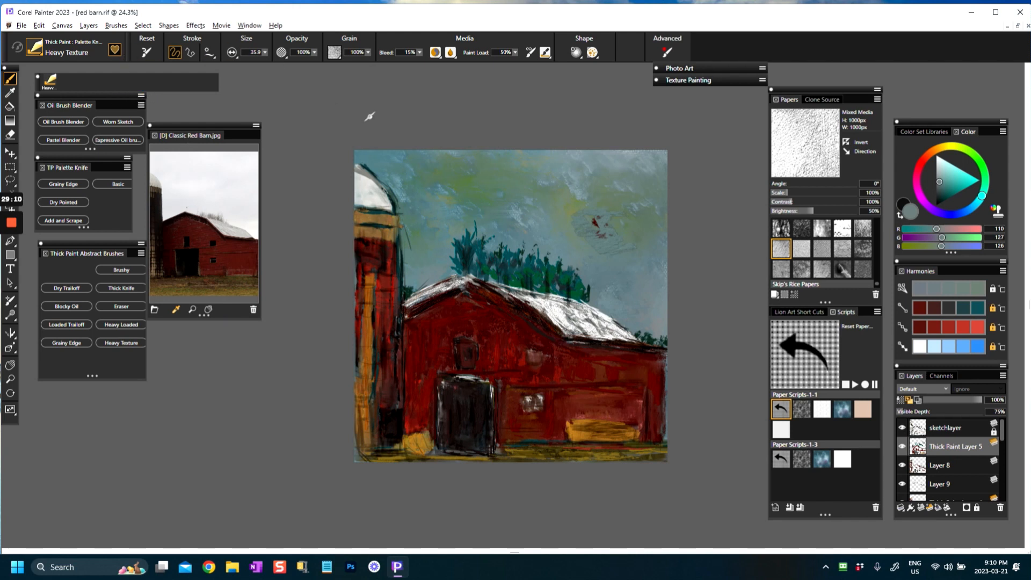
alt+click(565, 316)
mouse_move(356, 164)
mouse_down()
mouse_move(389, 206)
mouse_move(359, 194)
mouse_up()
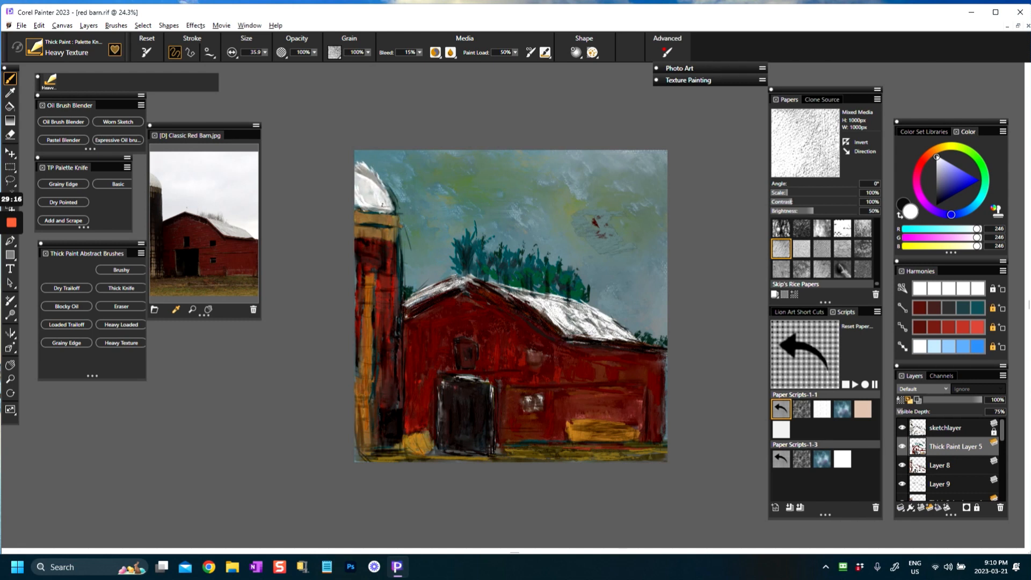
mouse_move(11, 224)
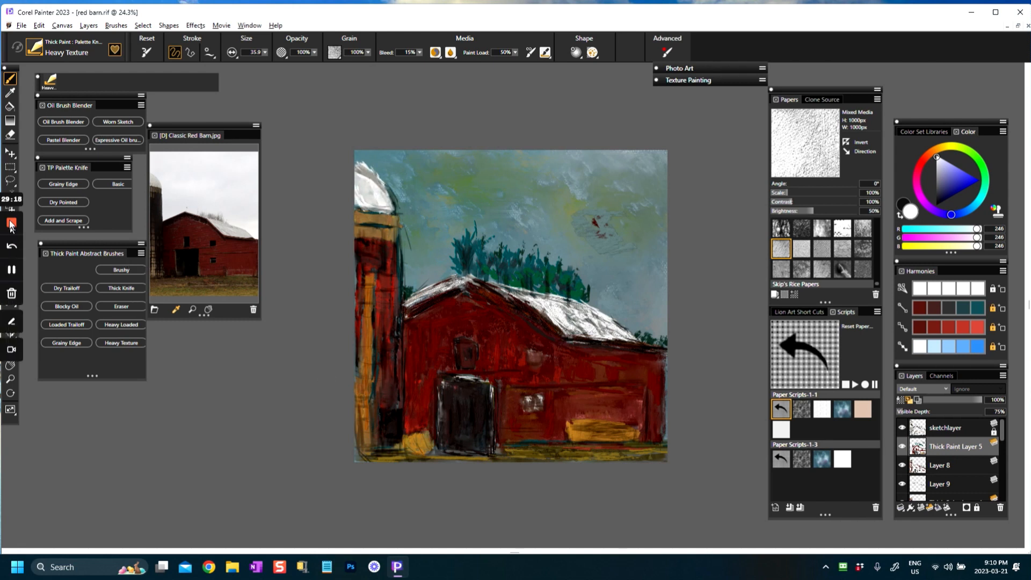